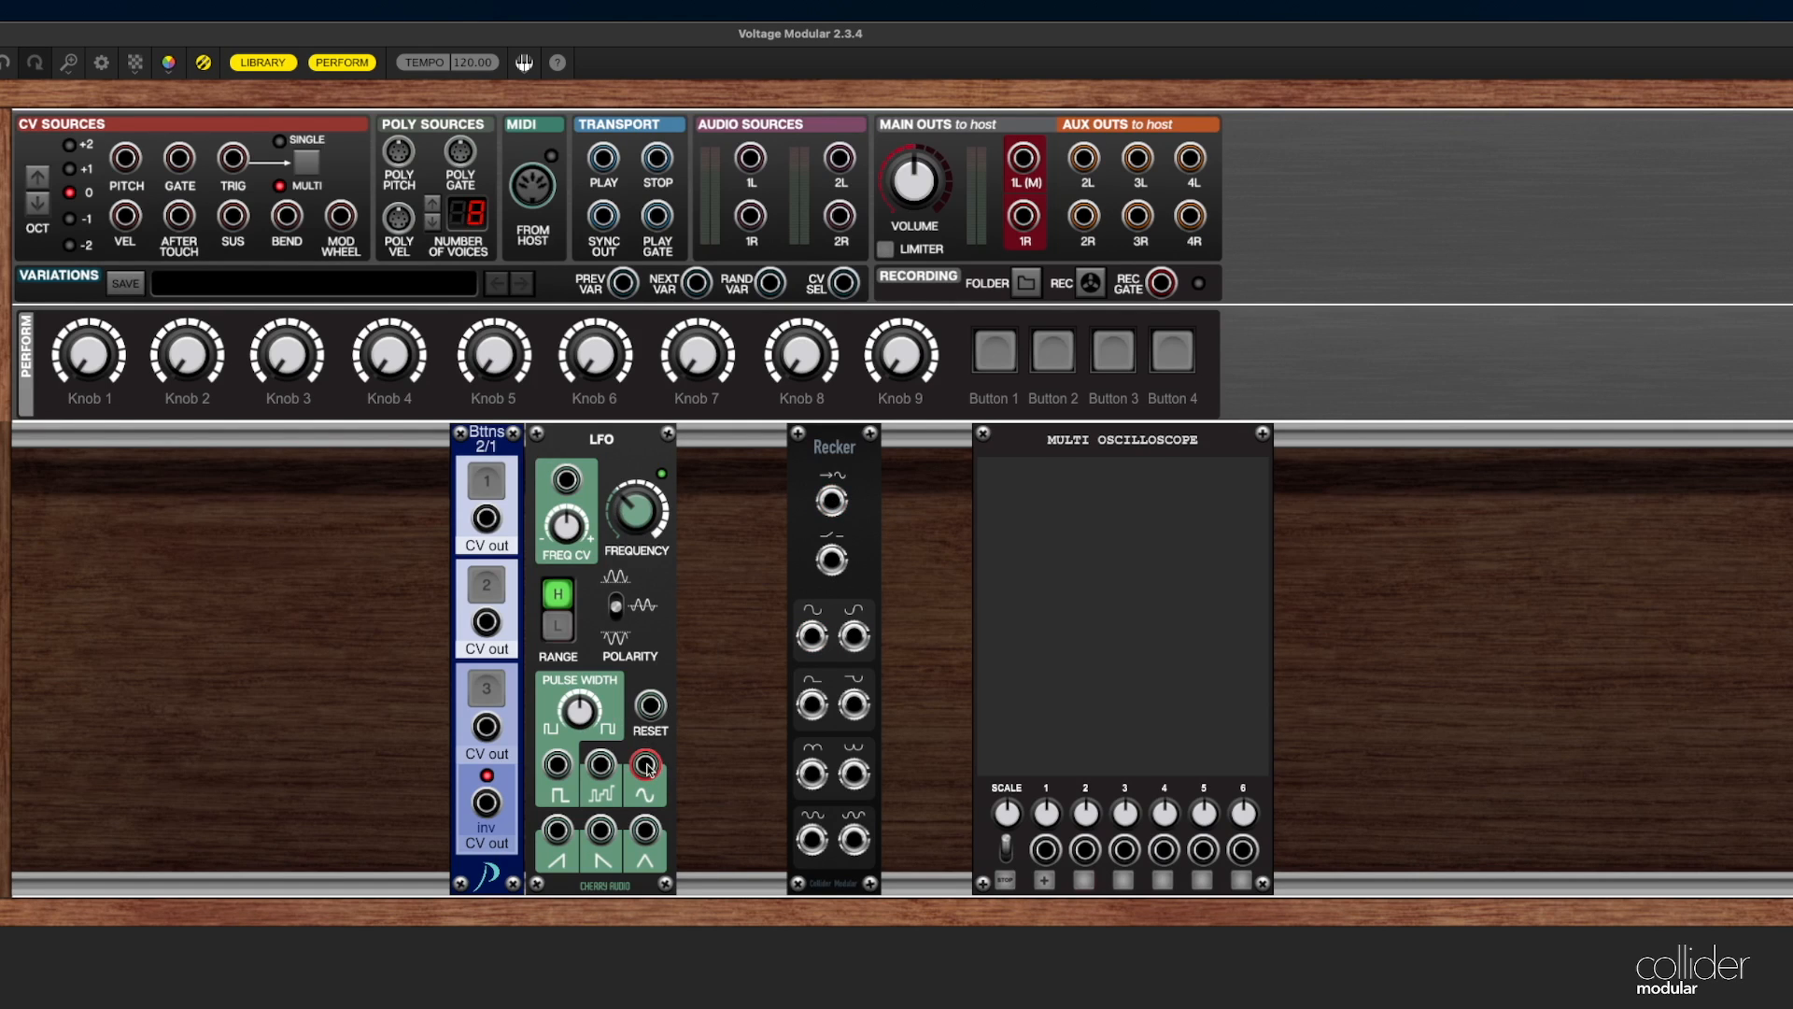
Patch the LFO's sine output to Recker's signal input and Recker's non-inverted output to Multi Oscilloscope channel 1
drag(646, 766, 832, 501)
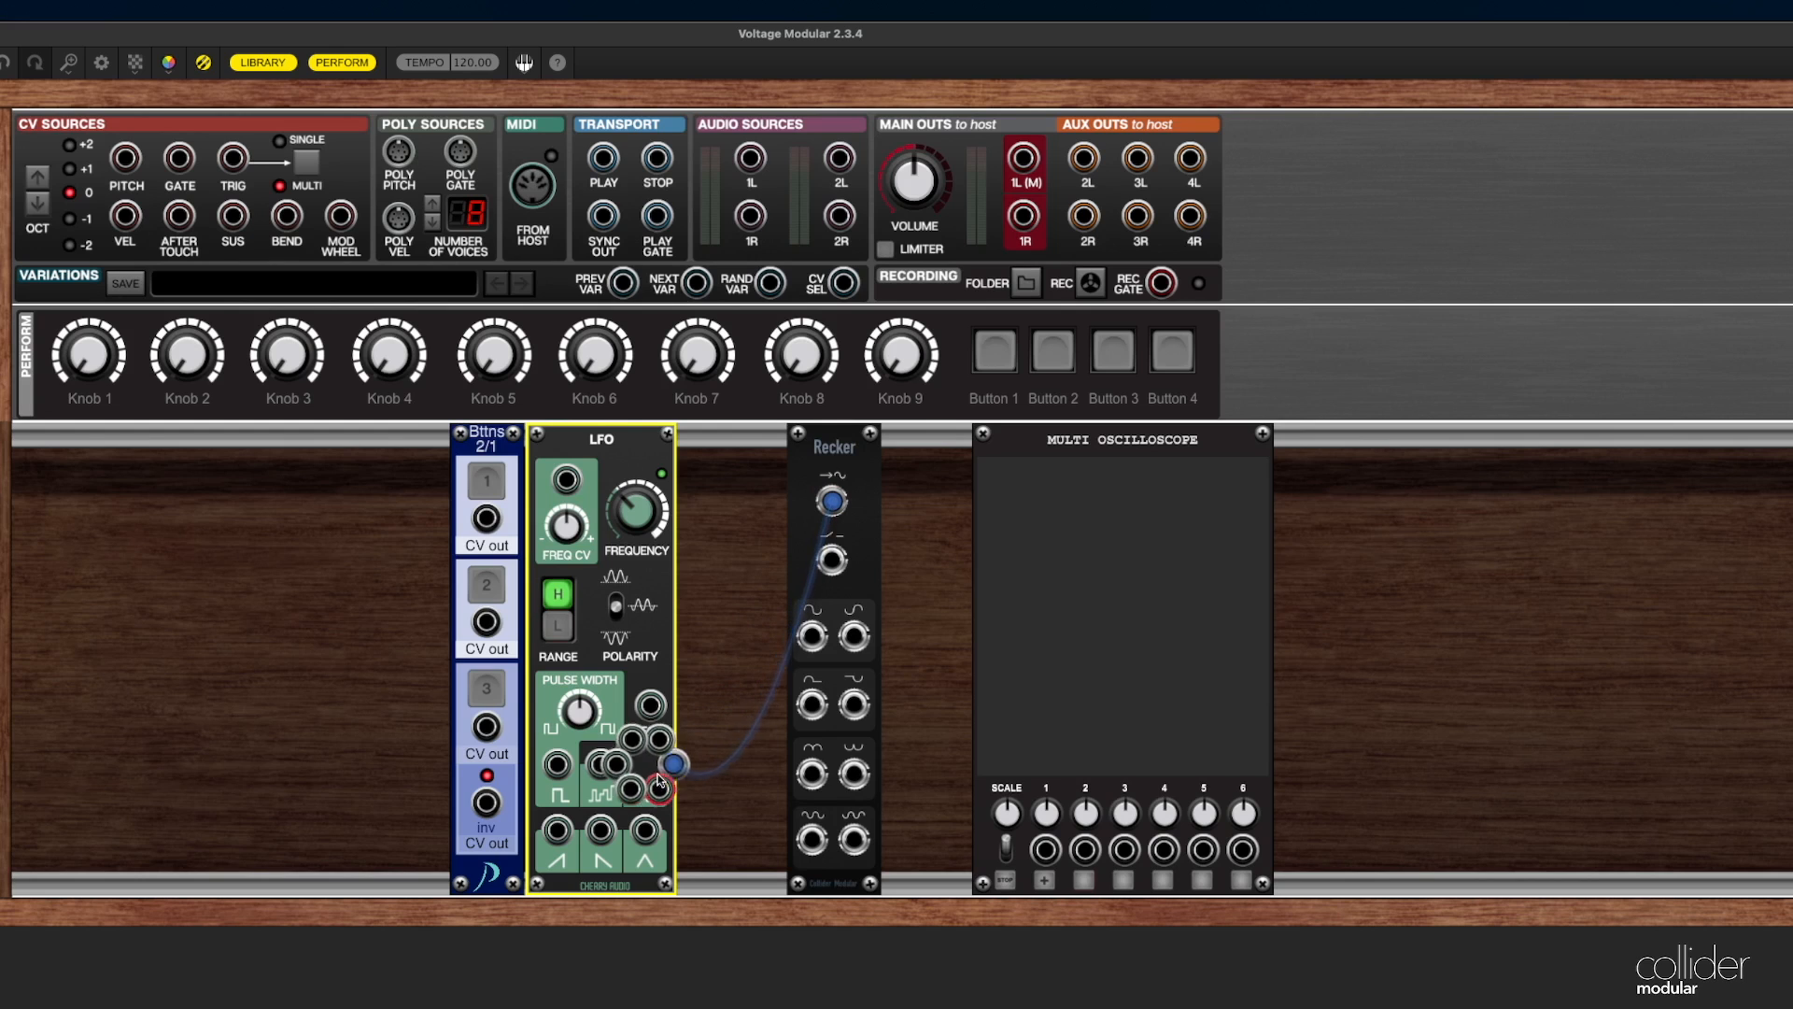
drag(659, 782, 829, 504)
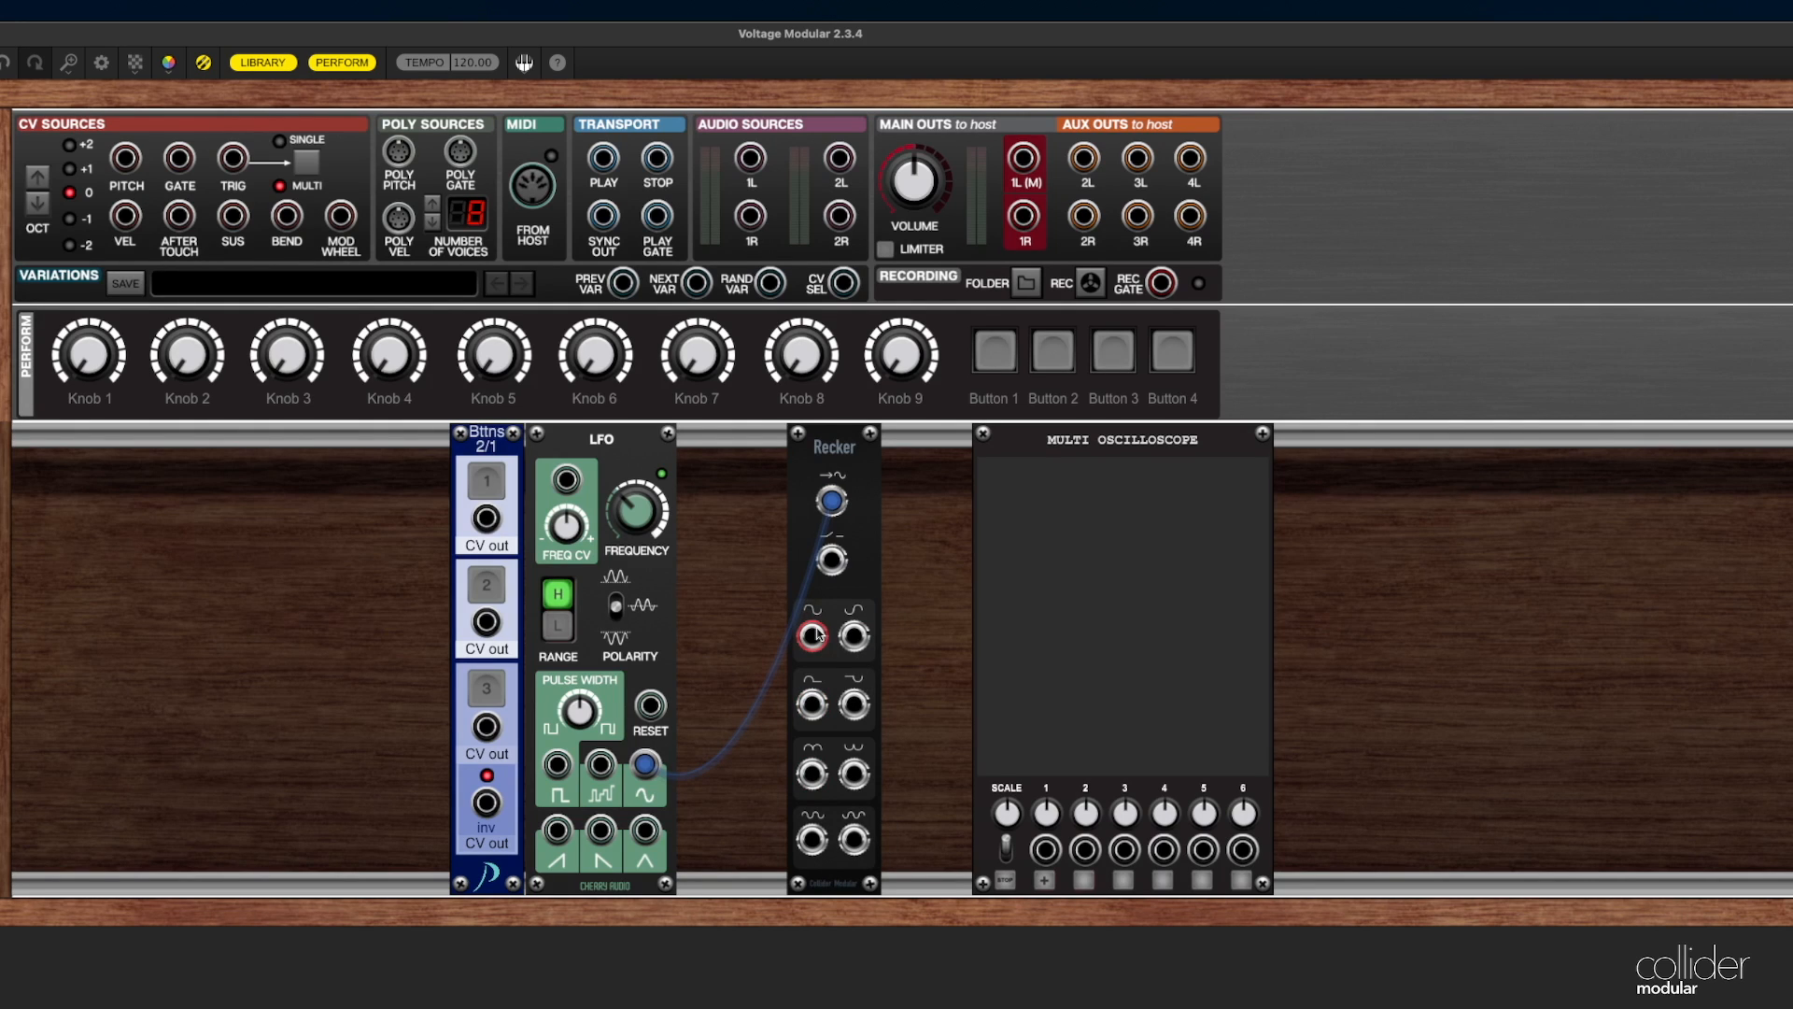
drag(812, 635, 1046, 849)
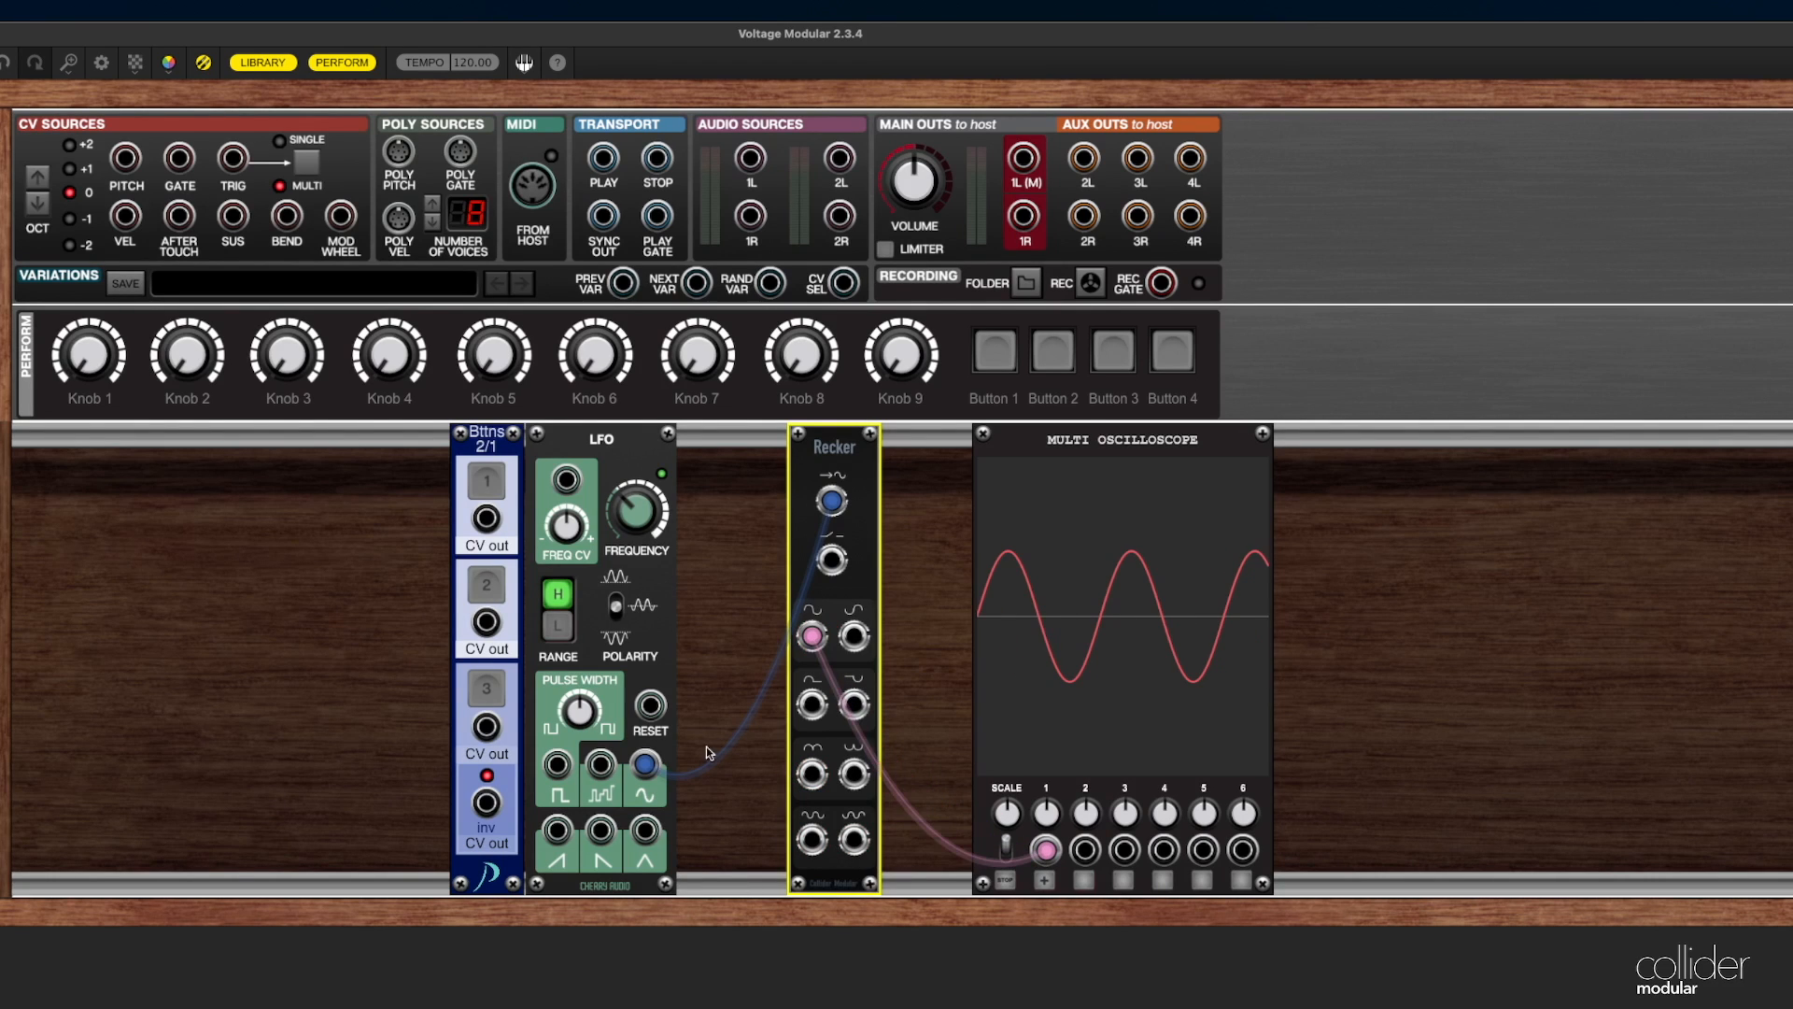
mouse_move(645, 764)
mouse_down()
mouse_move(1086, 853)
mouse_move(927, 811)
mouse_up()
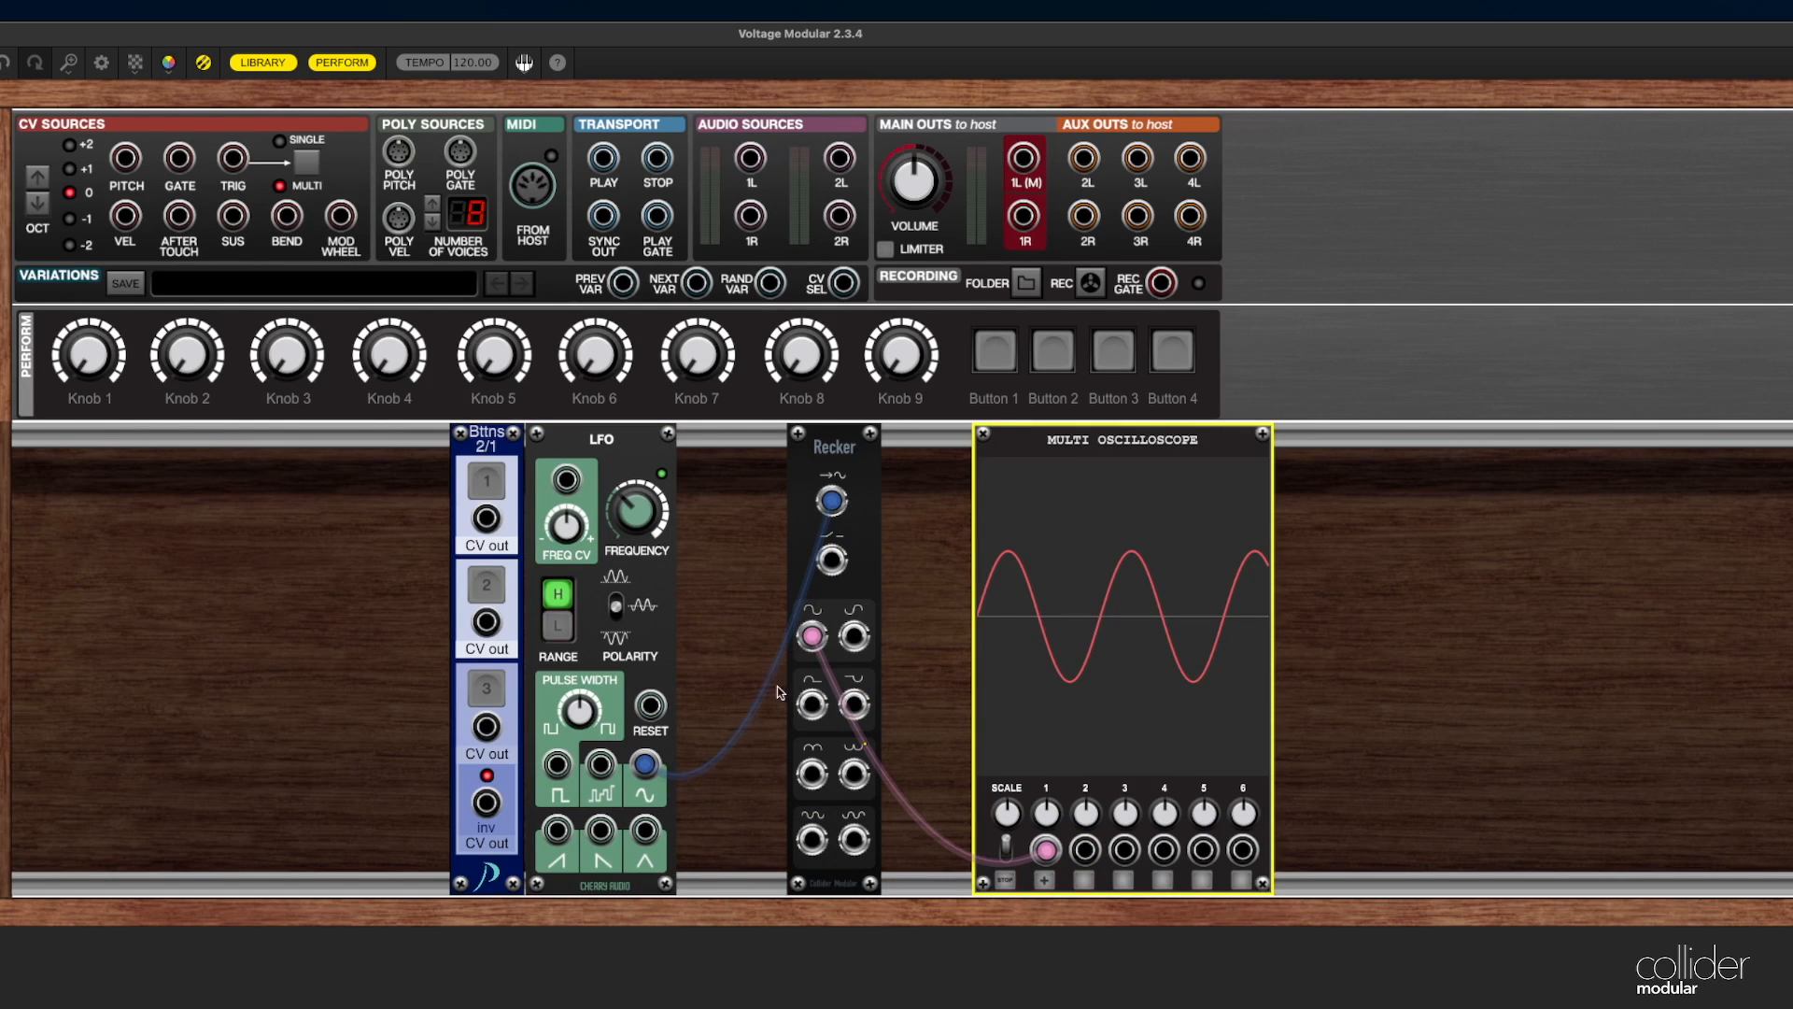
click(760, 666)
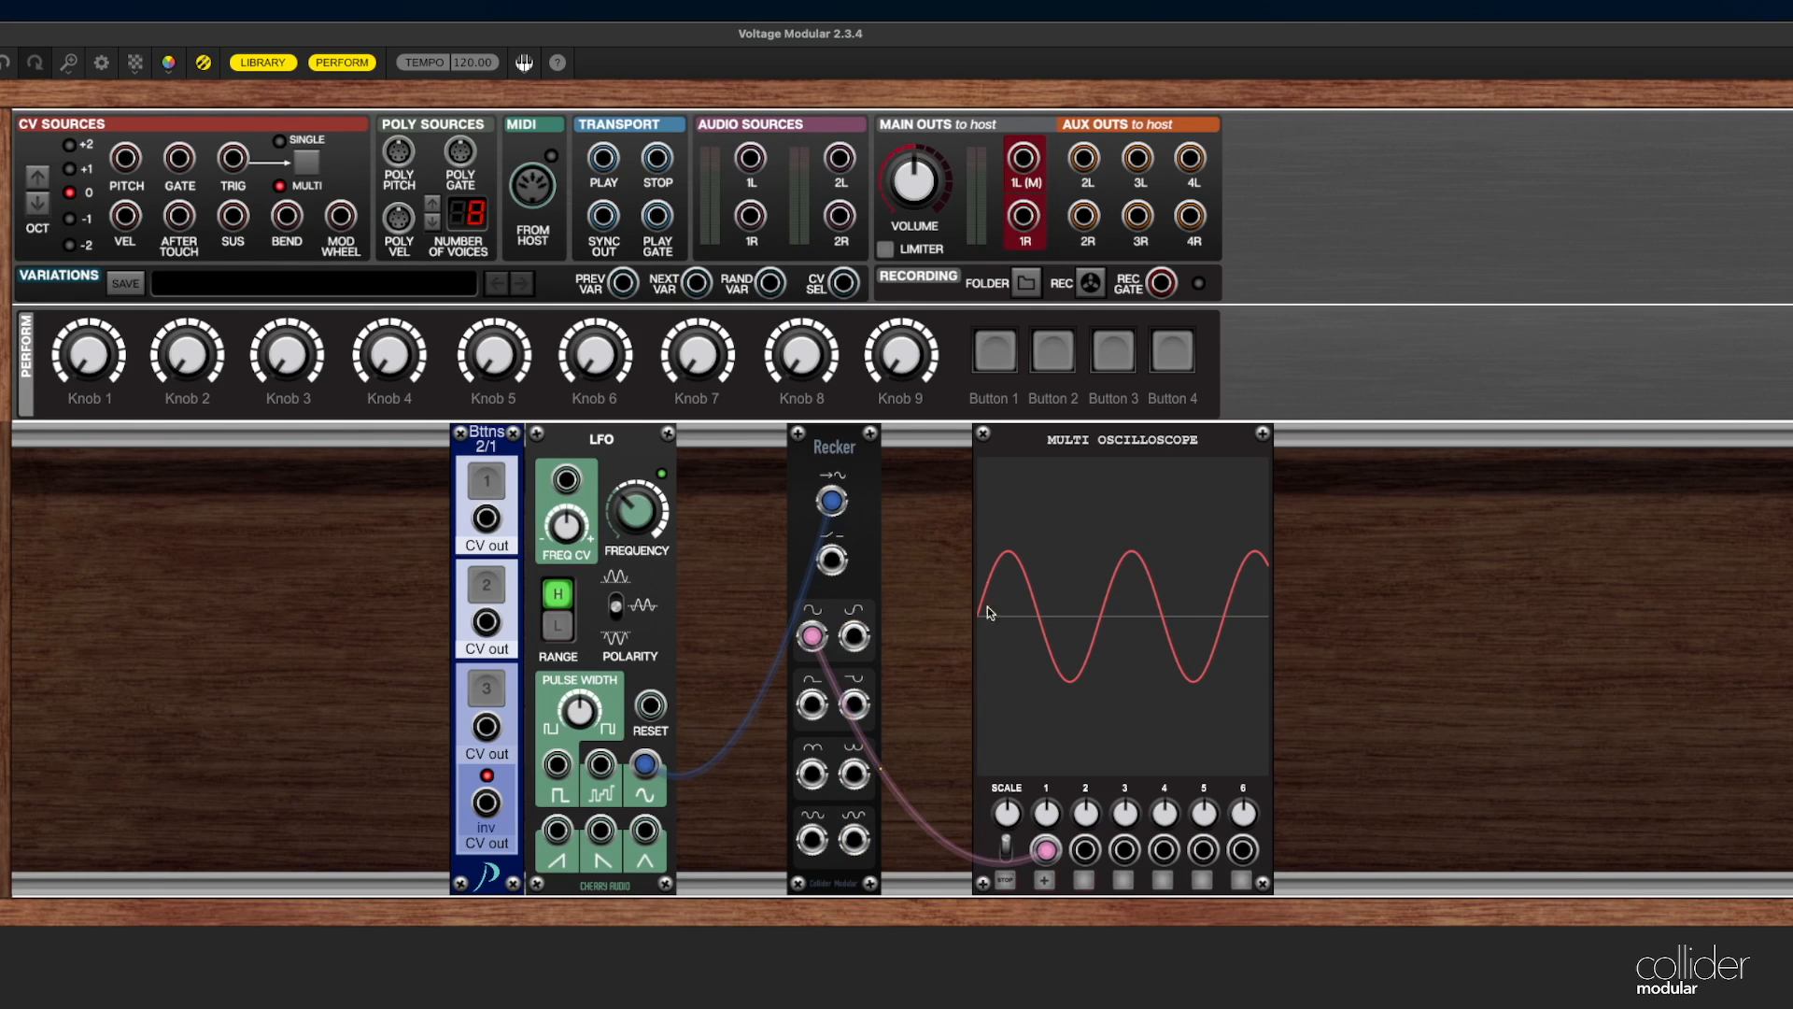
Patch Recker's inverted output to oscilloscope channel 2, moving that cable through the positive and negative half-wave outputs
drag(853, 636, 1084, 849)
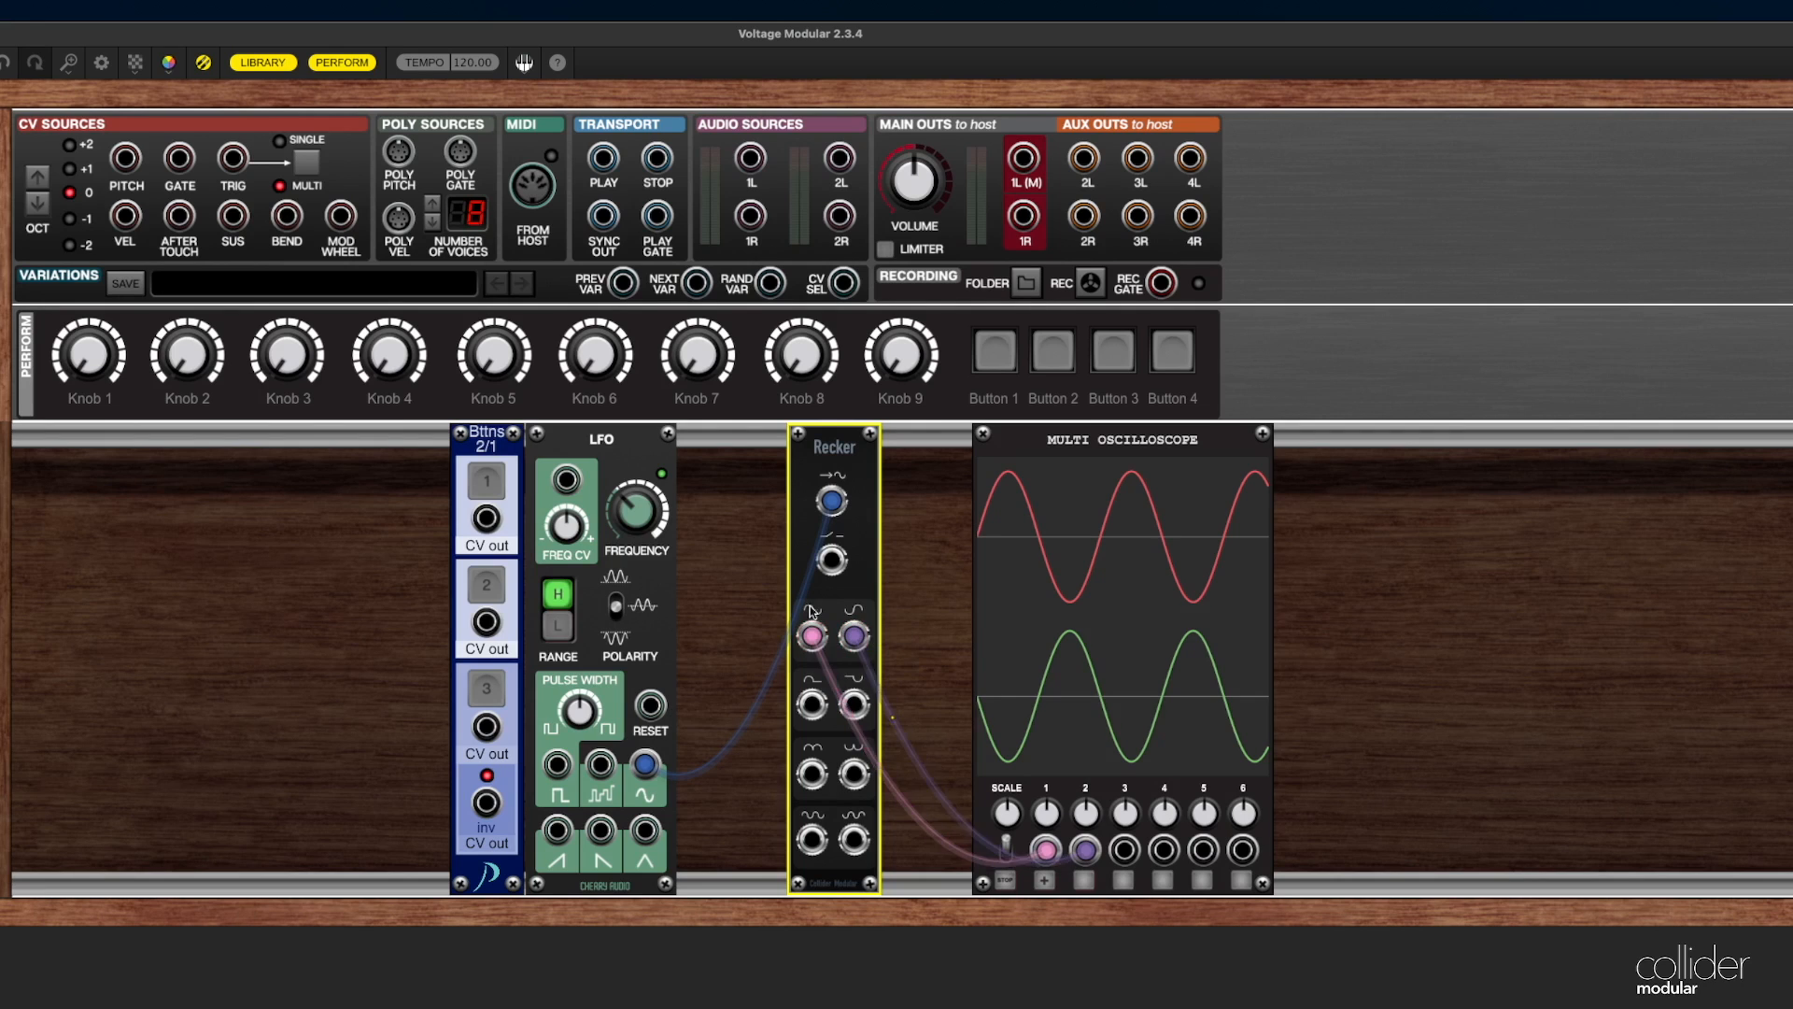
drag(854, 636, 813, 703)
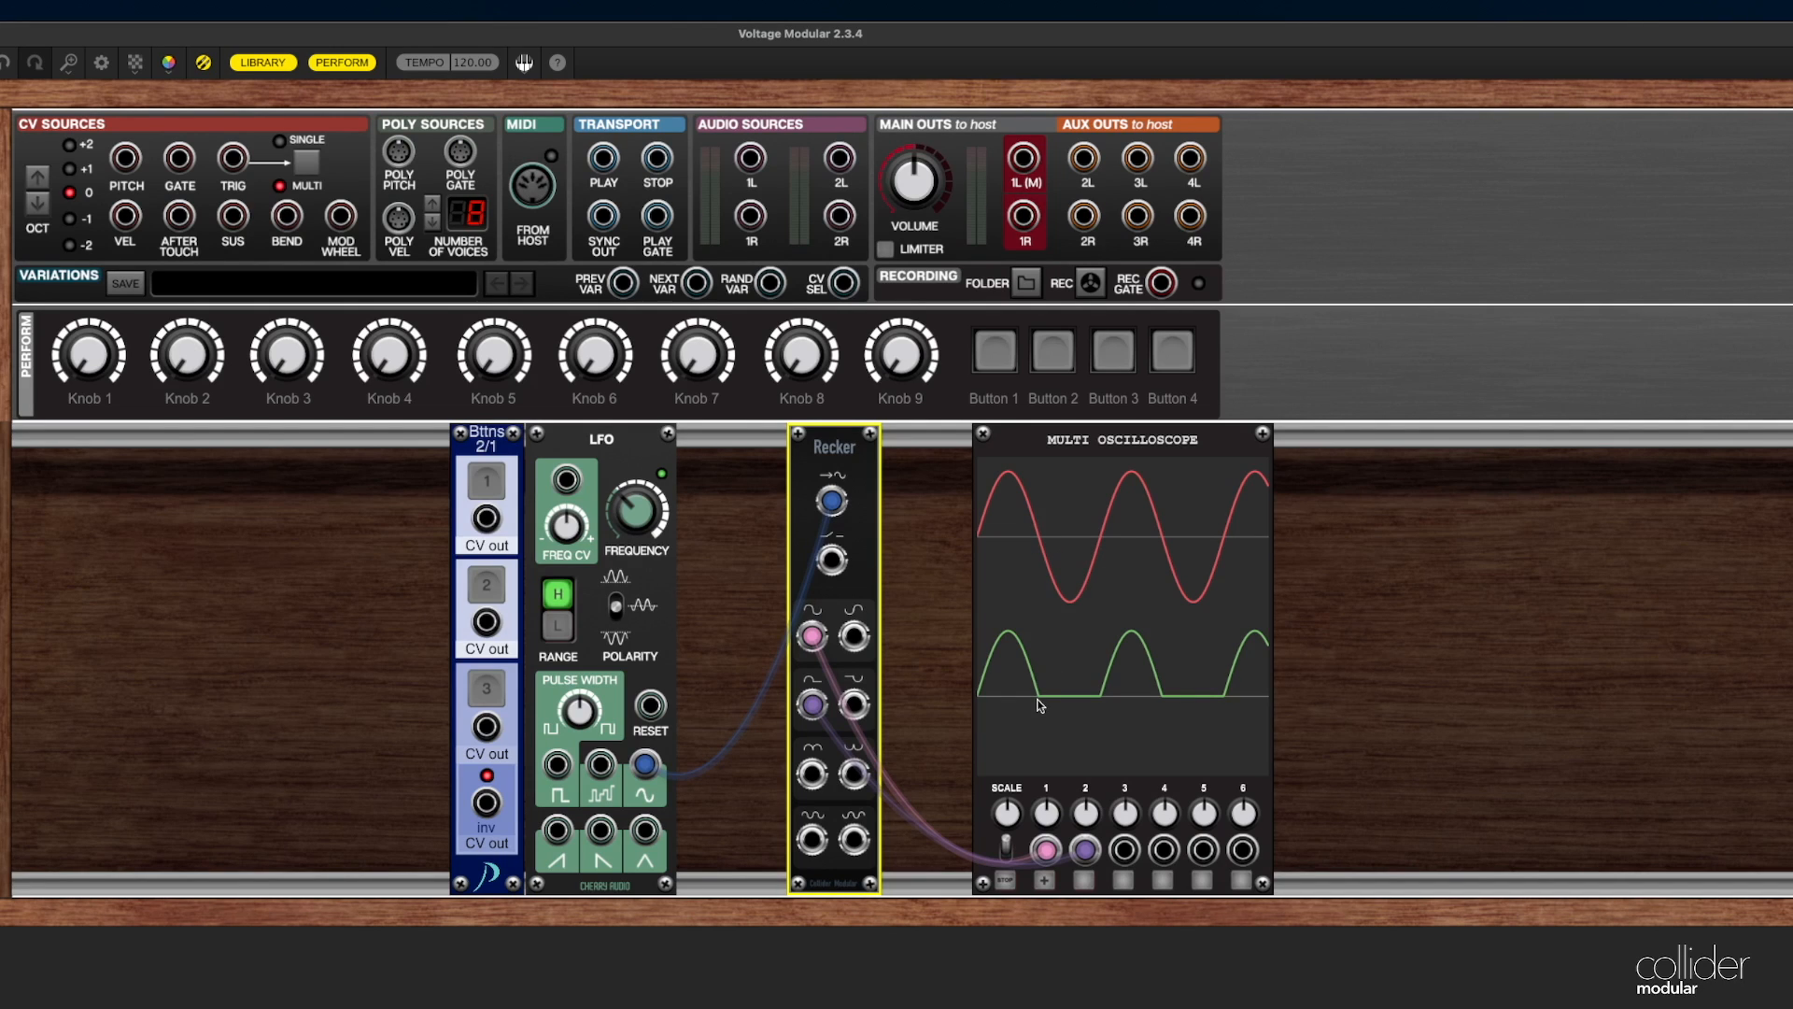
drag(812, 704, 854, 705)
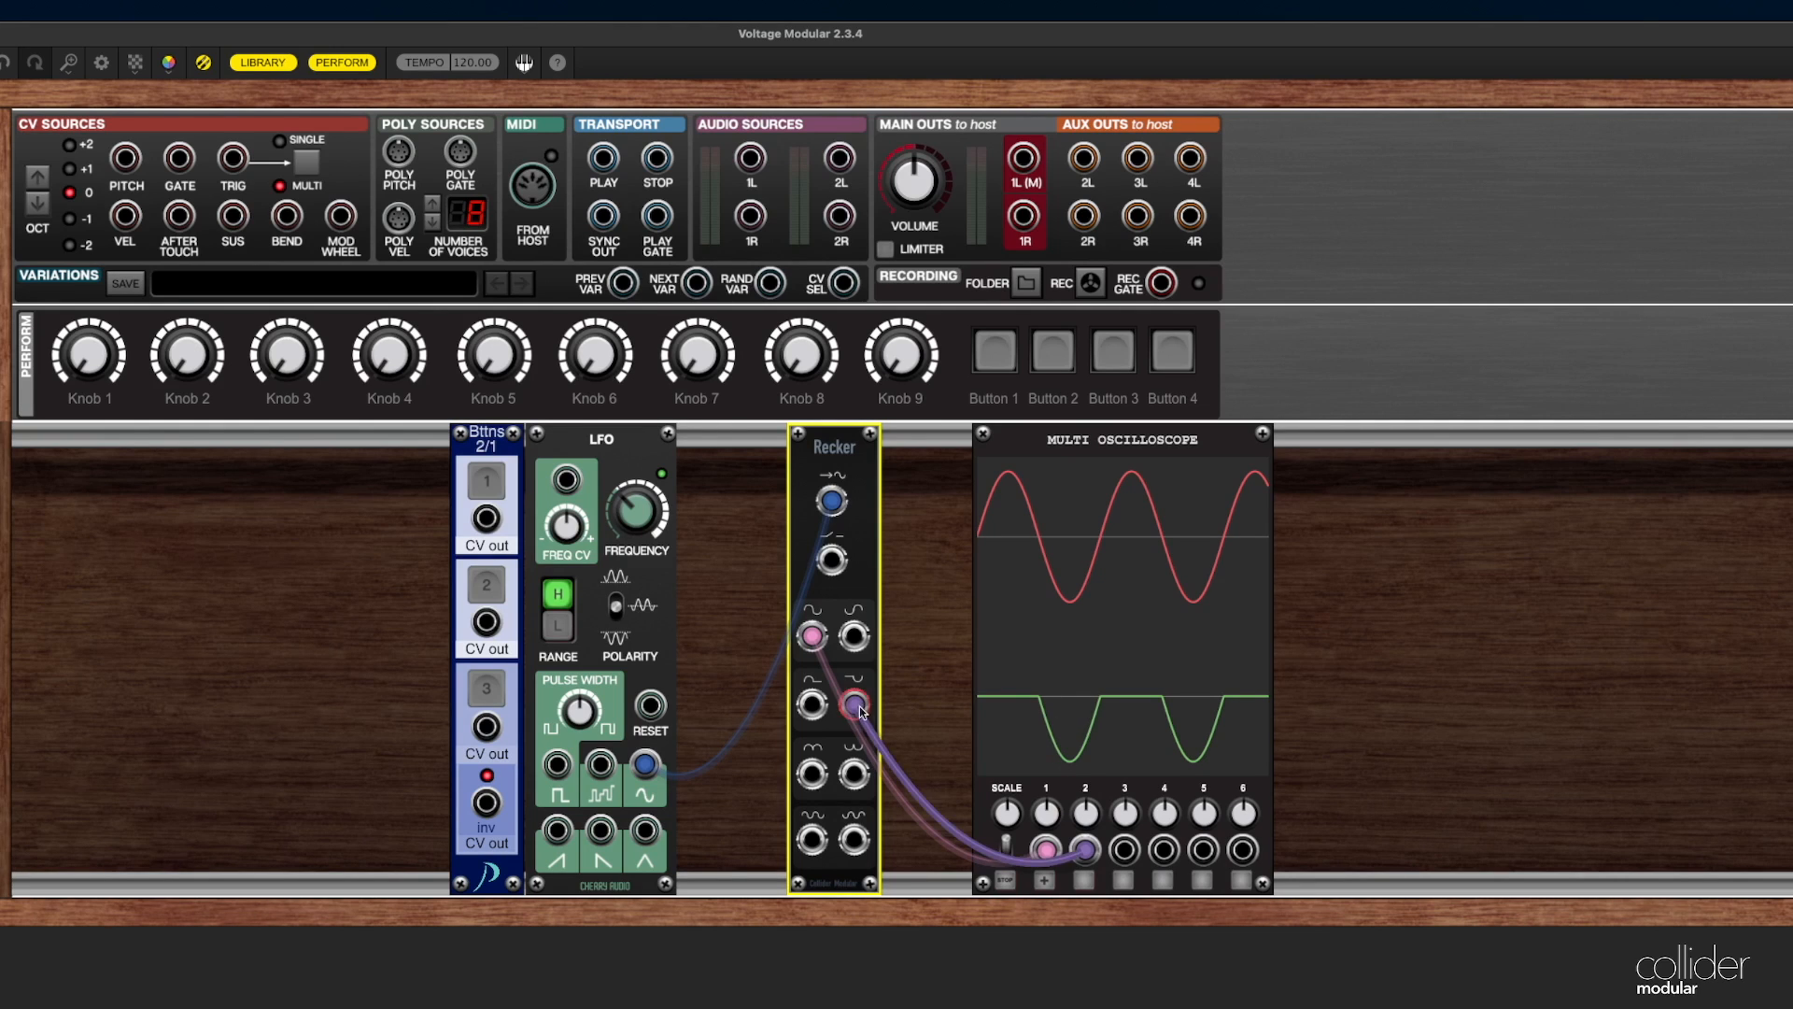
Move the channel 2 cable through Recker's positive and negative full-wave outputs and both frequency-doubled outputs, leaving it on the inverted doubled one
drag(857, 708, 813, 774)
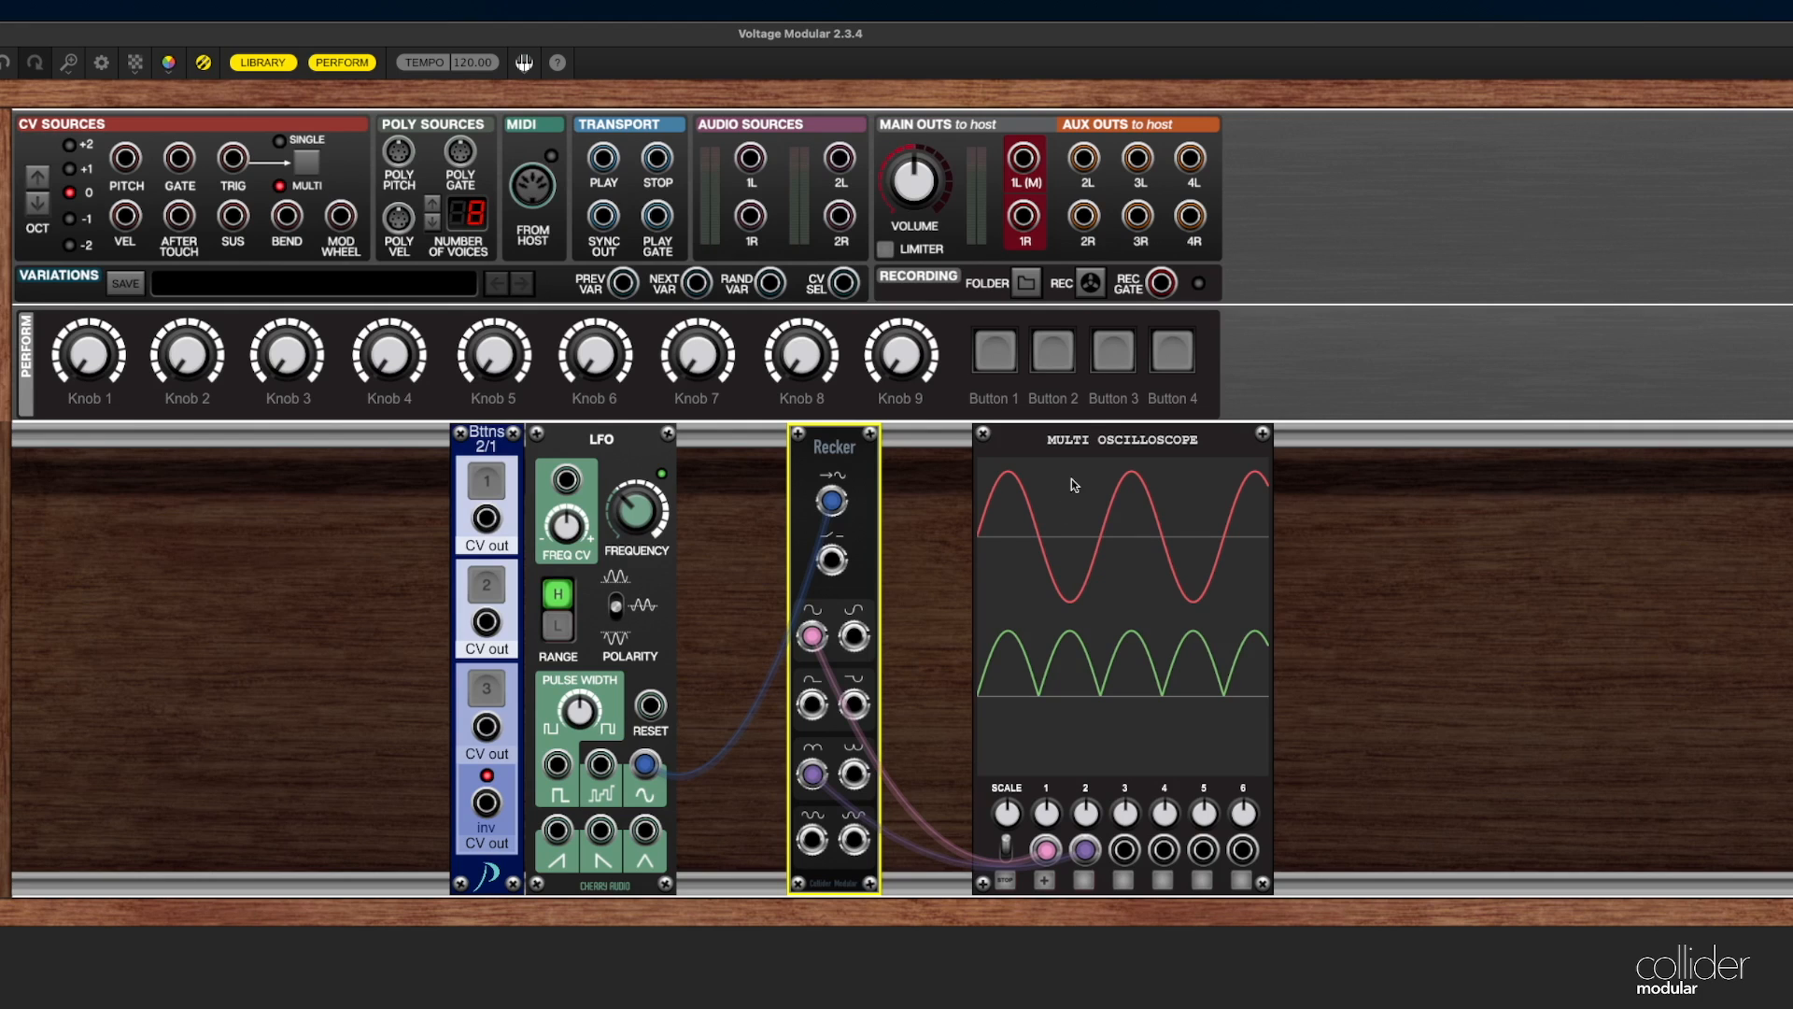
drag(812, 779, 856, 778)
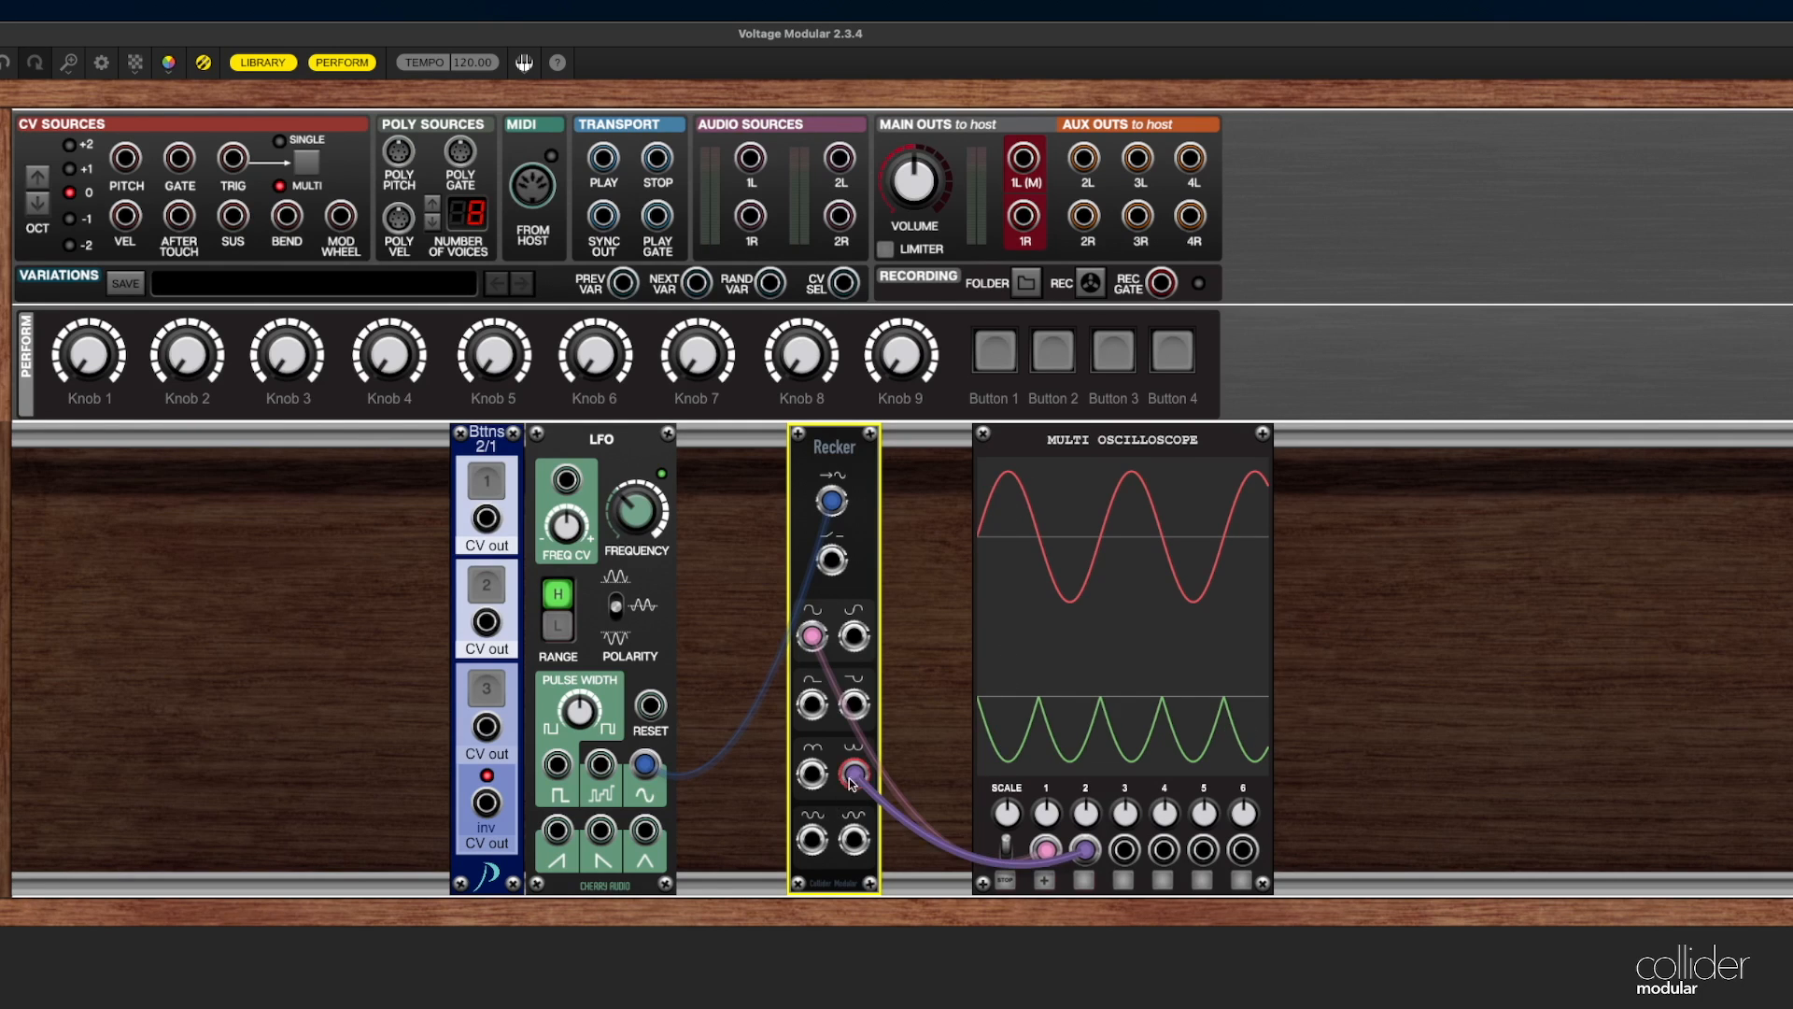
drag(854, 774, 811, 840)
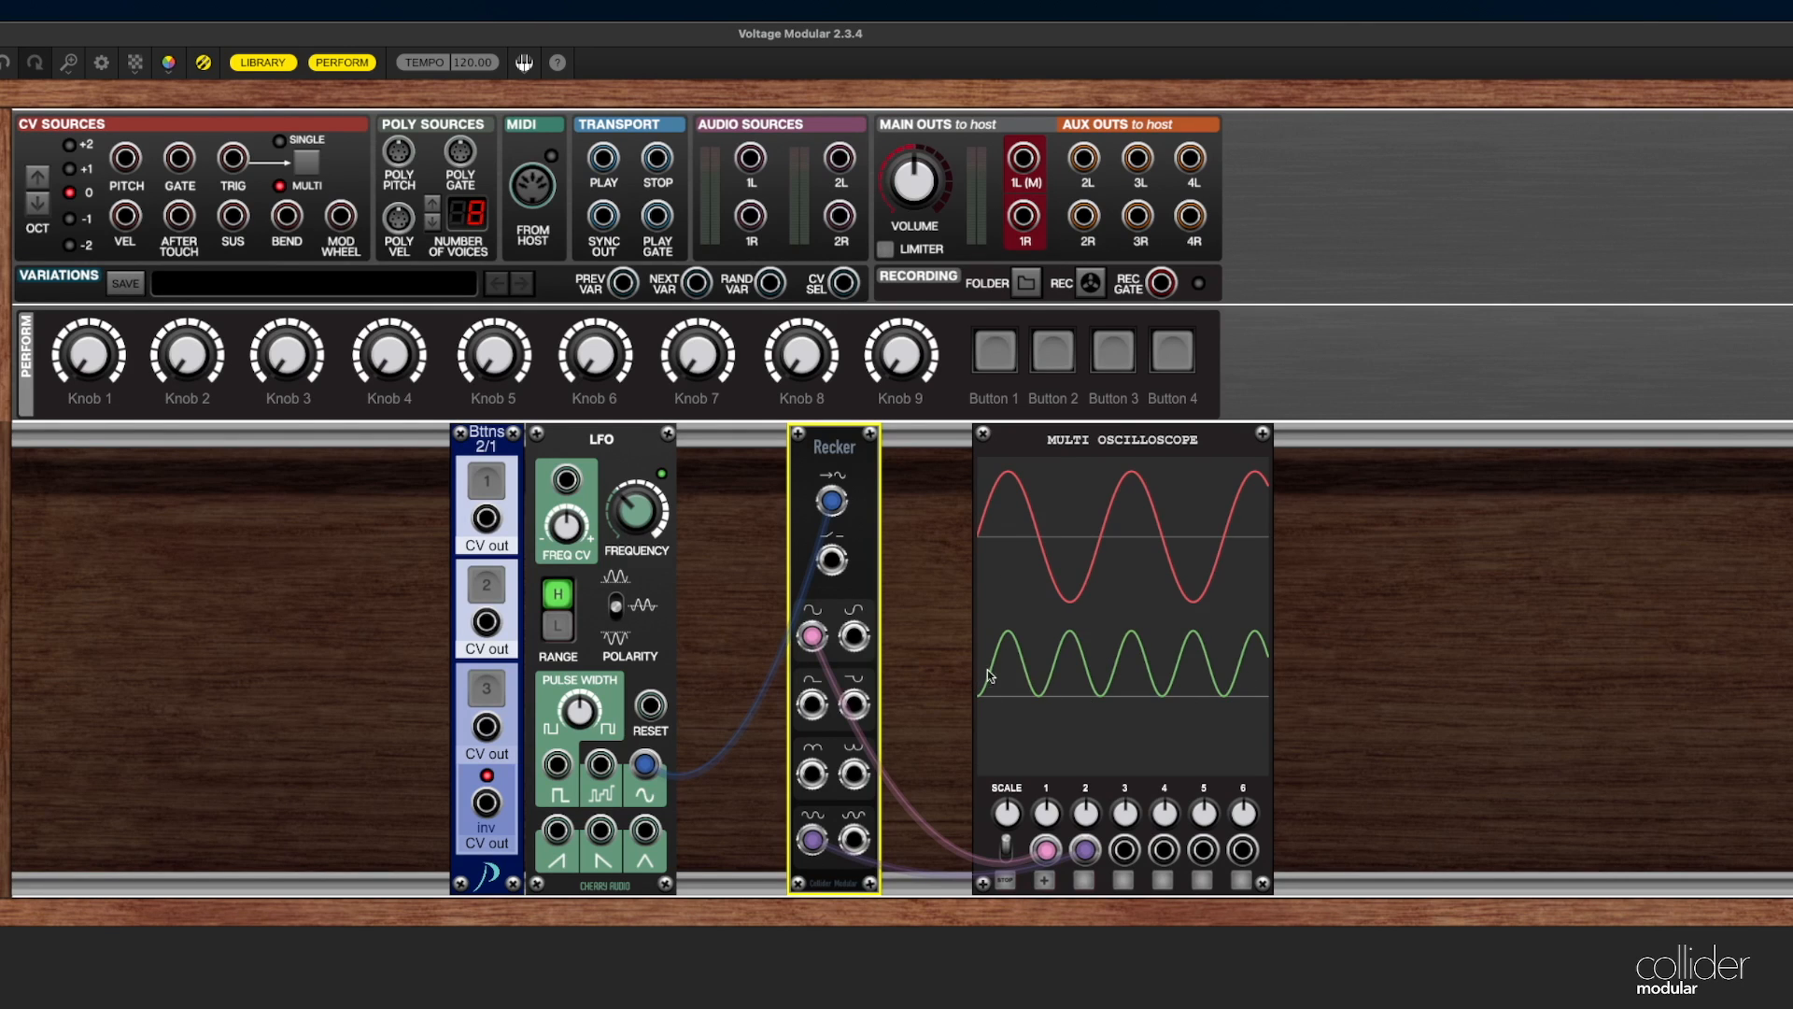
drag(812, 838, 852, 841)
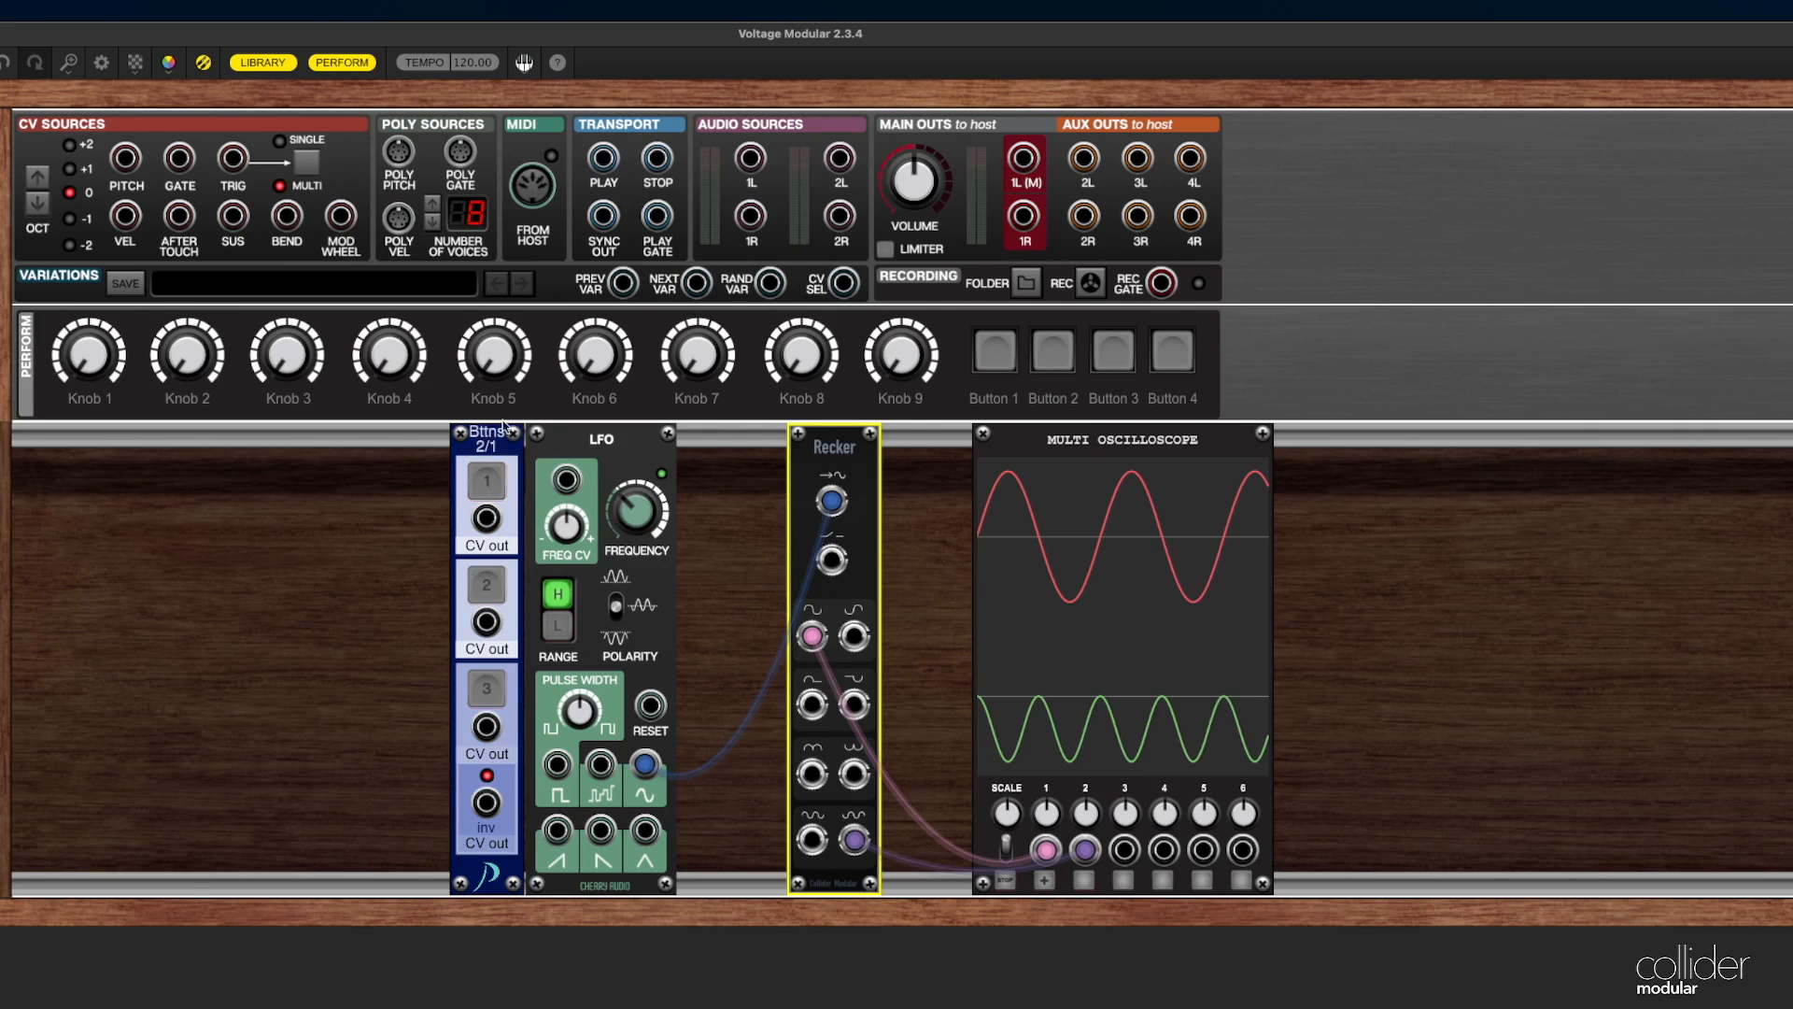
Patch Bttns' CV out 3 to Recker's switch input and oscilloscope channel 3, switching button 3 on and off
mouse_move(486, 725)
mouse_down()
mouse_move(804, 621)
mouse_move(832, 560)
mouse_up()
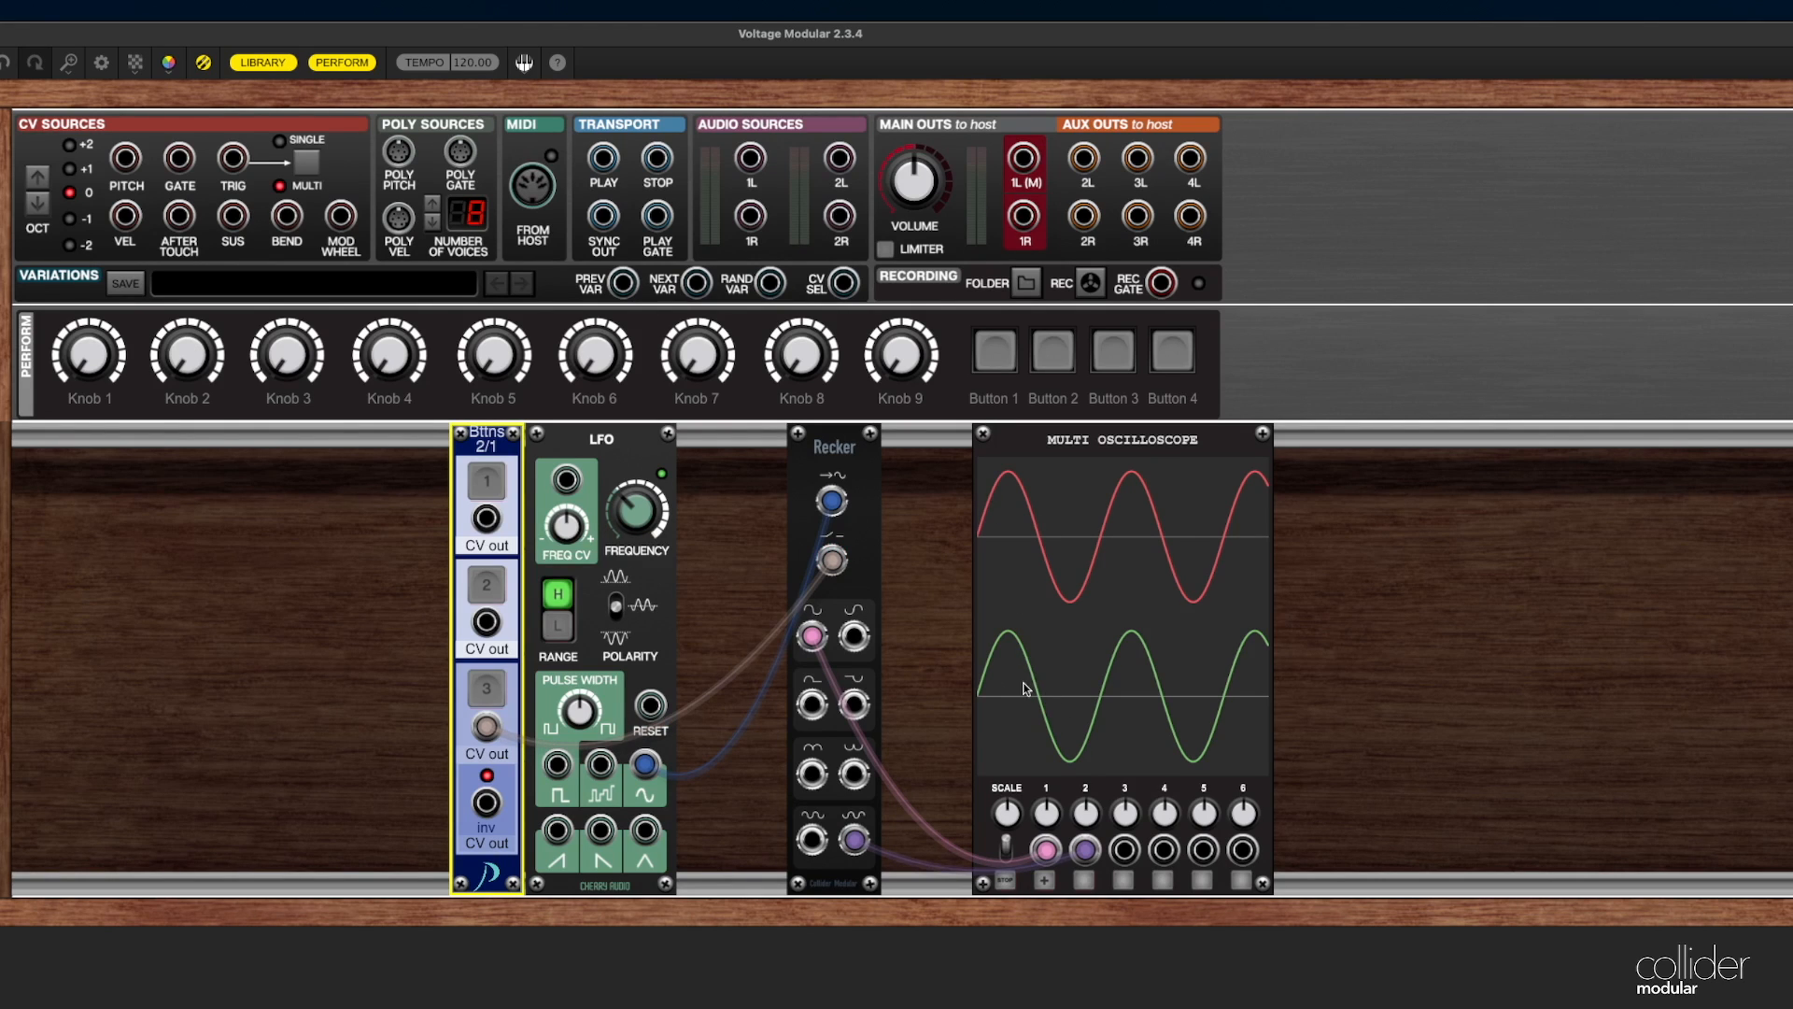
click(499, 687)
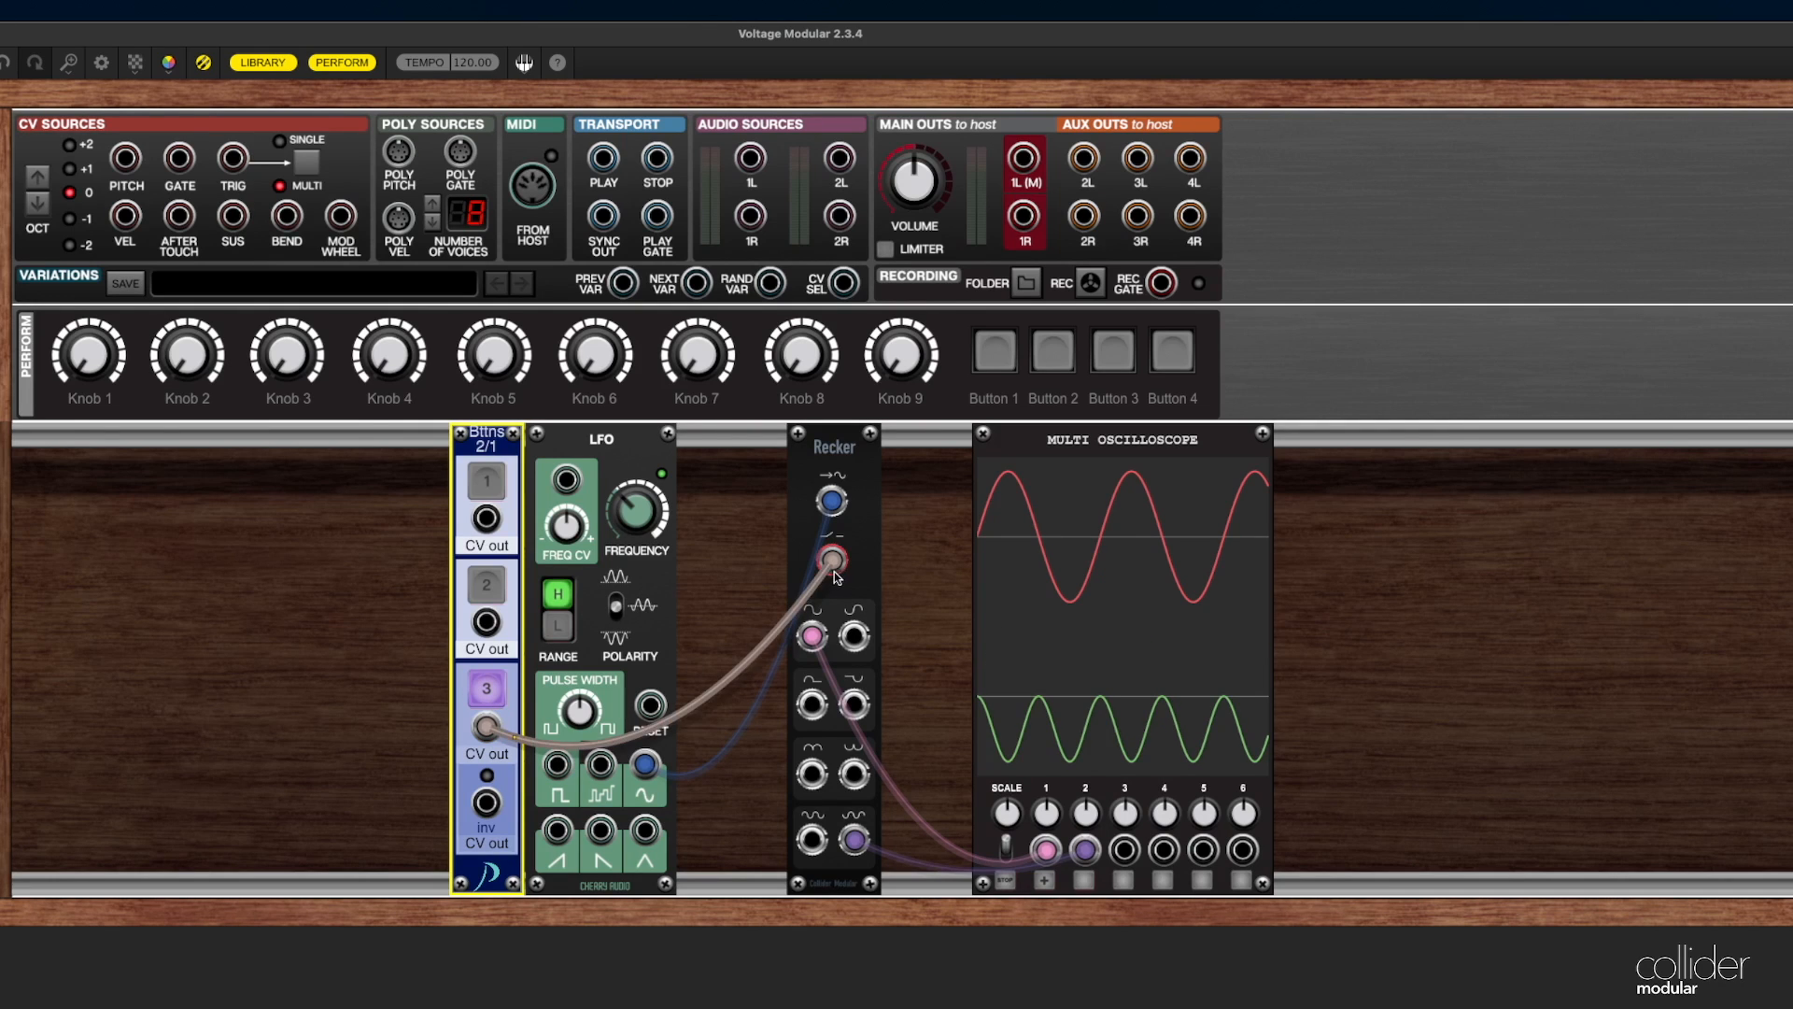
mouse_move(485, 728)
mouse_down()
mouse_move(1056, 855)
mouse_move(1124, 849)
mouse_up()
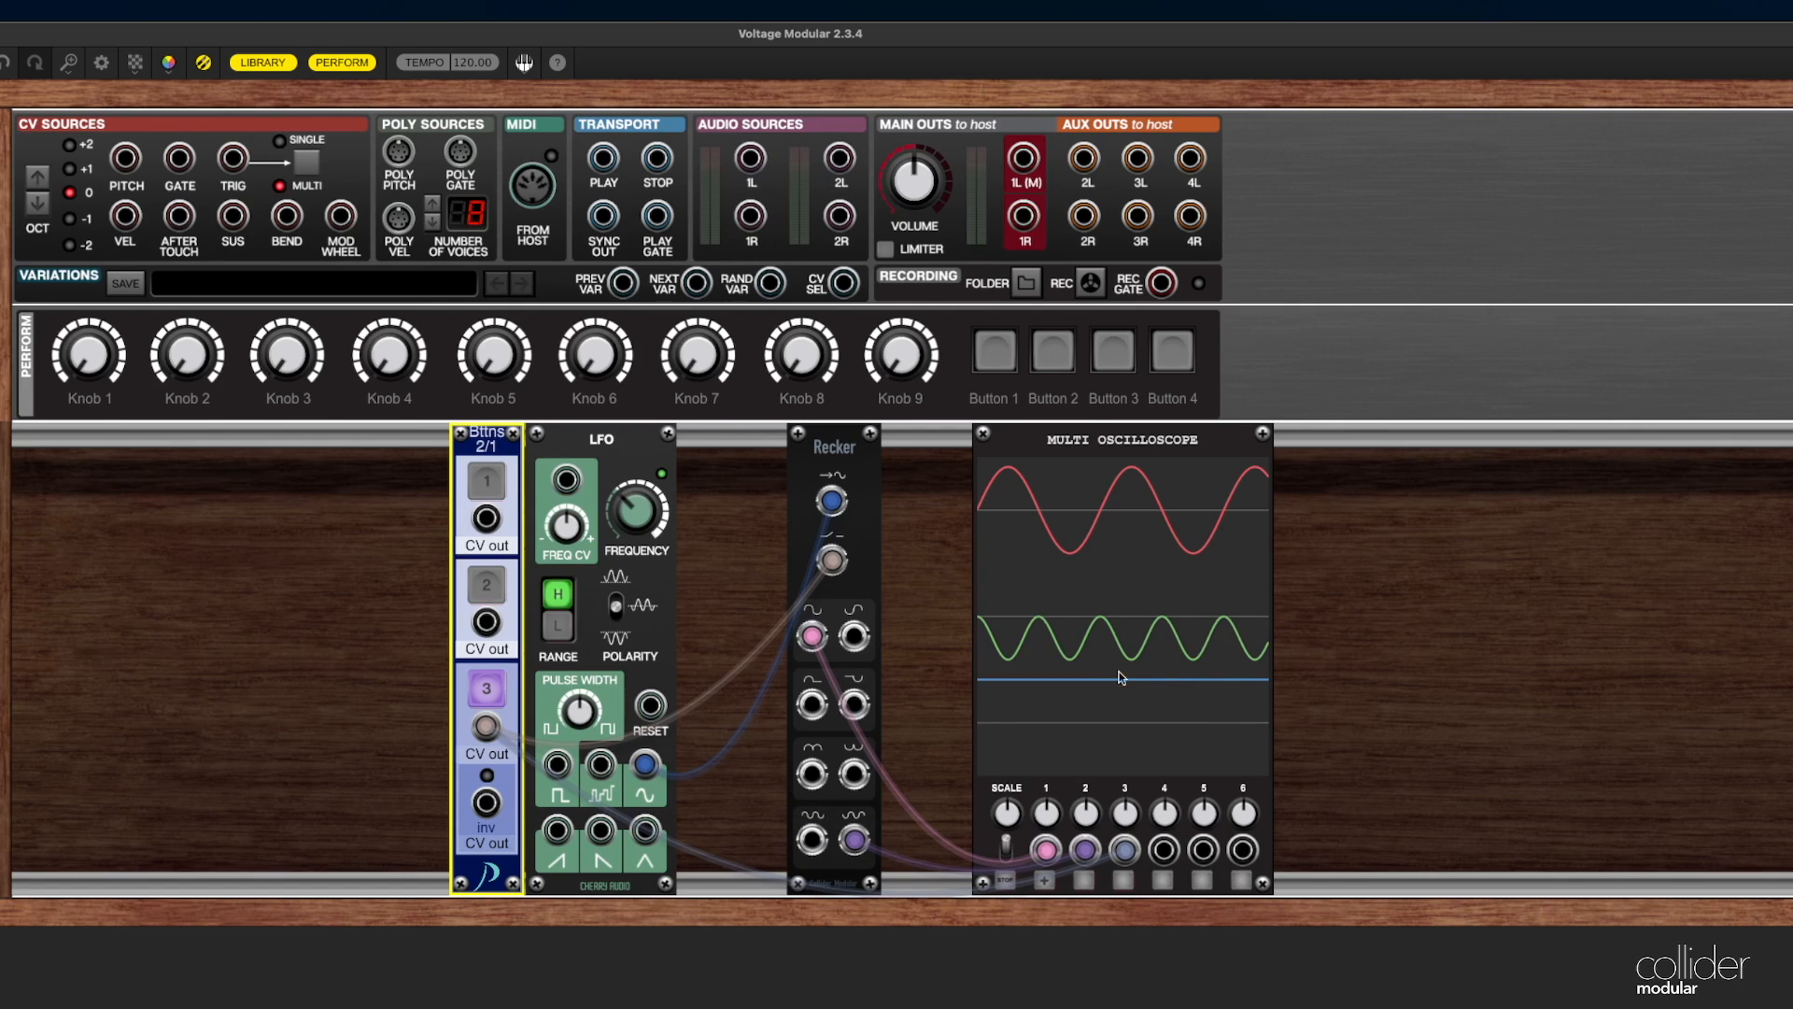
click(479, 694)
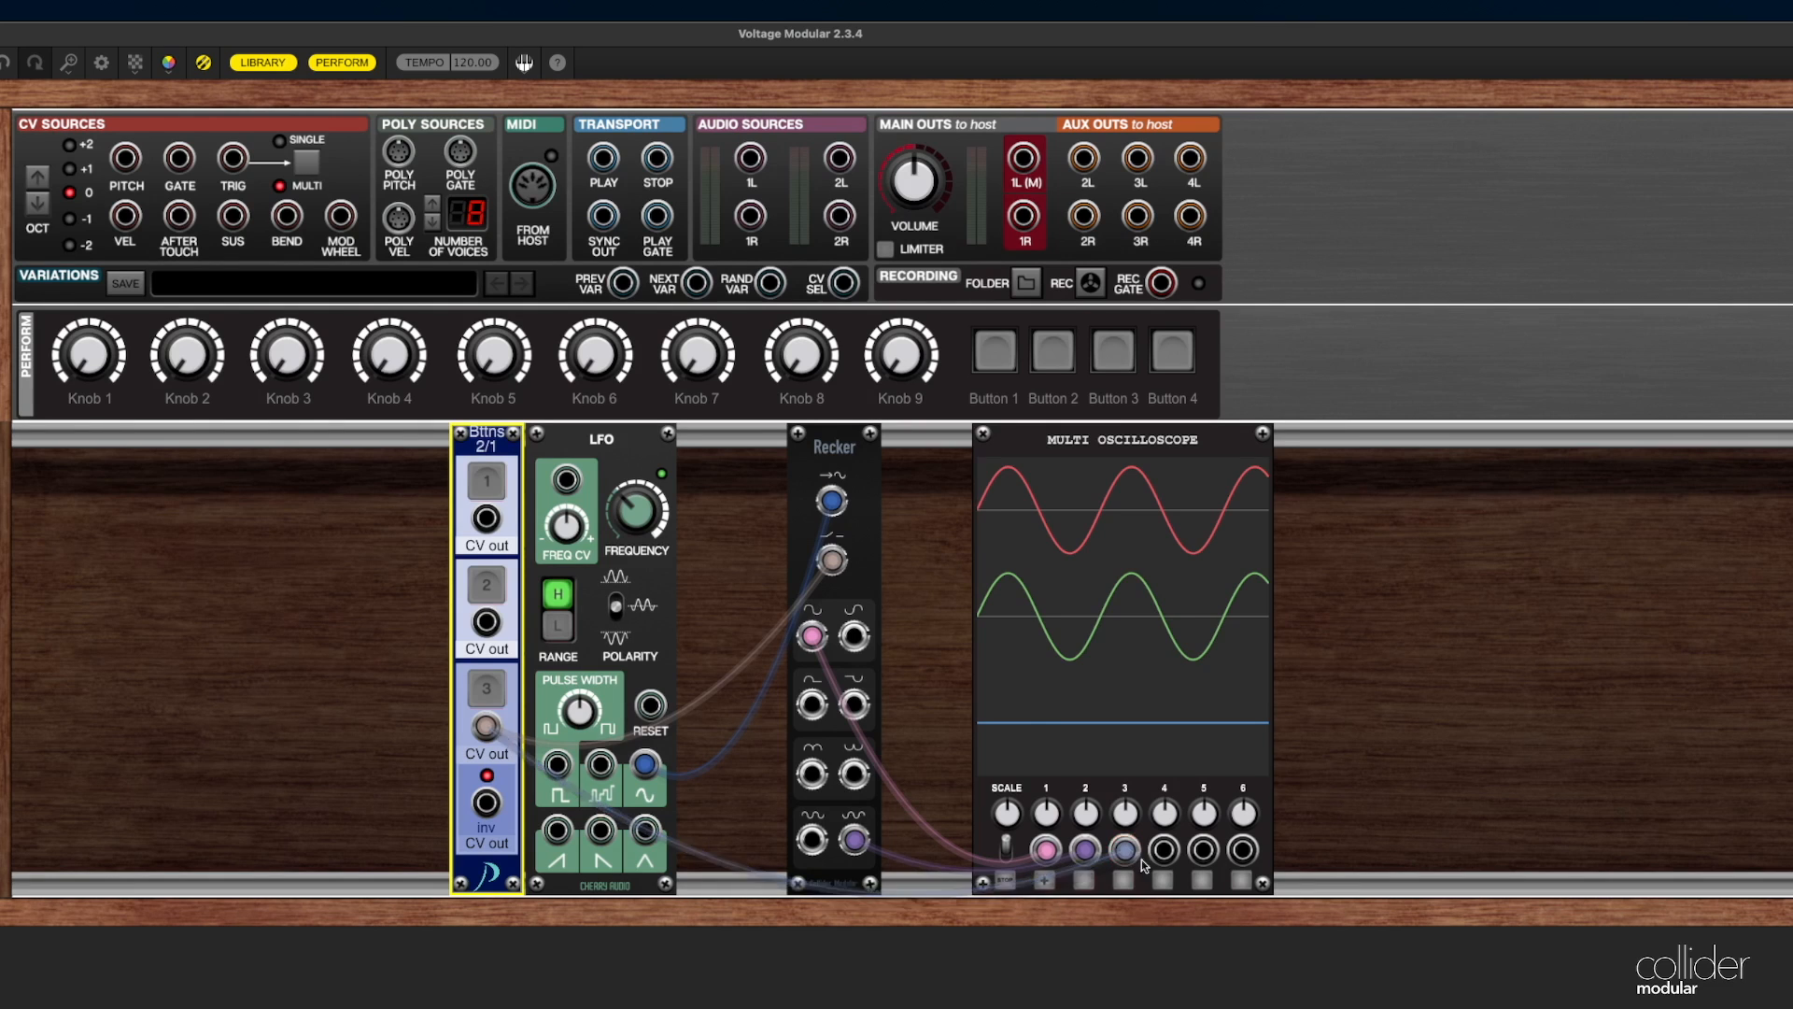
Replace the channel 3 cable with Recker's negative full-wave output, and patch the positive half-wave and inverted outputs to channels 4 and 5
drag(1127, 850, 813, 851)
drag(854, 774, 1125, 850)
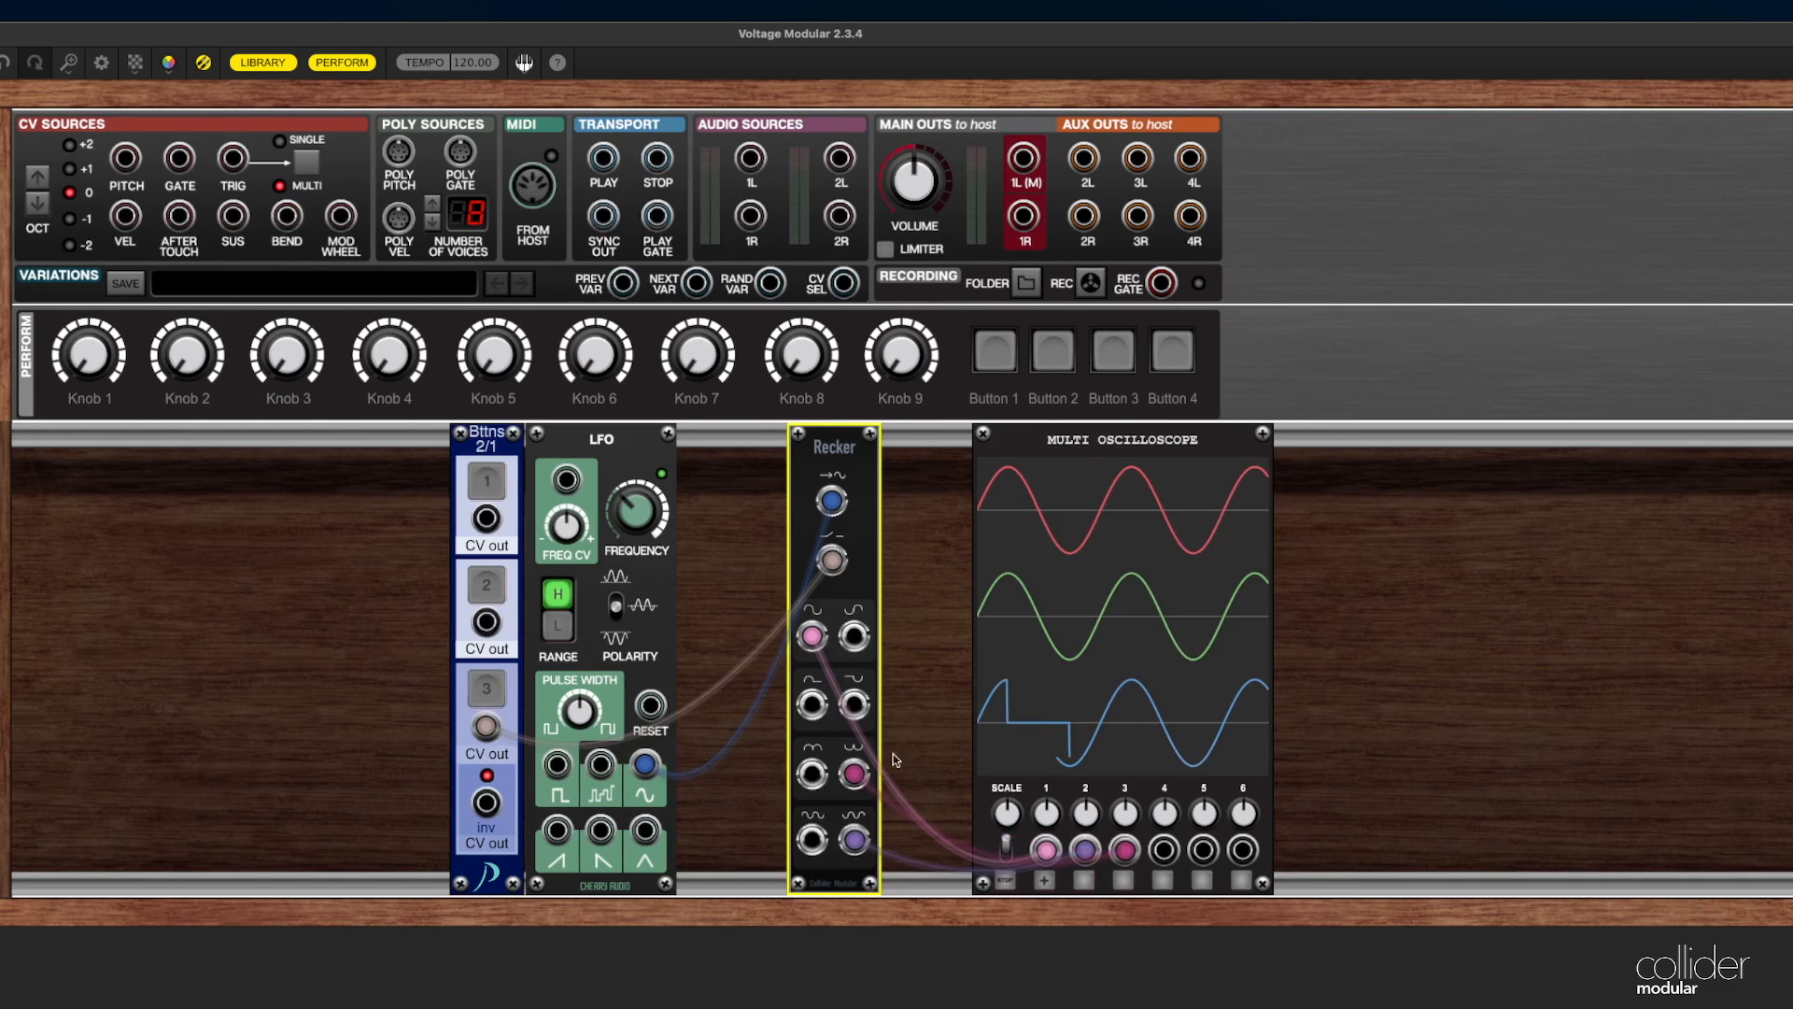
mouse_move(812, 707)
mouse_down()
mouse_move(1074, 832)
mouse_move(1165, 850)
mouse_up()
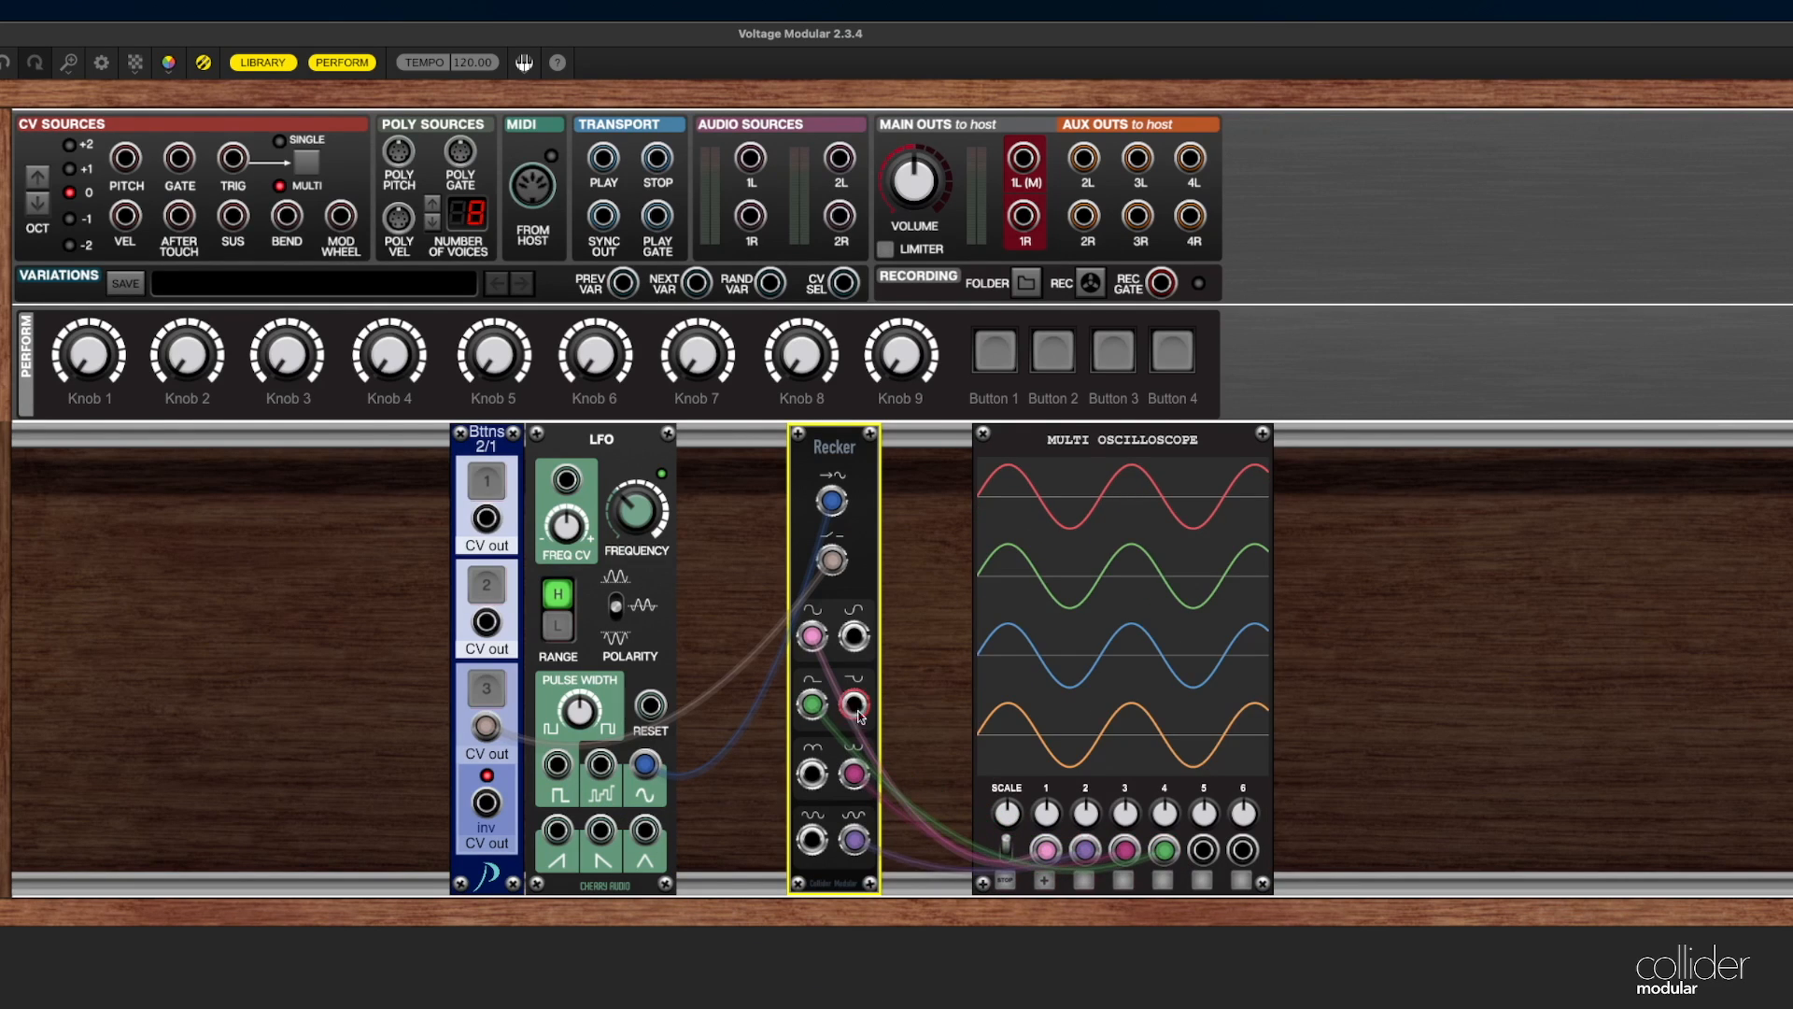
mouse_move(854, 636)
mouse_down()
mouse_move(1046, 836)
mouse_move(1204, 850)
mouse_up()
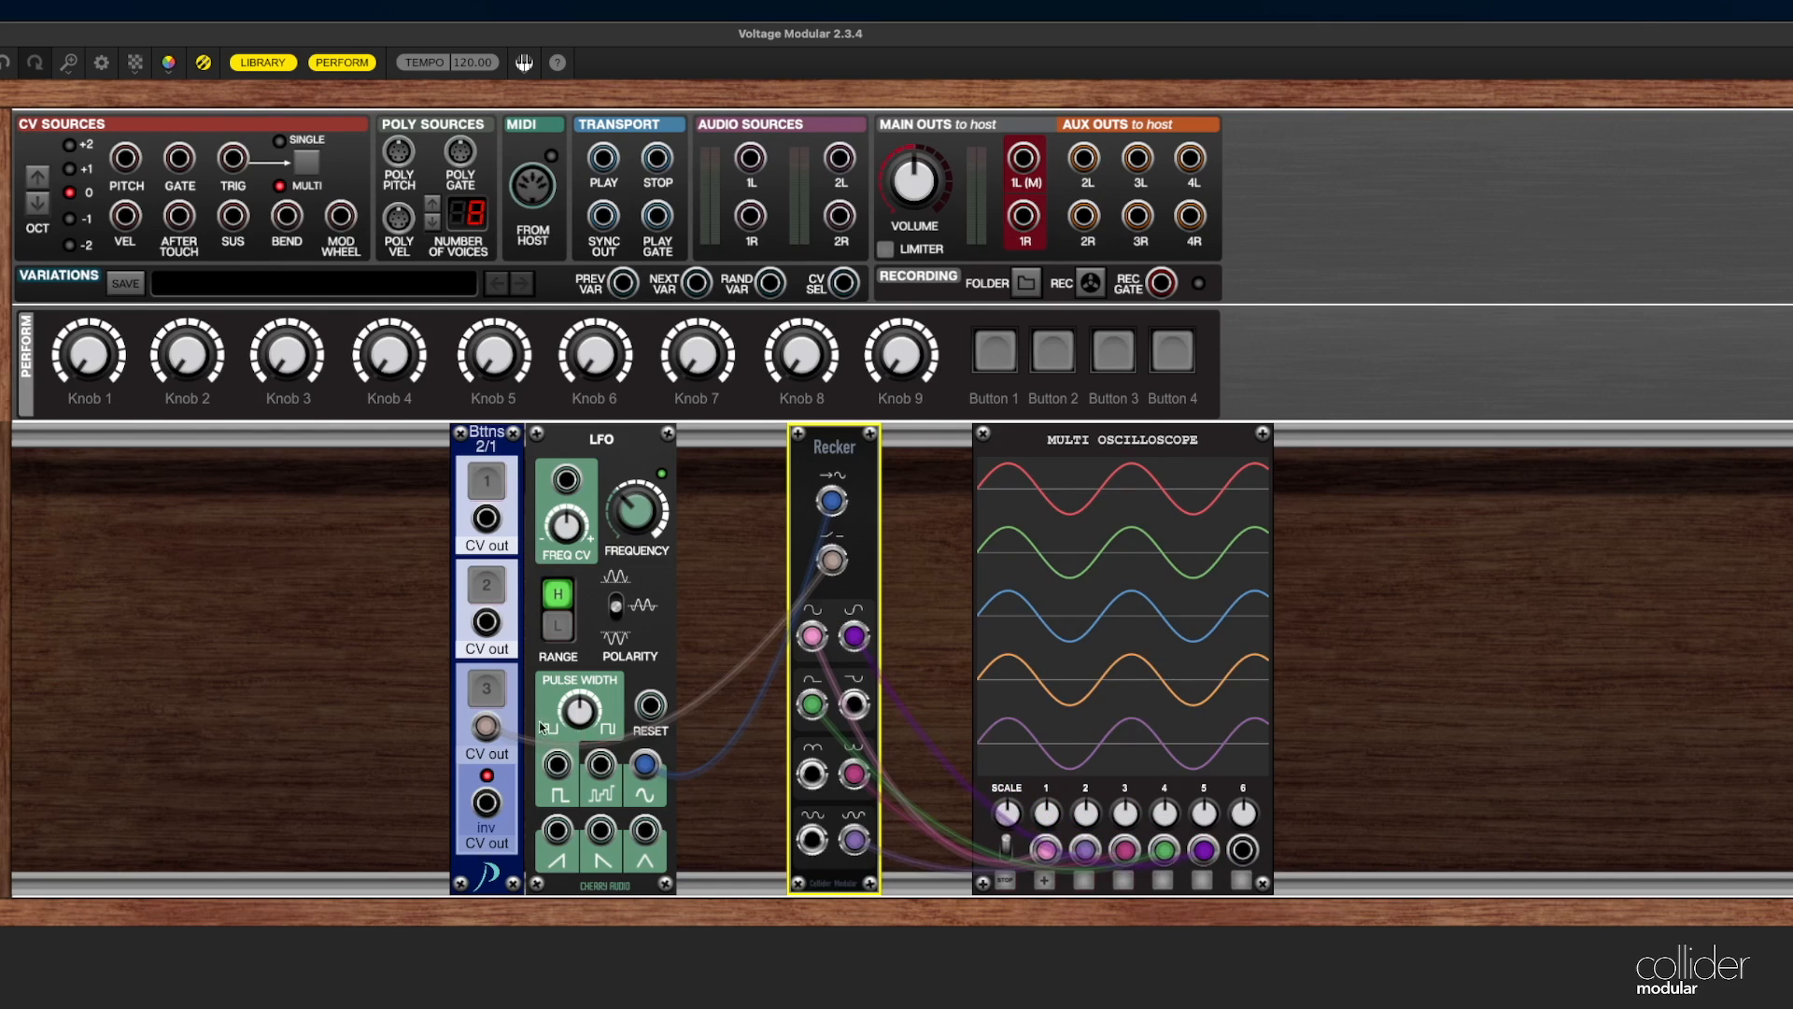
Switch button 3 on and off to compare how Recker's outputs change on all oscilloscope traces
click(484, 693)
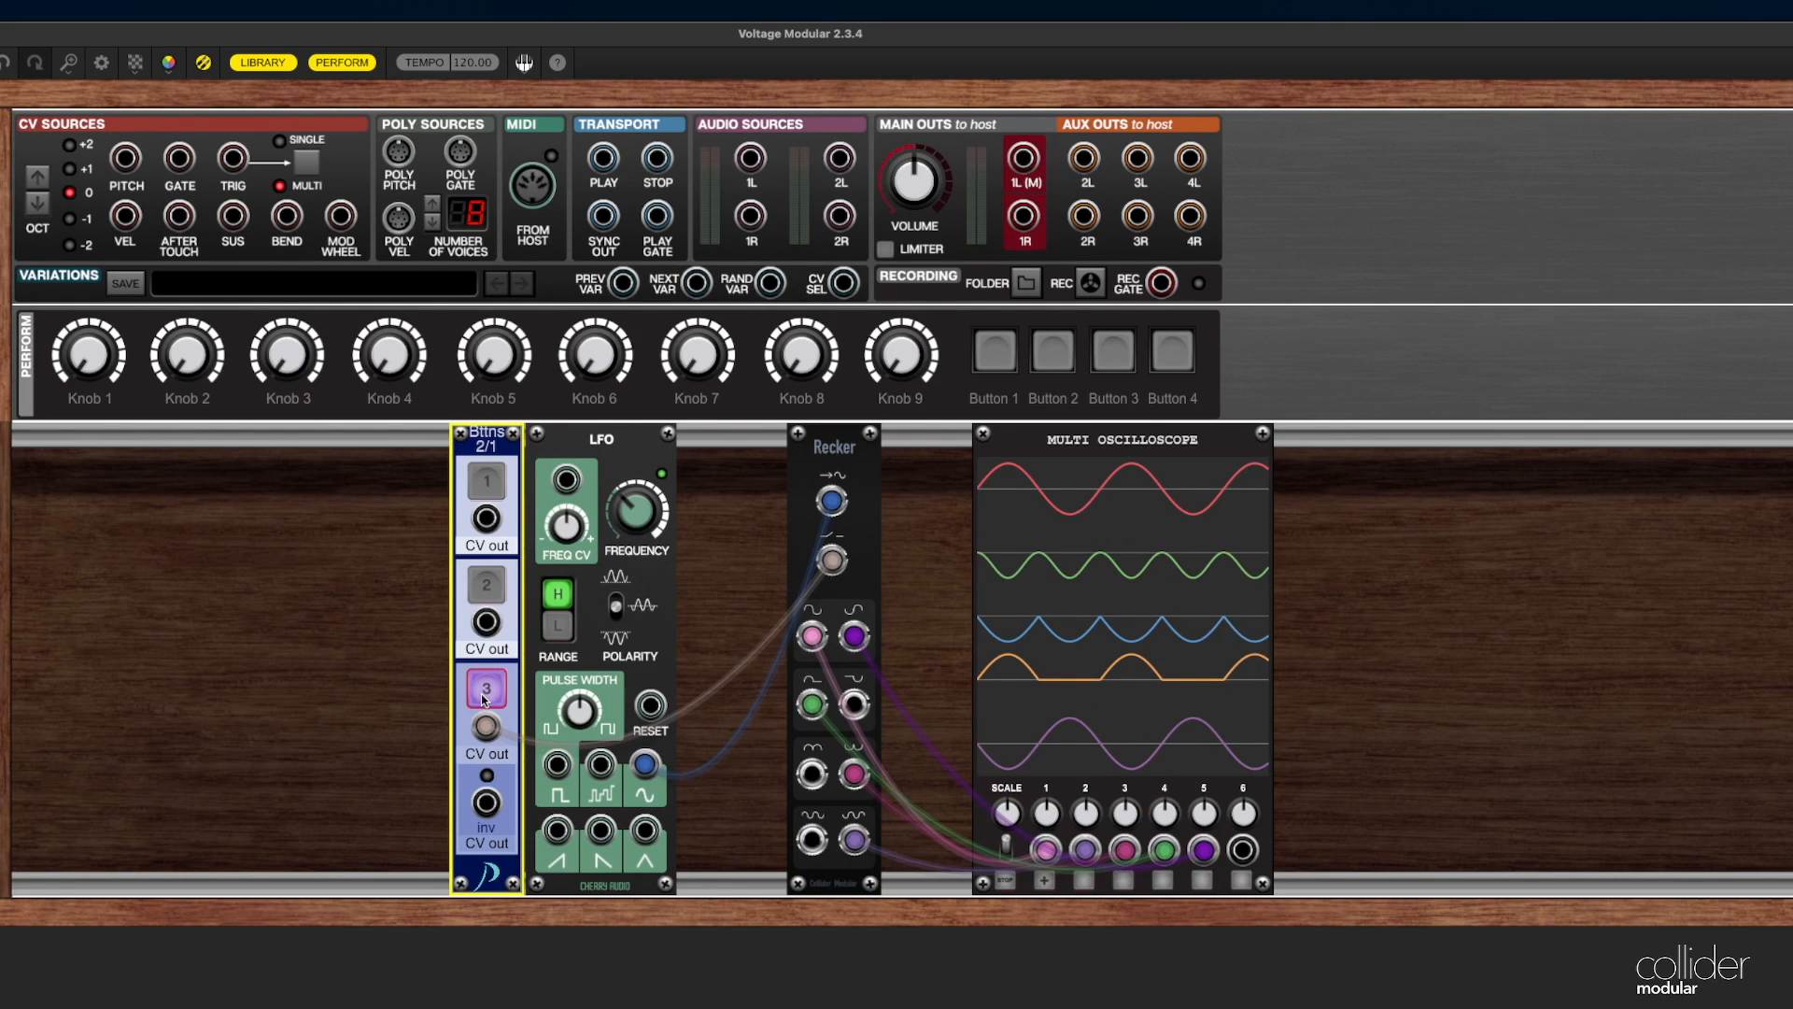
click(482, 698)
click(351, 684)
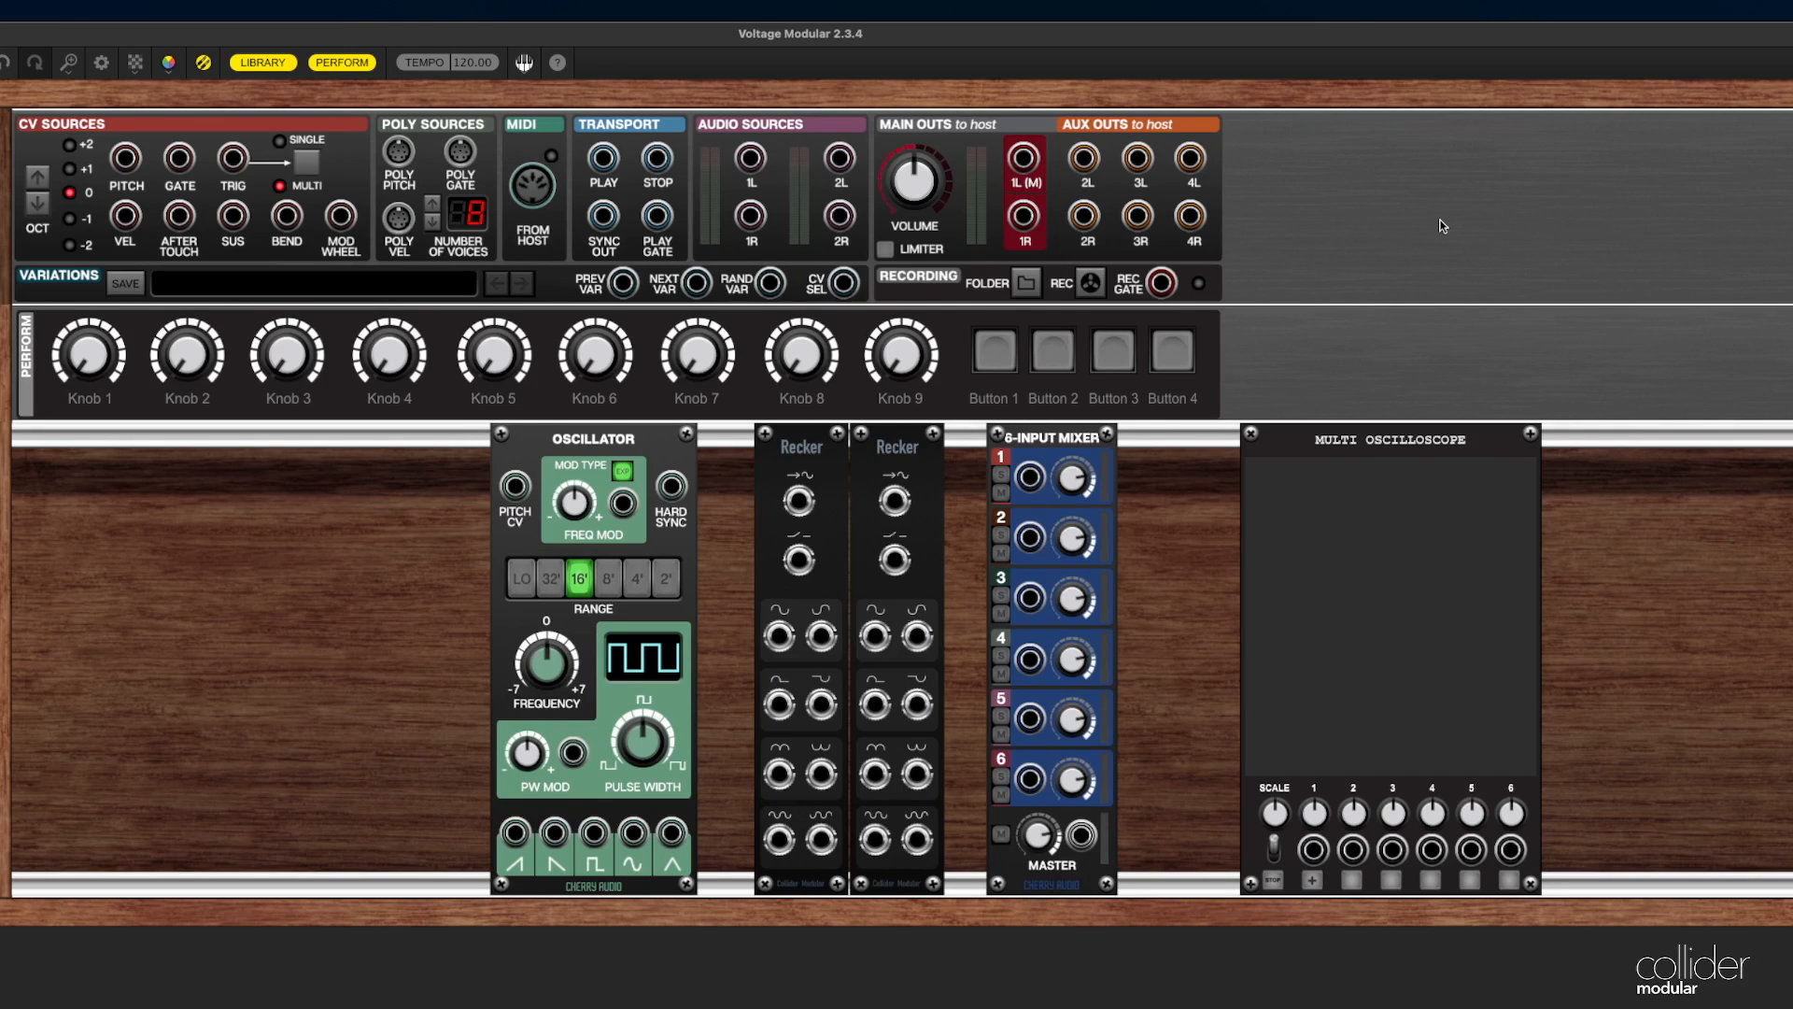
Shift the 6-Input Mixer slightly away from the Recker modules and move the Multi Oscilloscope closer to it
drag(1079, 425, 1095, 425)
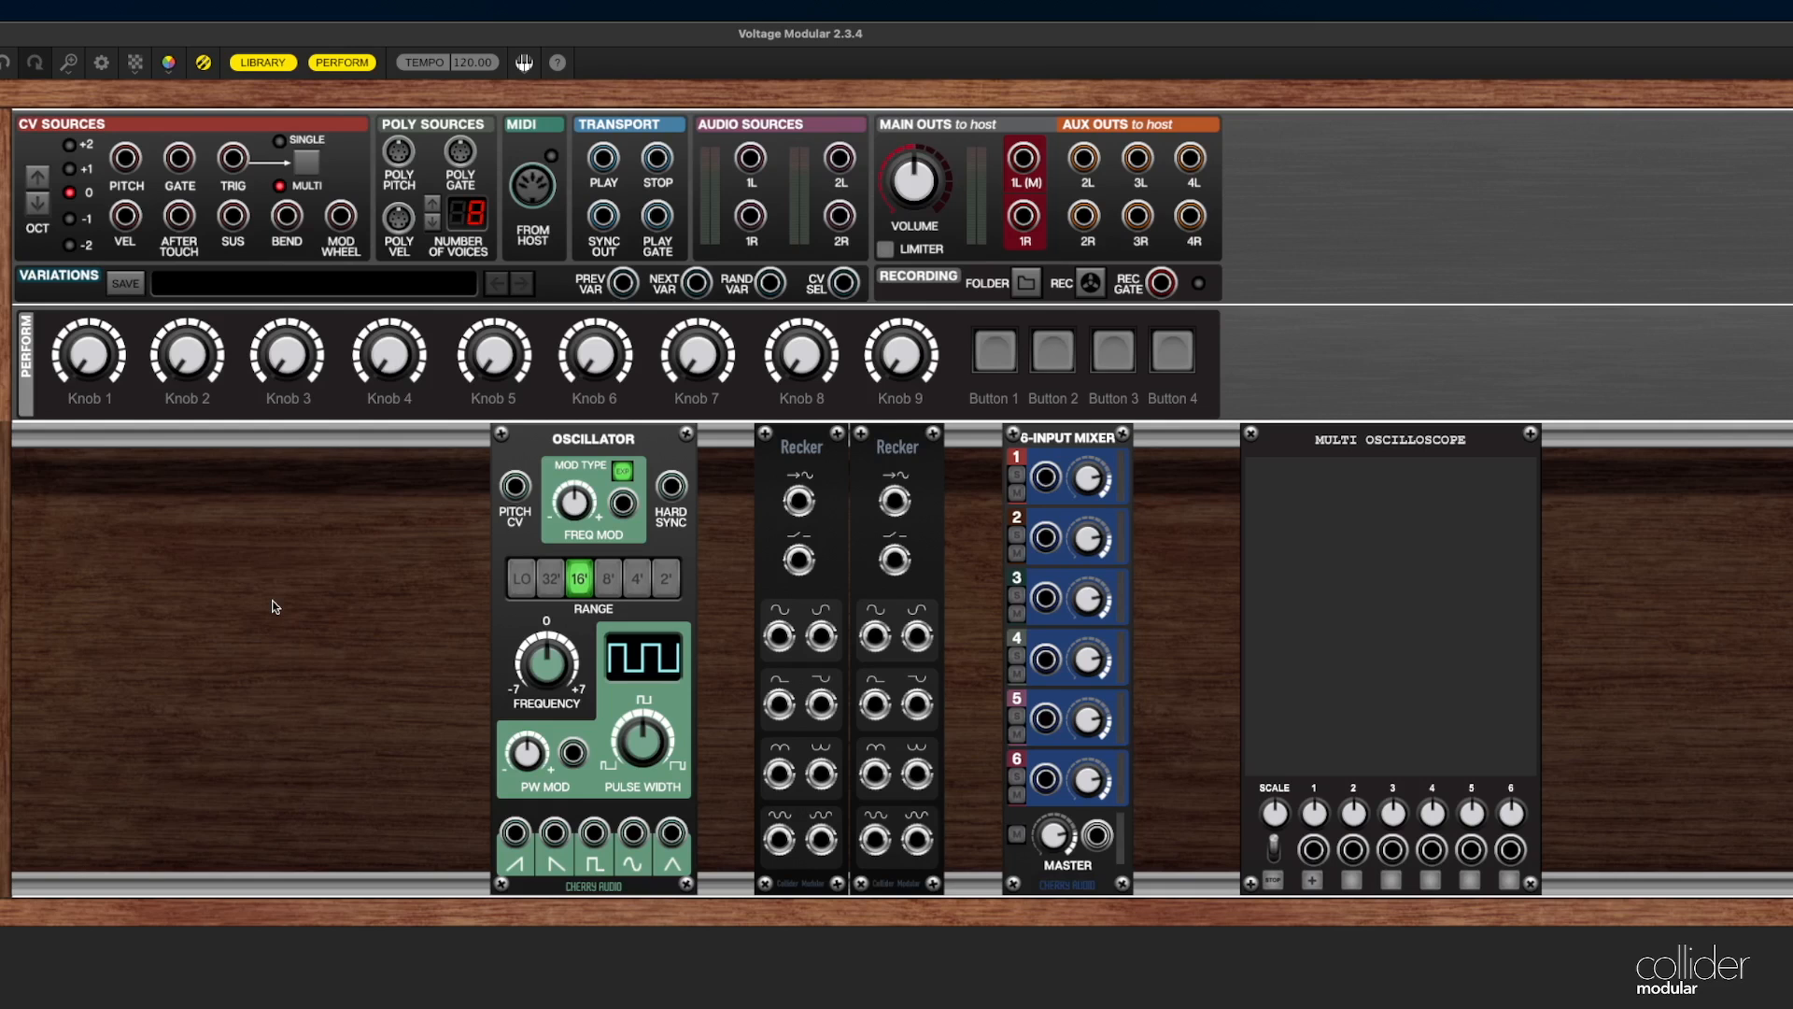
drag(1376, 446, 1354, 447)
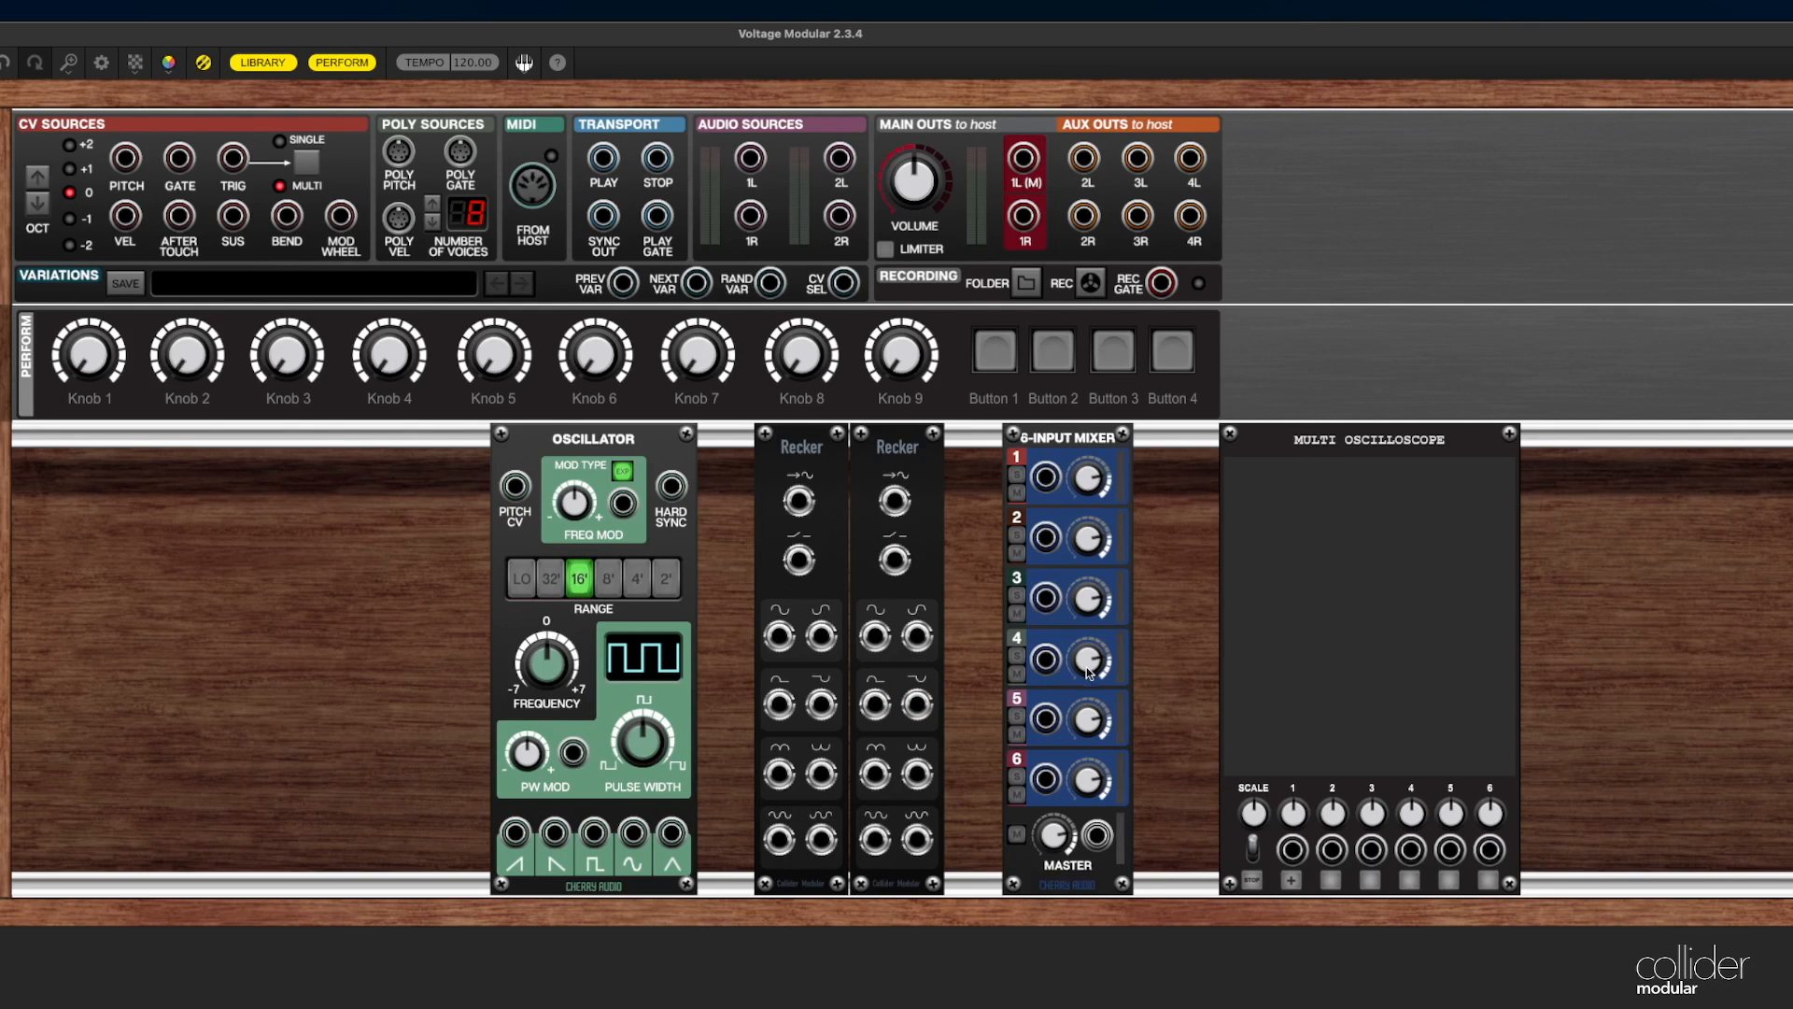
drag(1426, 436, 1422, 433)
click(1661, 590)
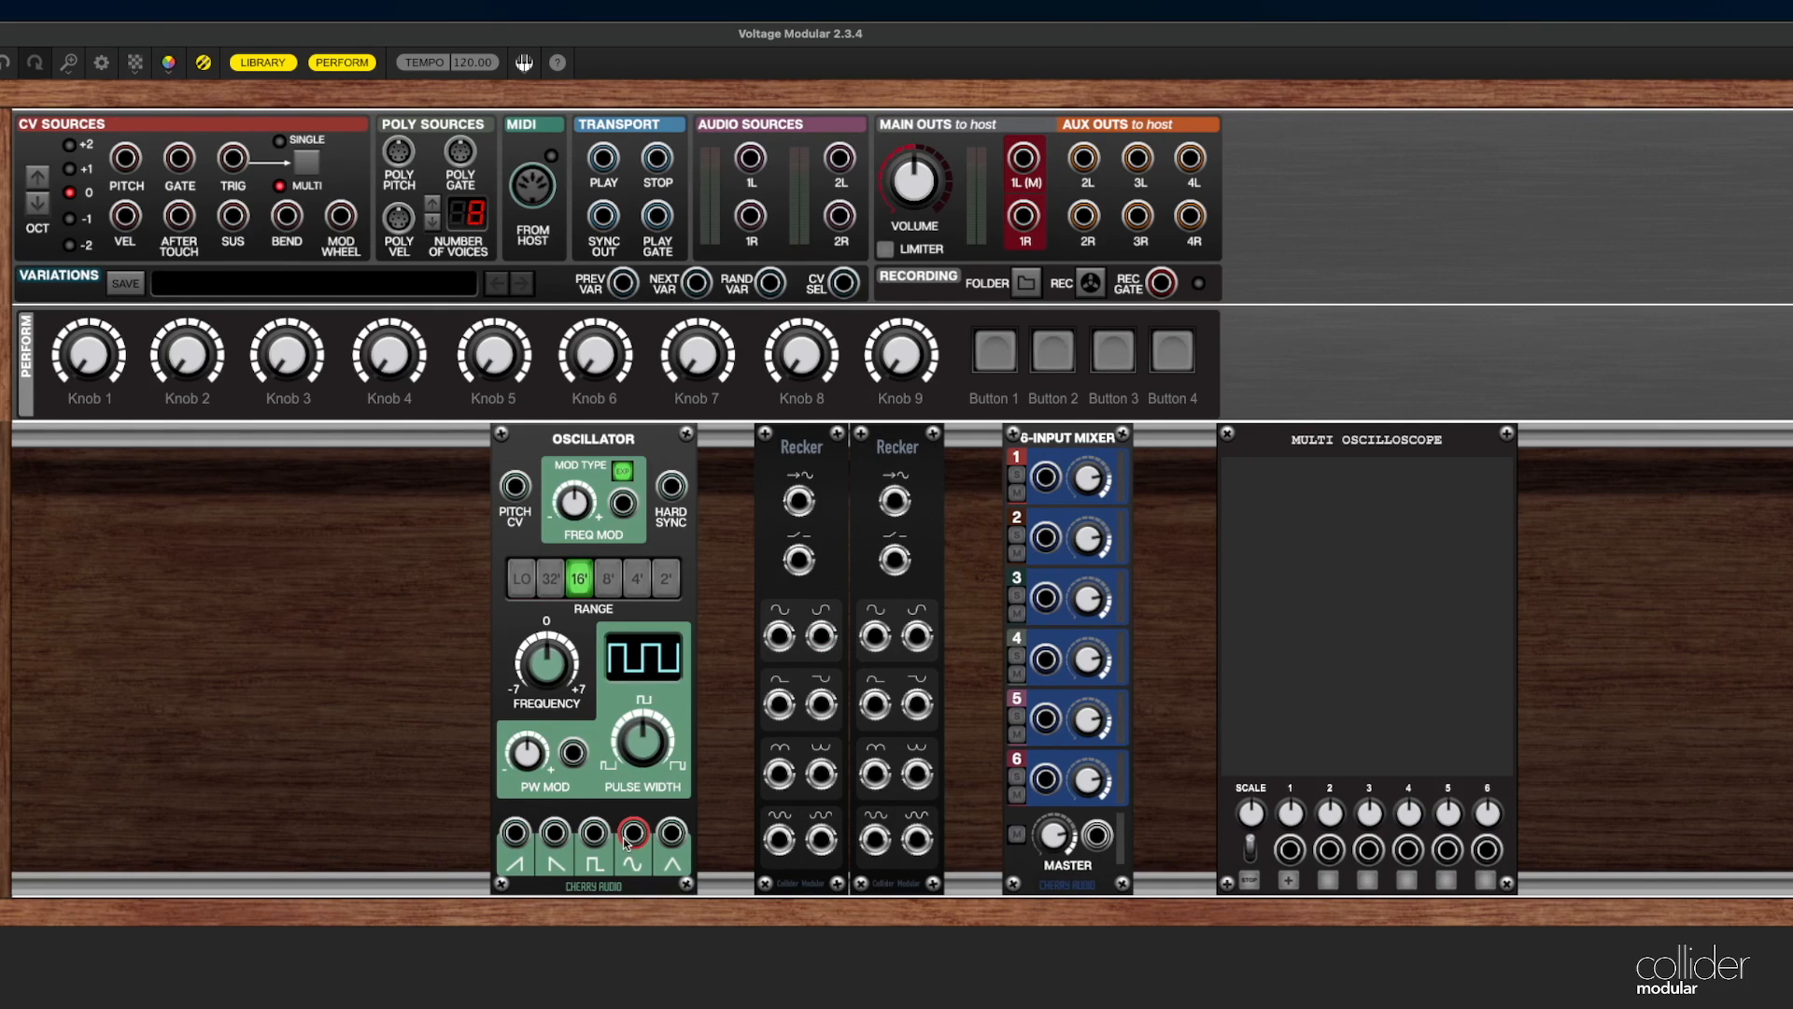
Patch the oscillator's sine through the first Recker to oscilloscope channel 1, rerouting both cables to the second Recker's negative half-wave output
drag(635, 833, 798, 502)
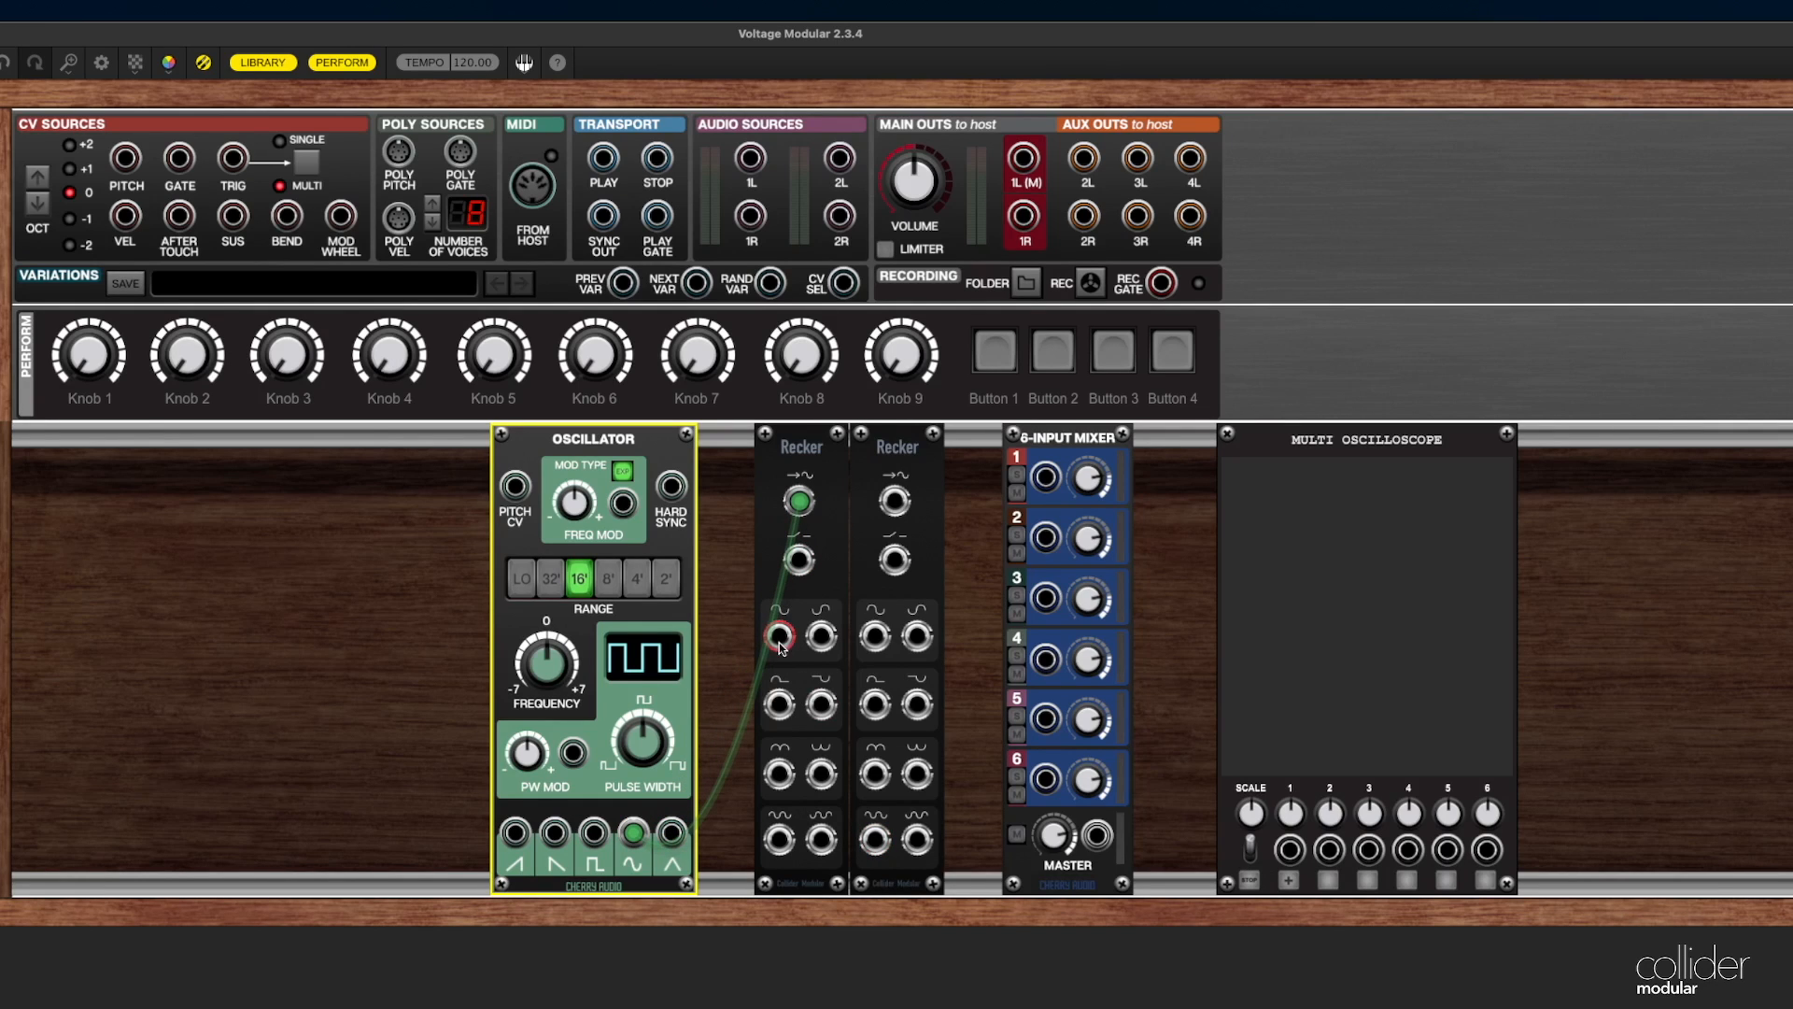
drag(780, 640, 1290, 849)
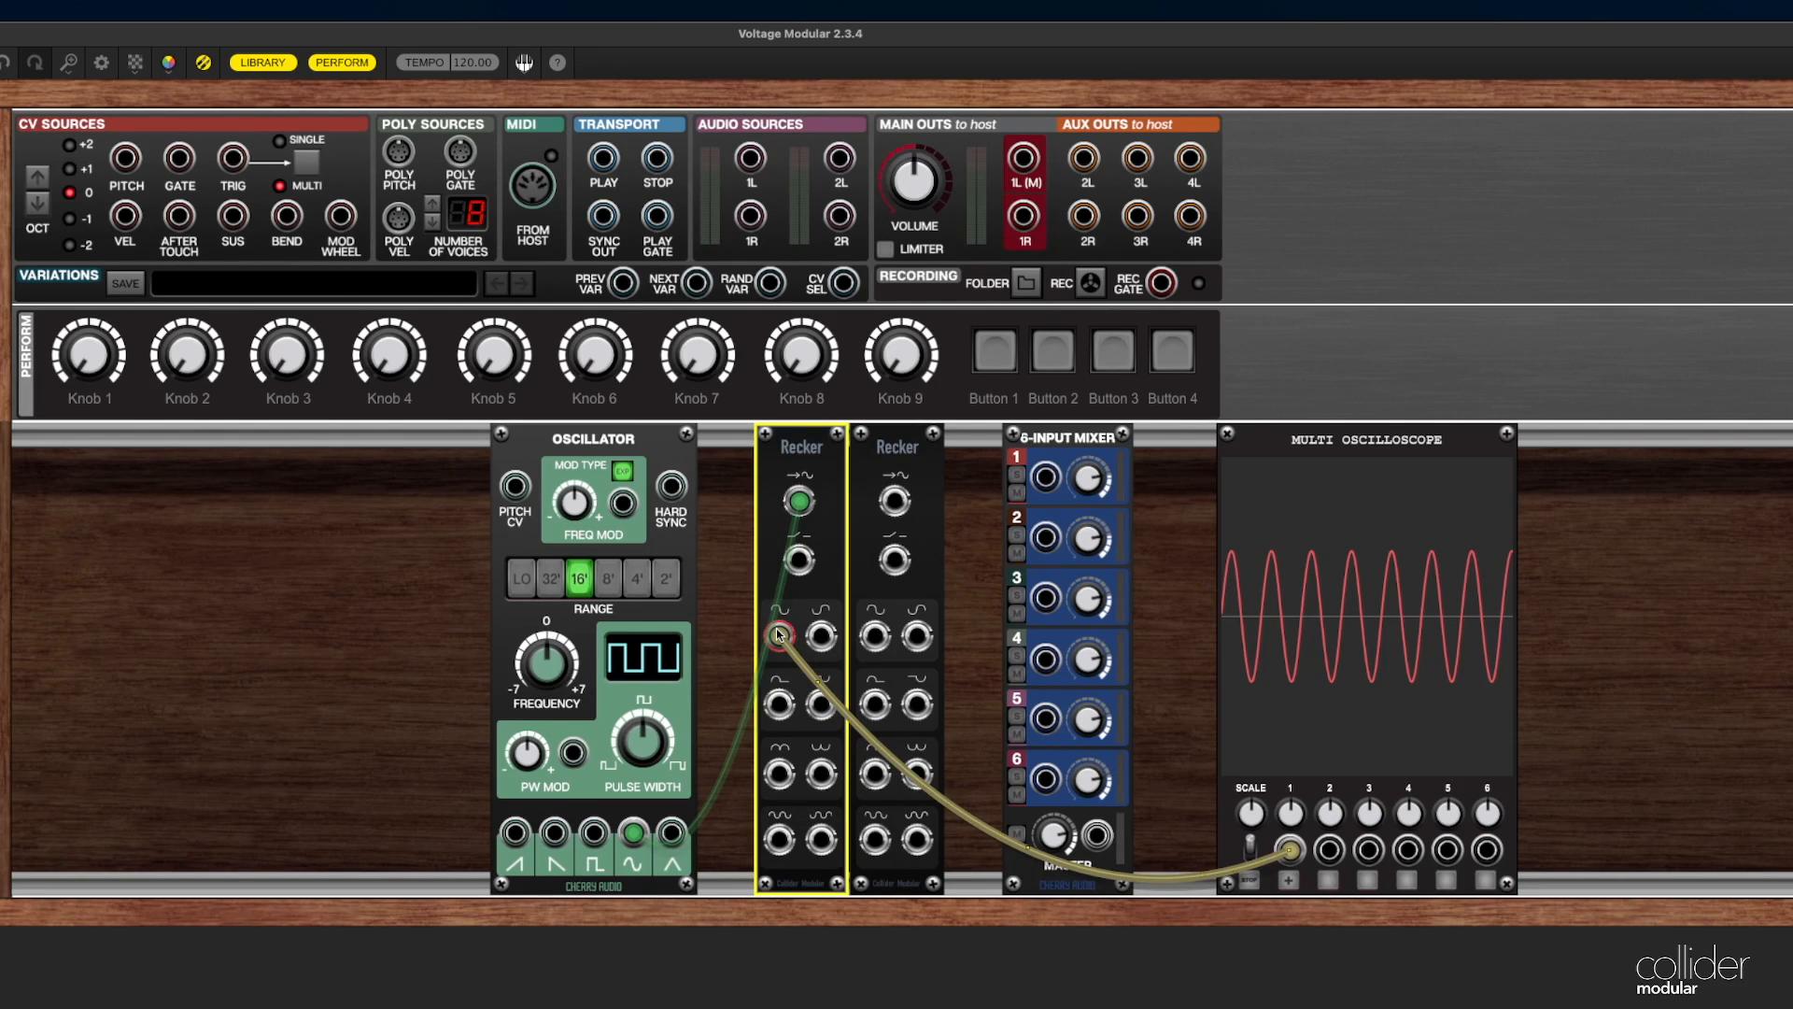
drag(778, 636, 780, 706)
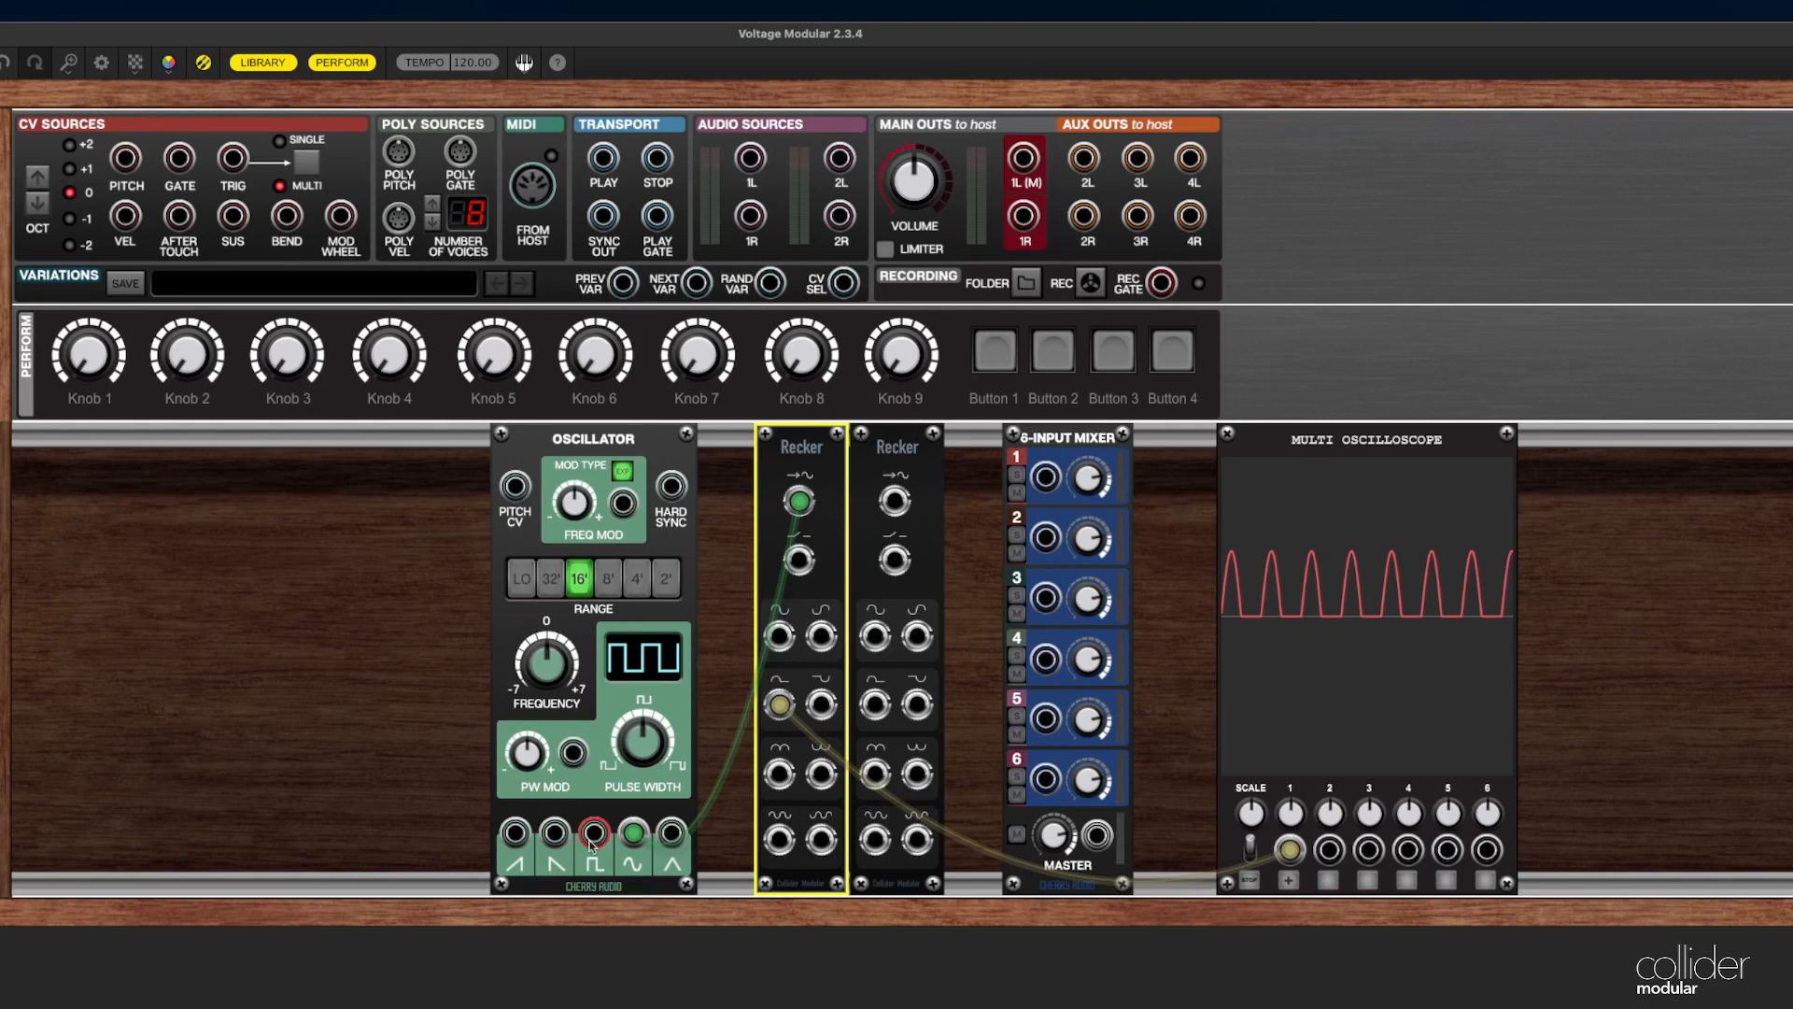
drag(798, 502, 895, 502)
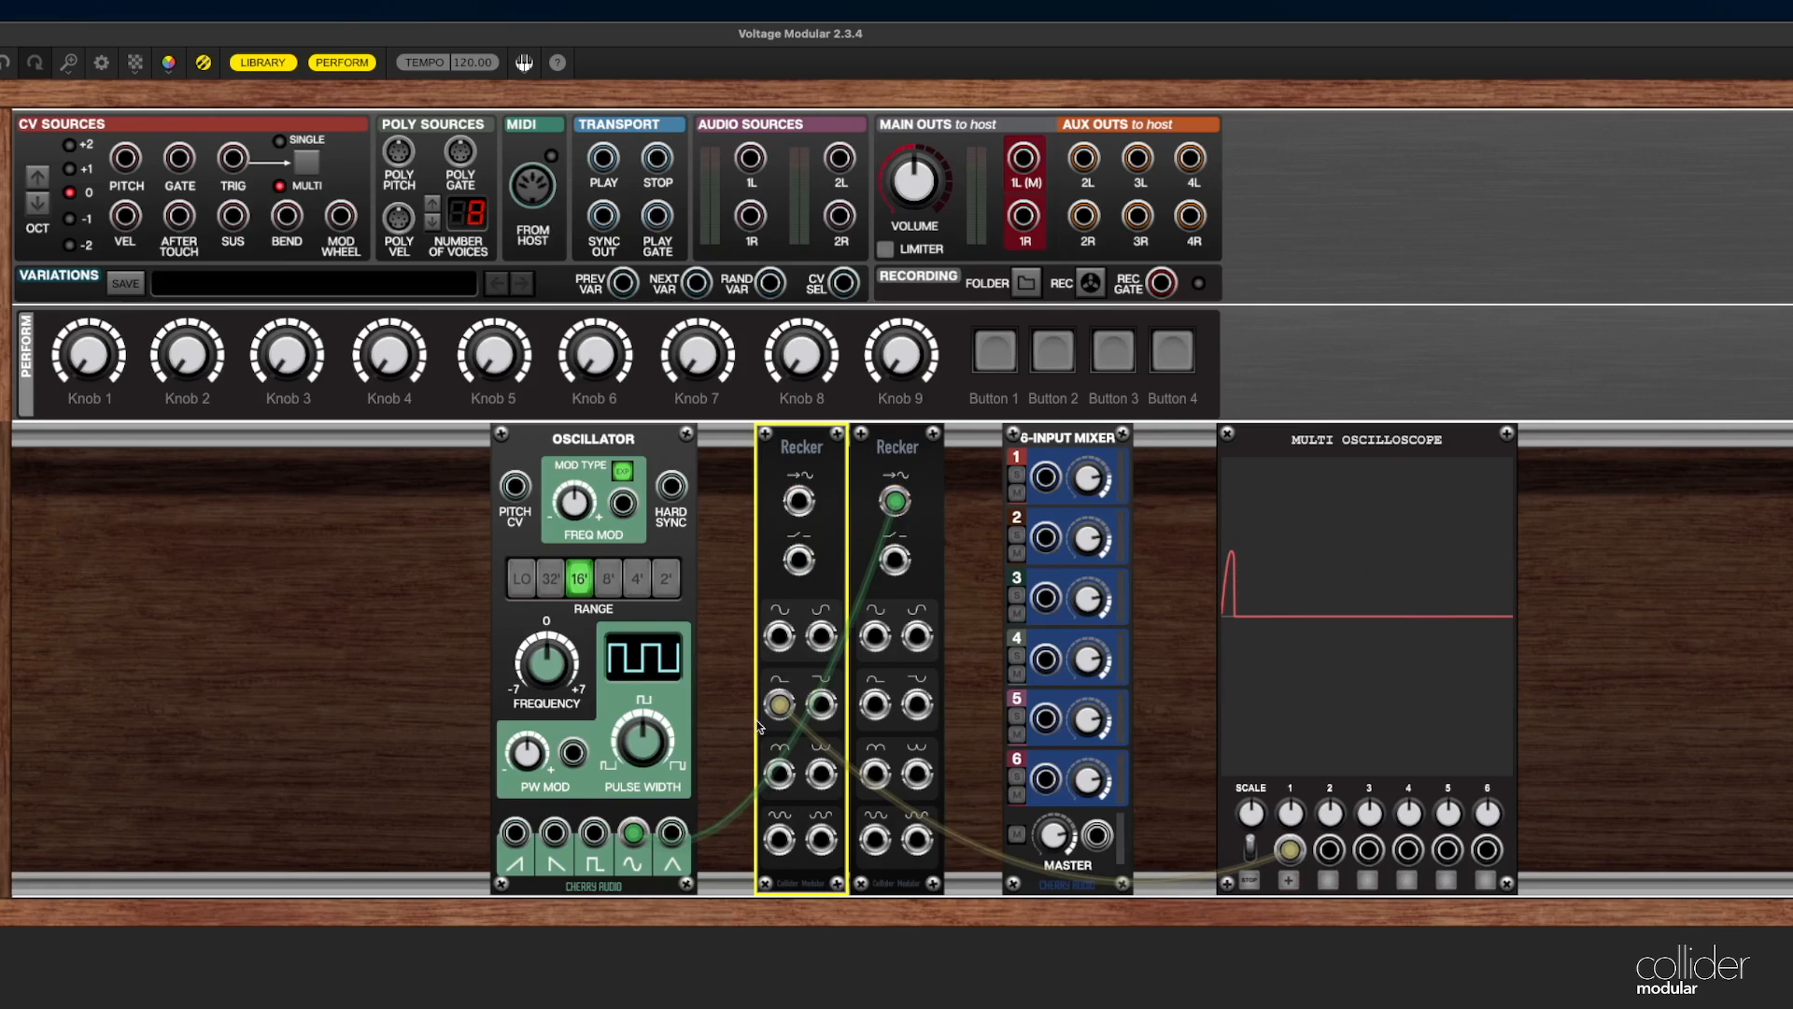
drag(780, 706, 917, 705)
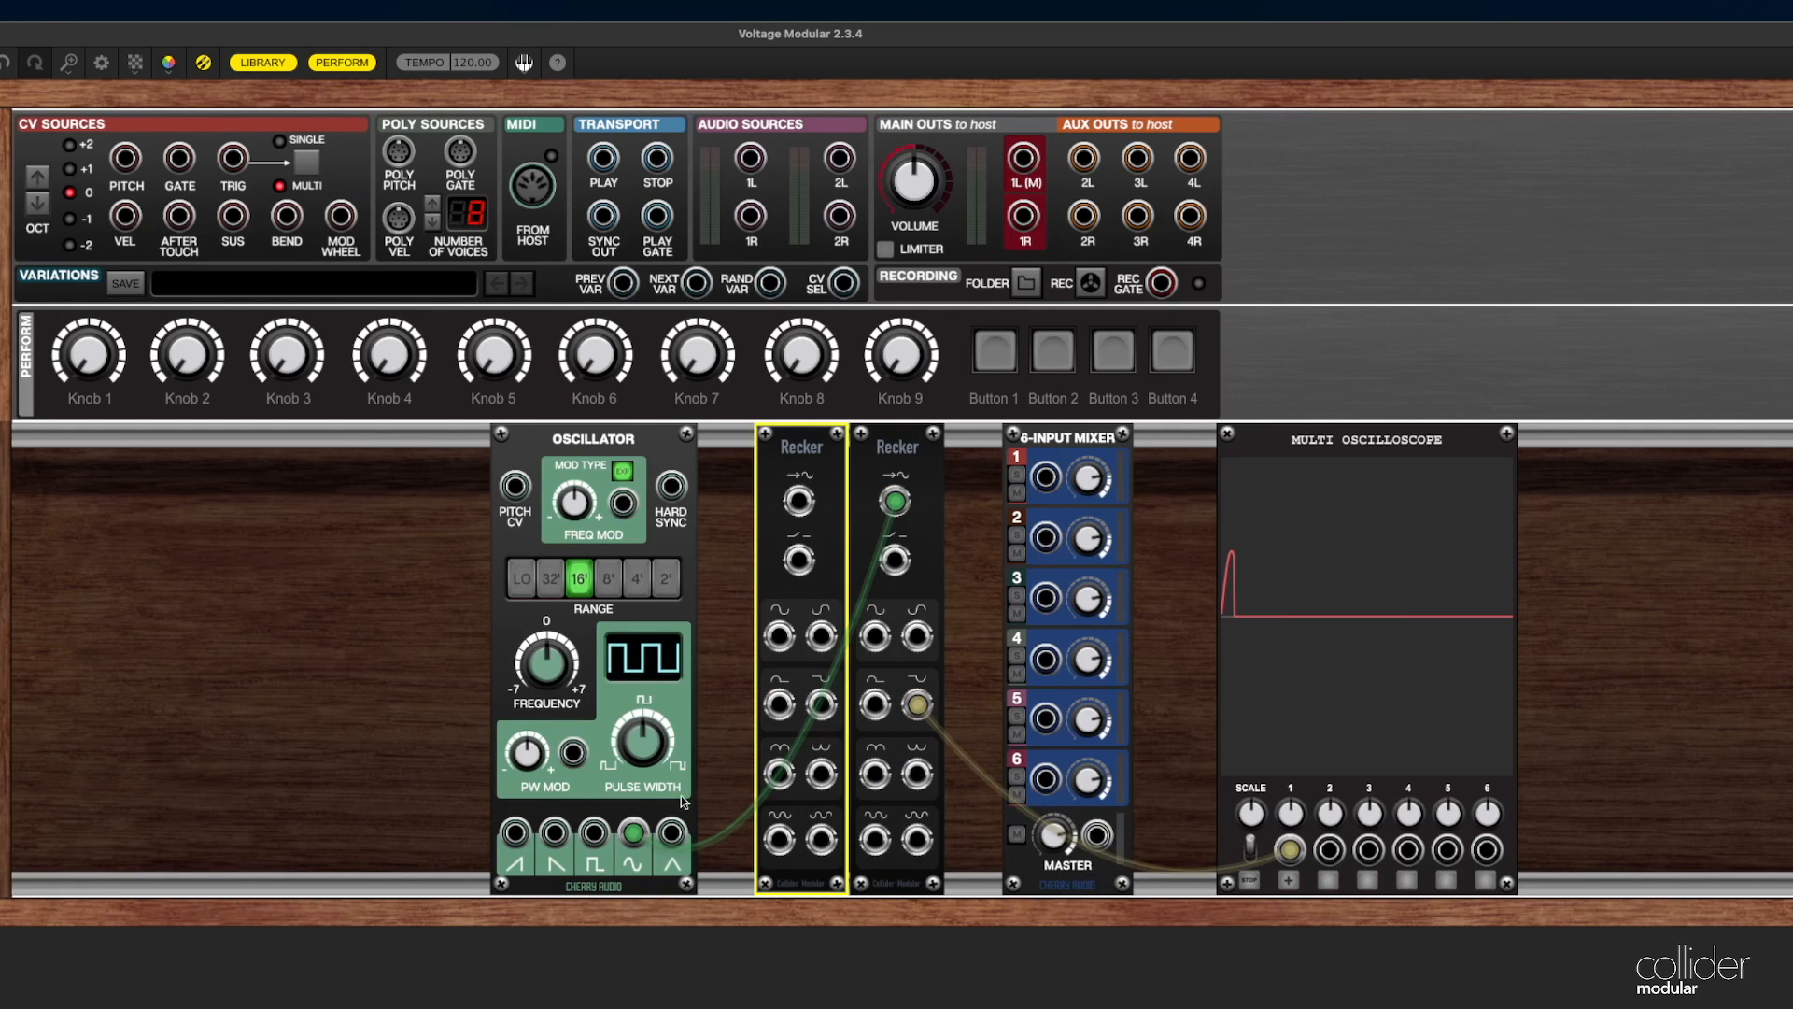
Patch the oscillator's falling sawtooth through the first Recker's positive half-wave output to oscilloscope channel 2, and change channel 1's trigger setting
drag(555, 833, 799, 502)
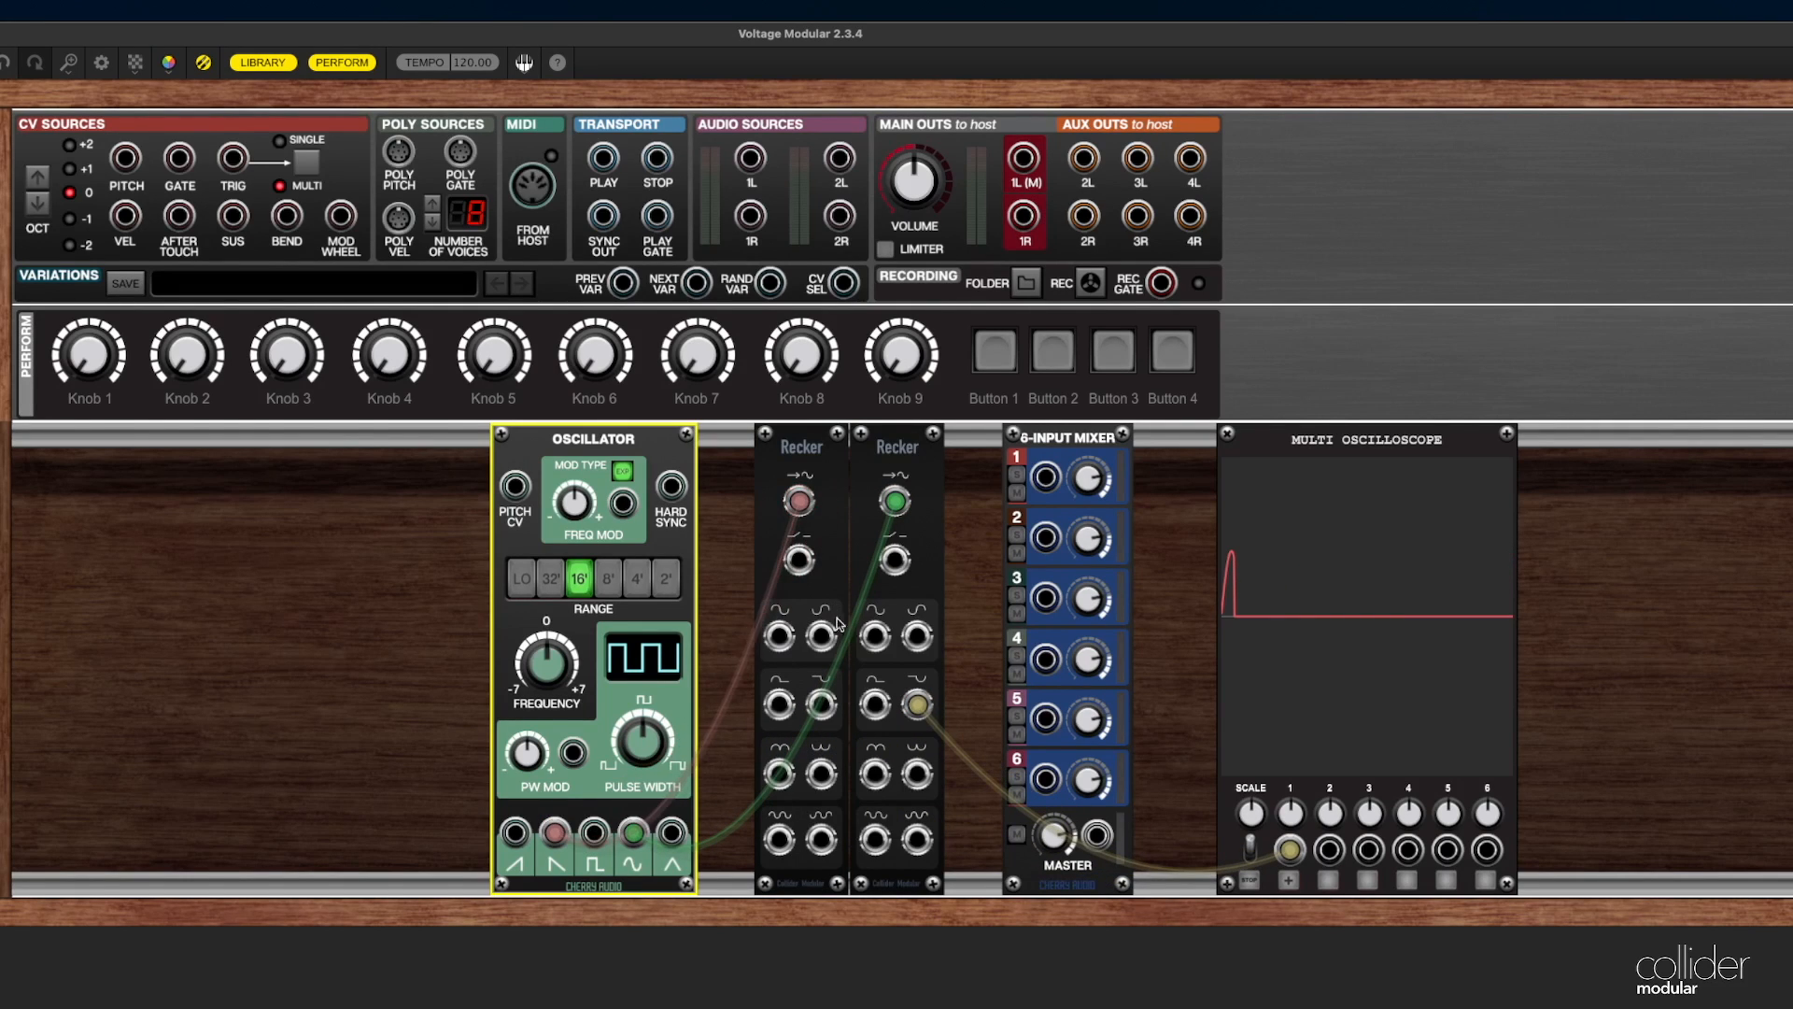
drag(780, 706, 1329, 850)
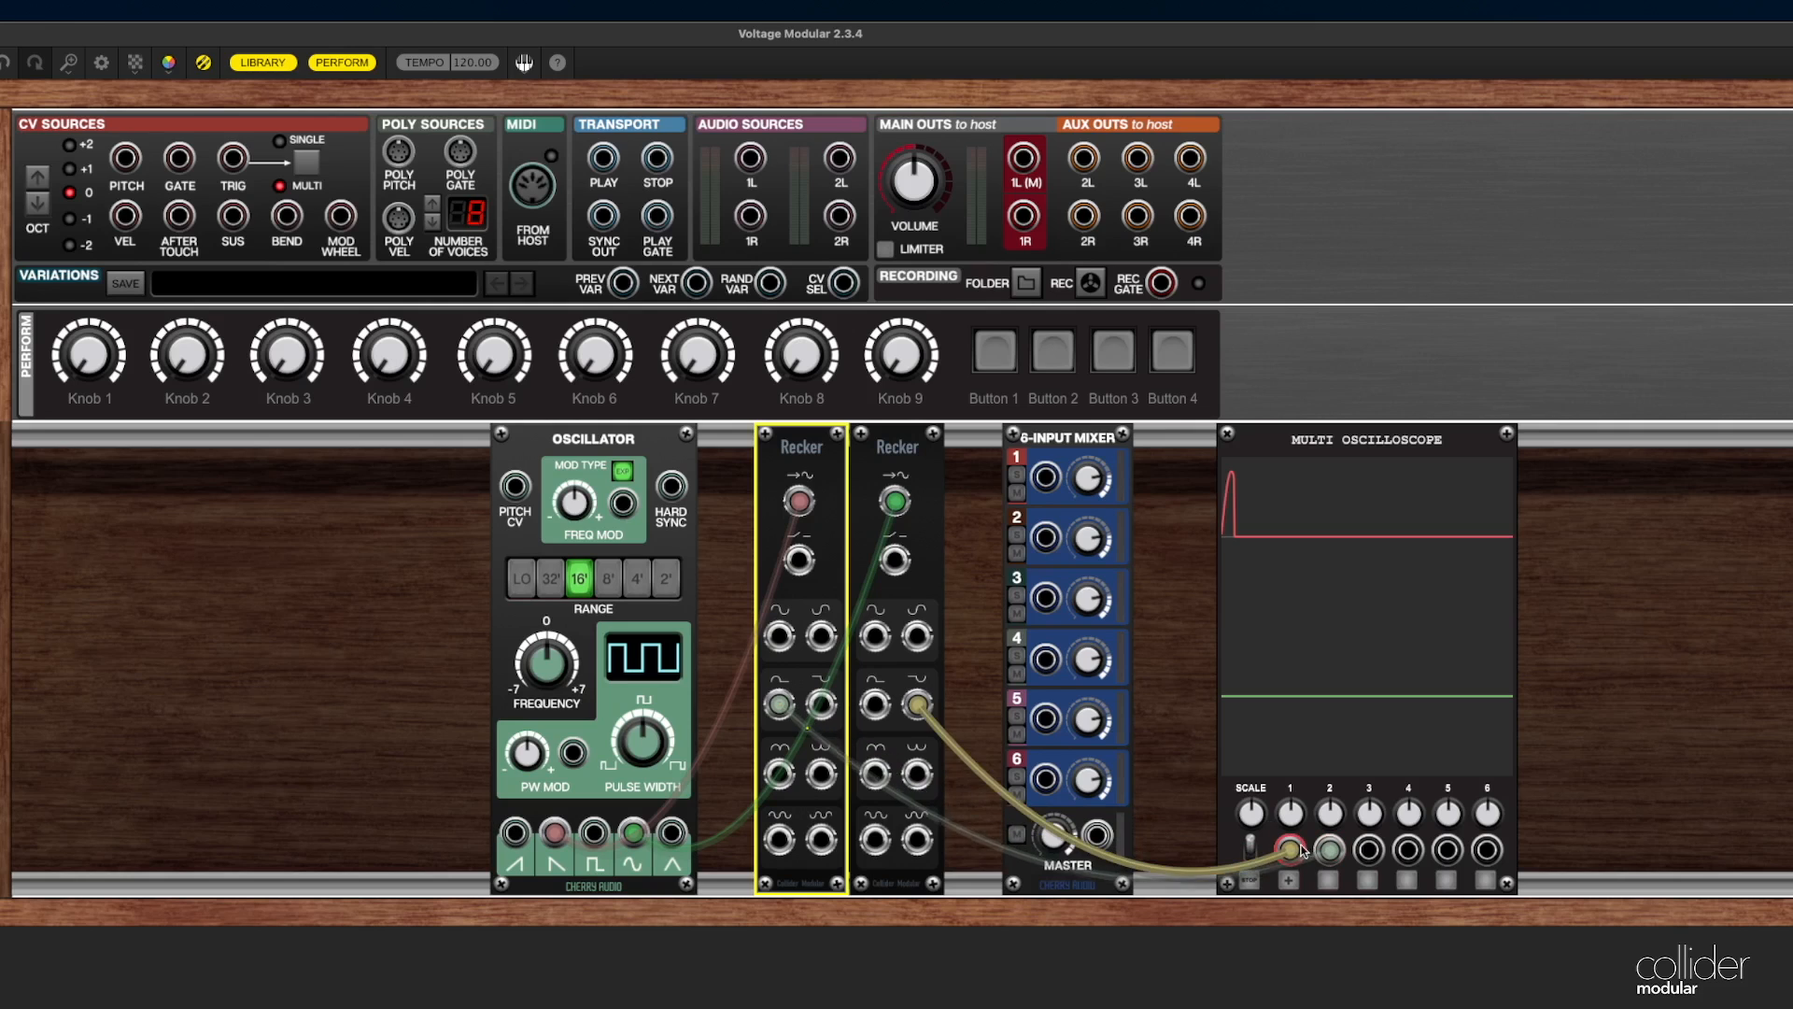
click(1293, 882)
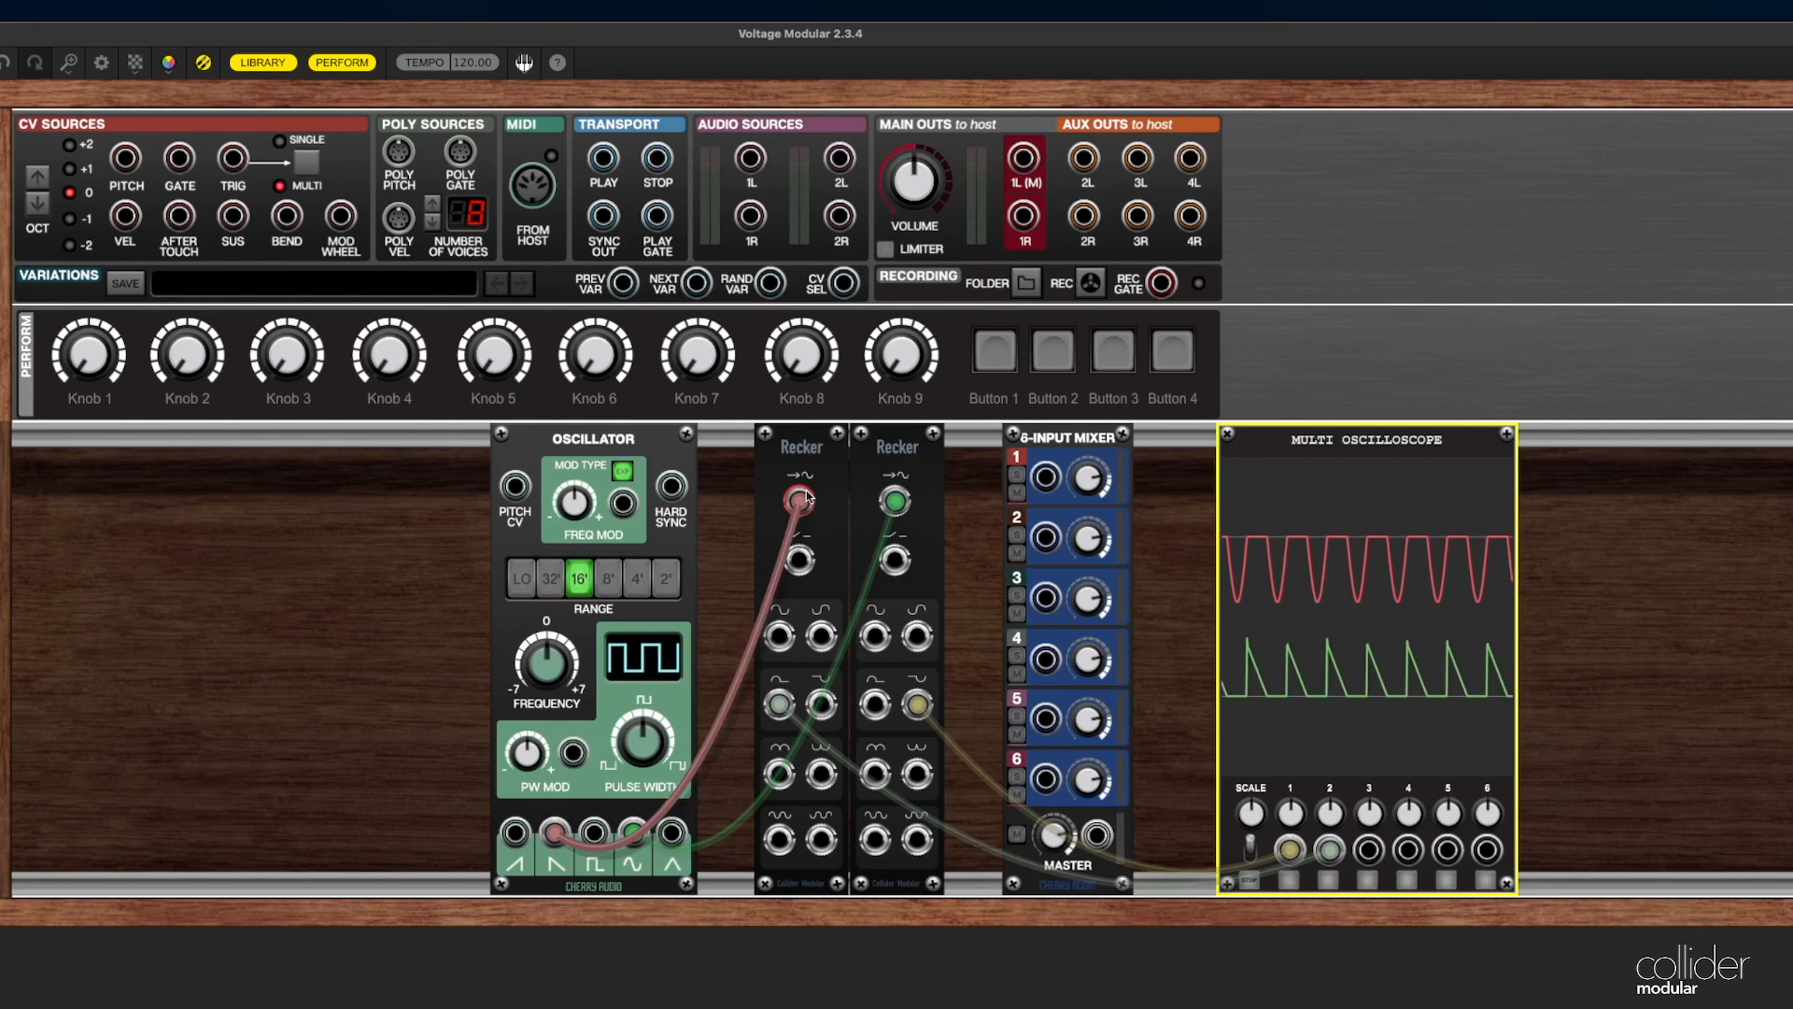
Add a label reading POS to the first Recker module
right_click(803, 449)
click(763, 468)
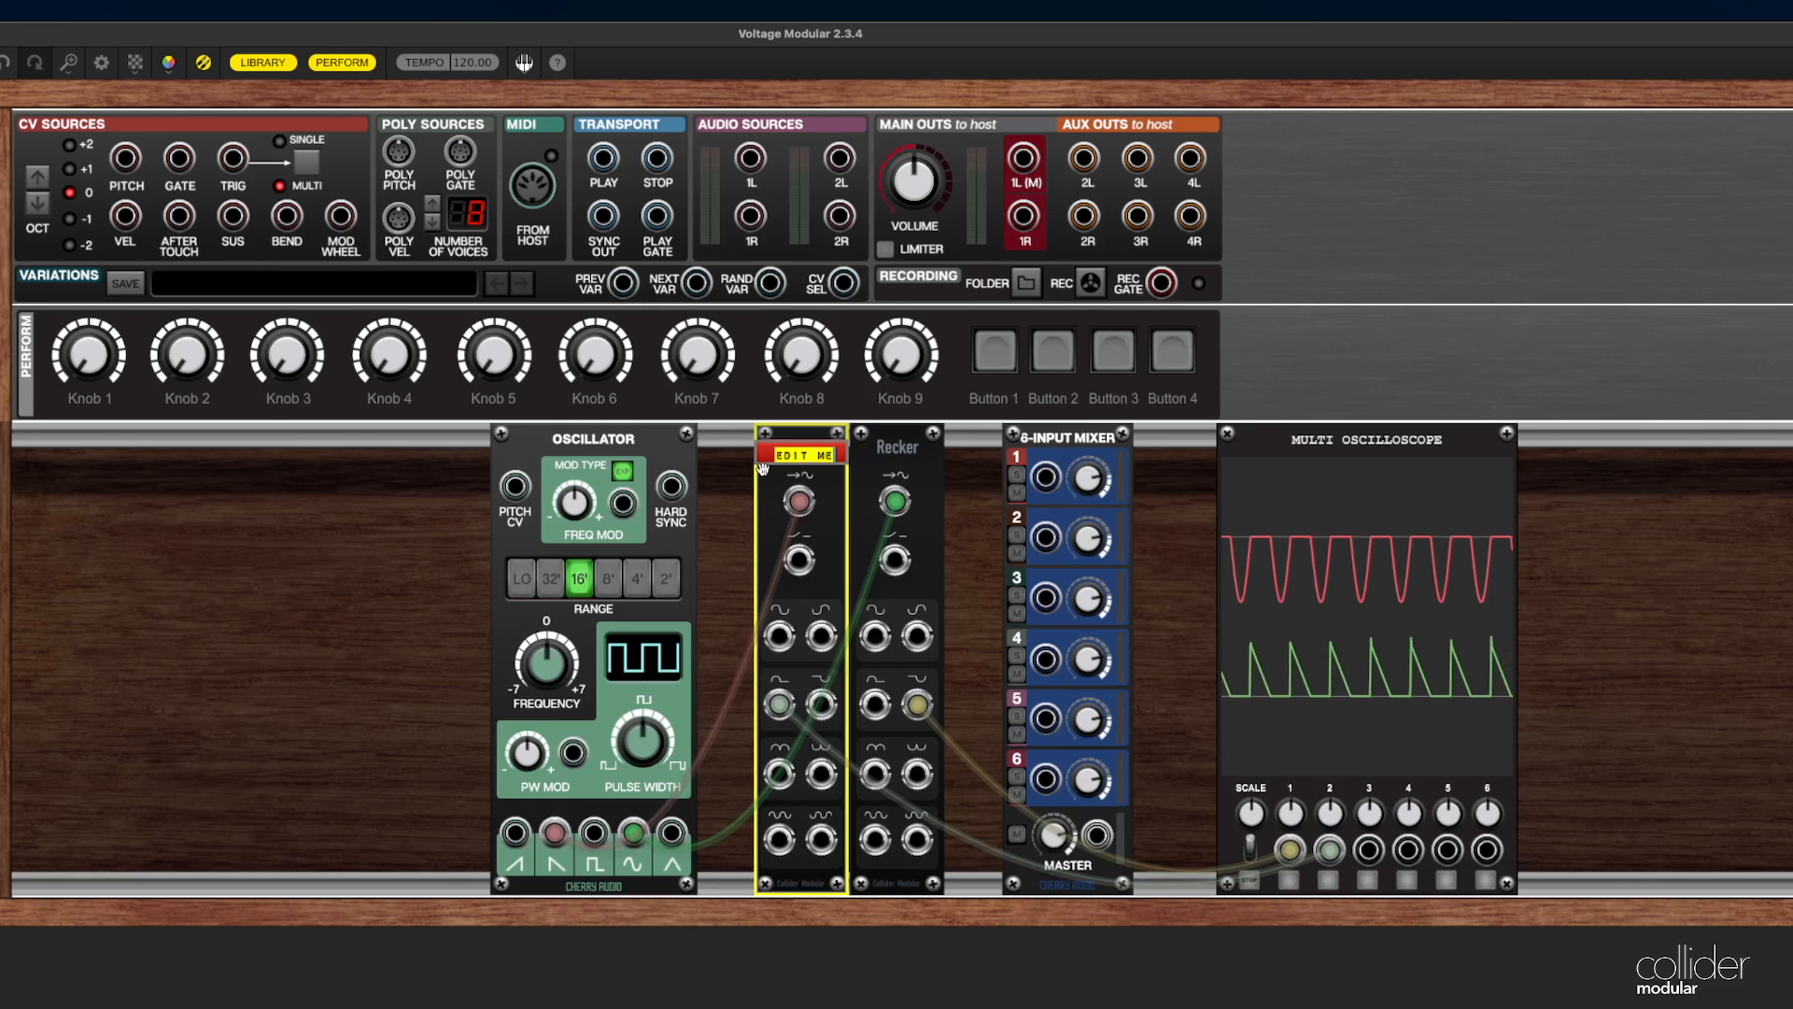
text(POS)
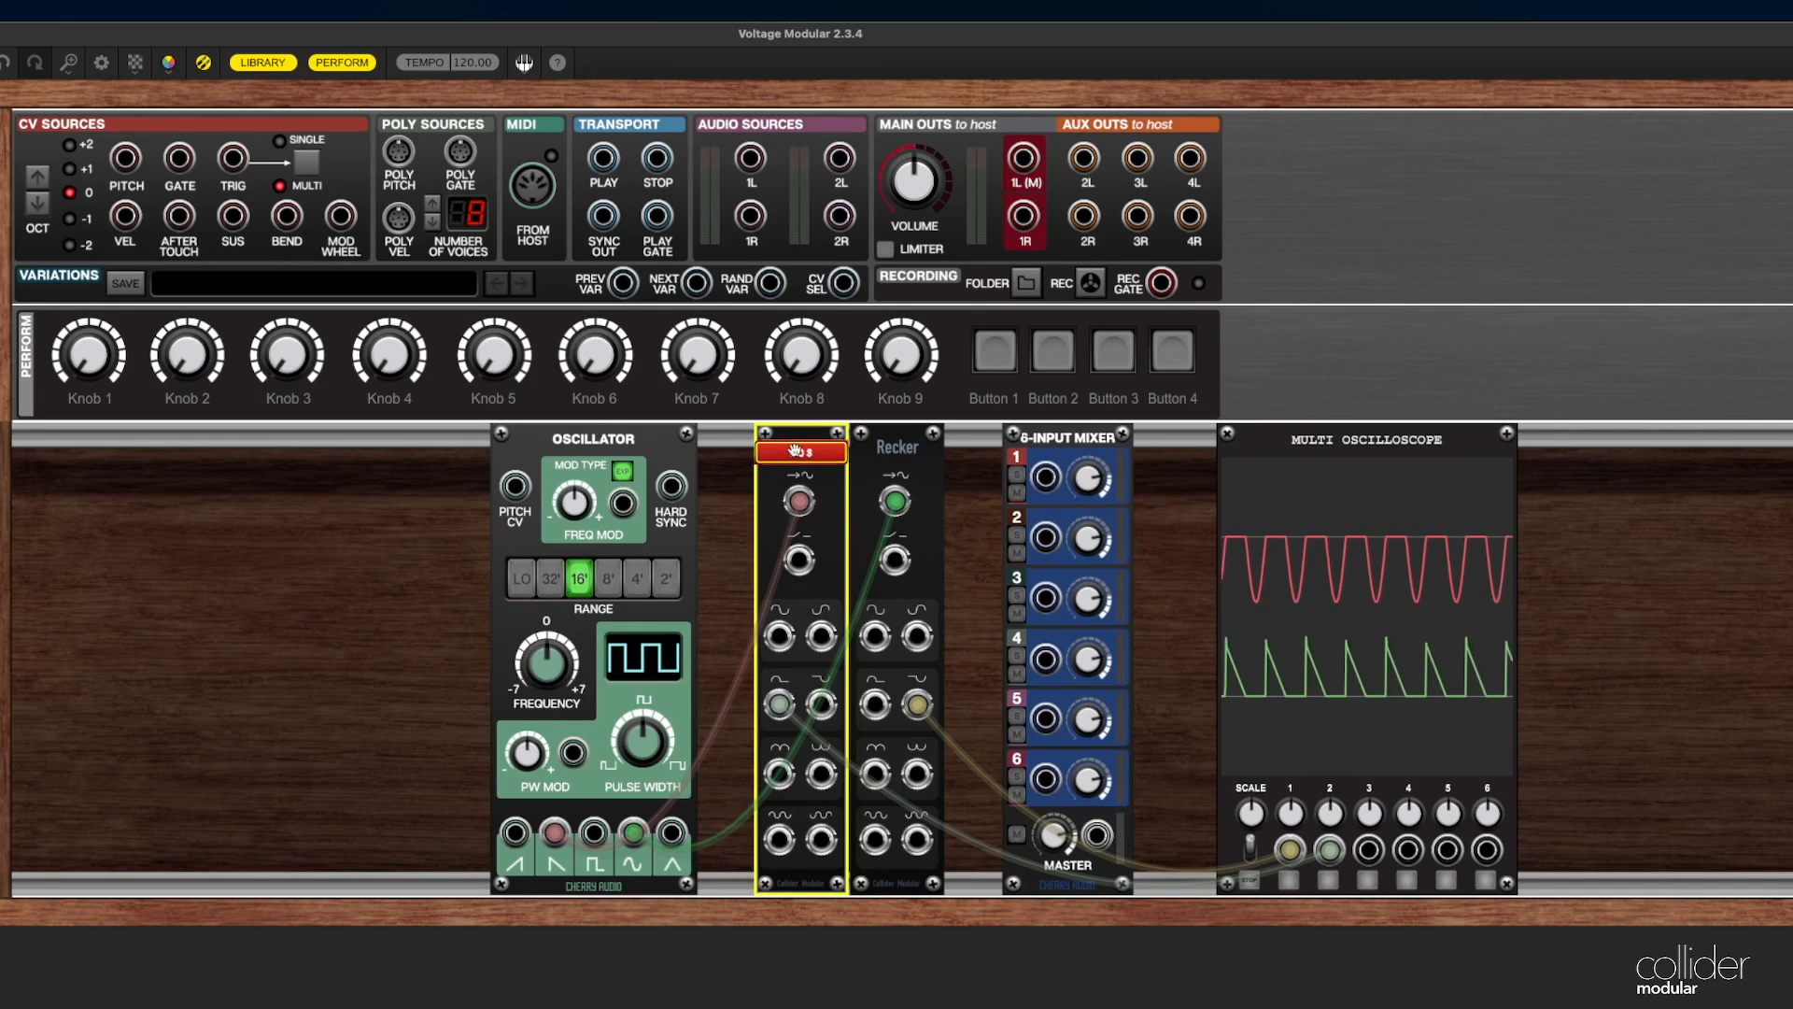
key(Return)
Label the second Recker module NEG and line the label up with the POS label on the first one
right_click(889, 452)
click(844, 472)
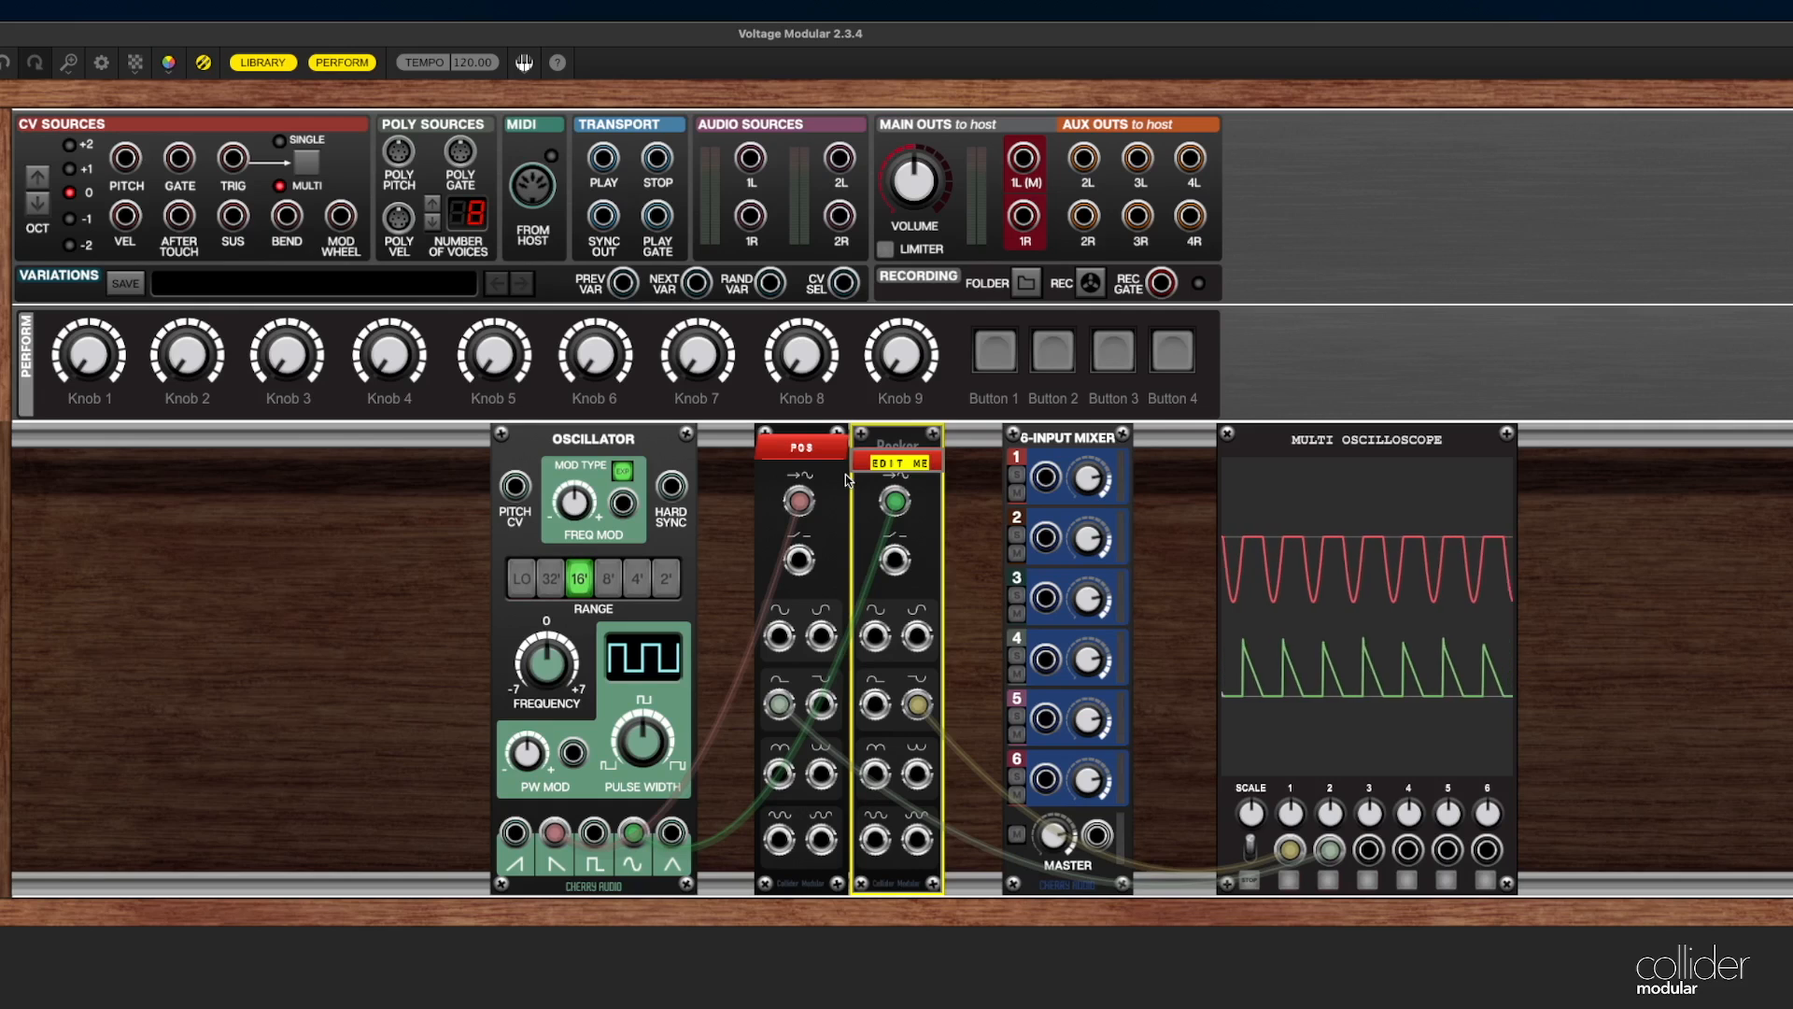
text(NEG)
key(Return)
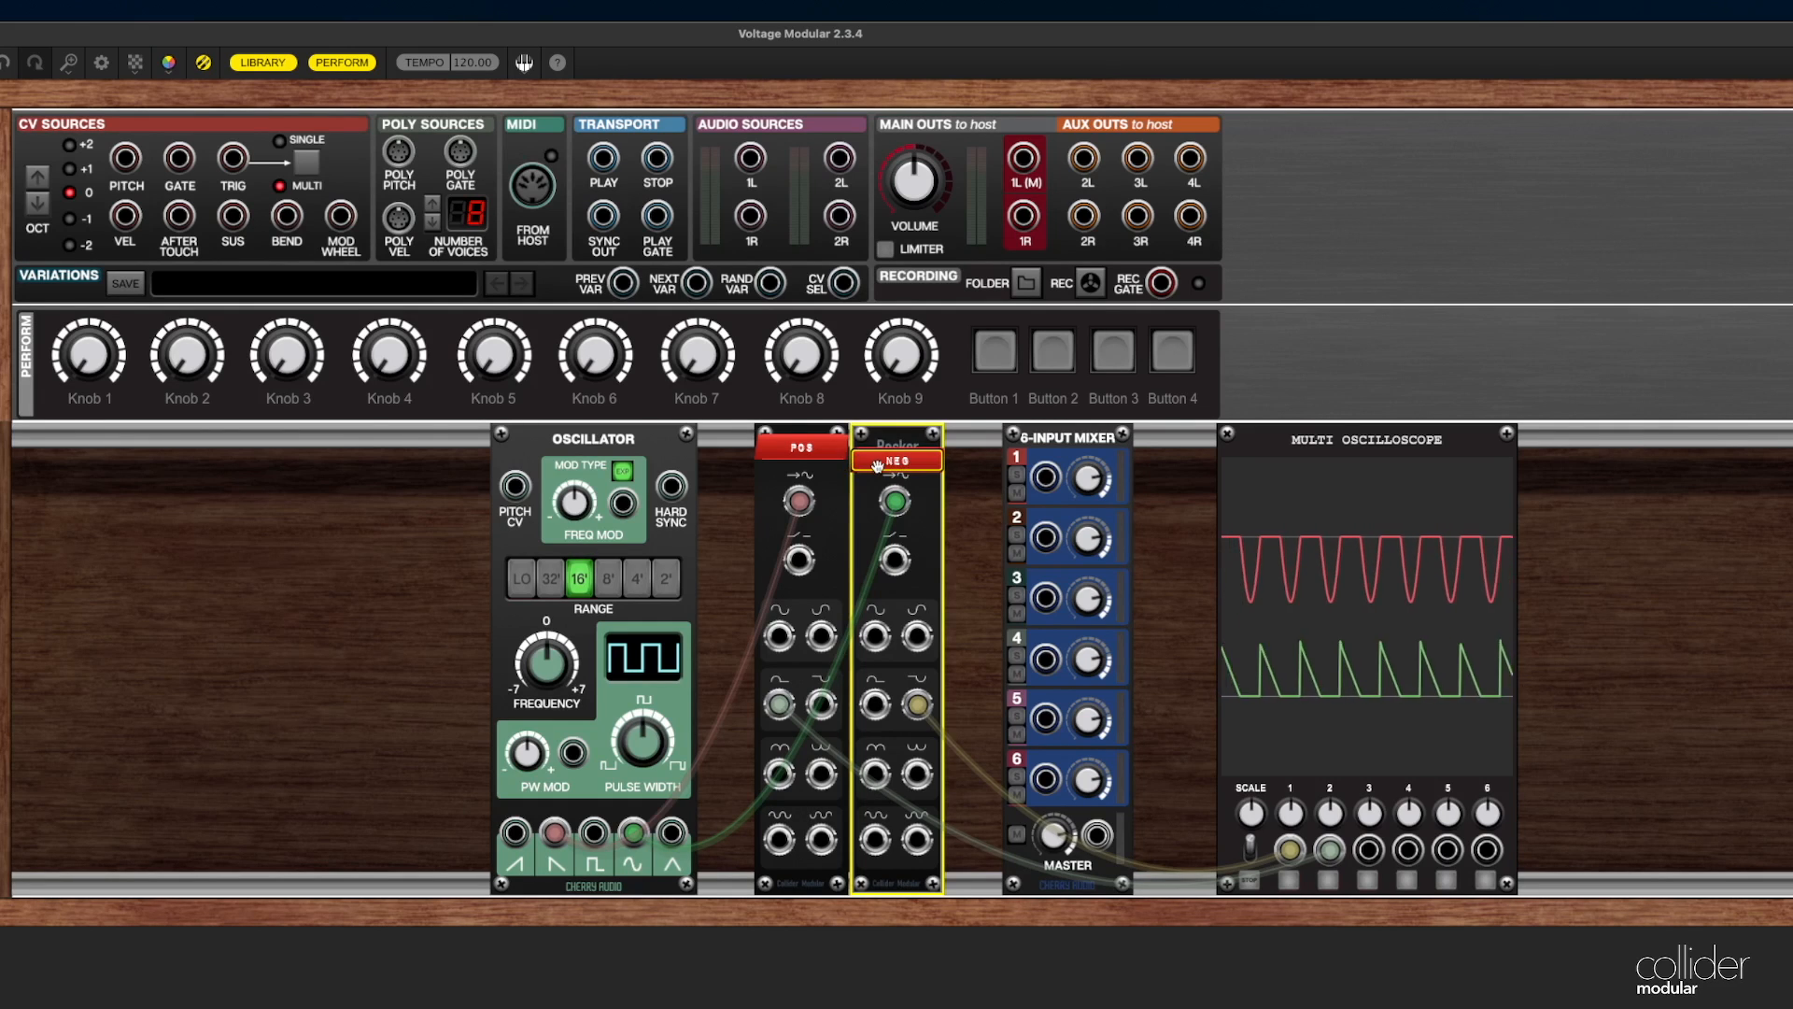
click(974, 523)
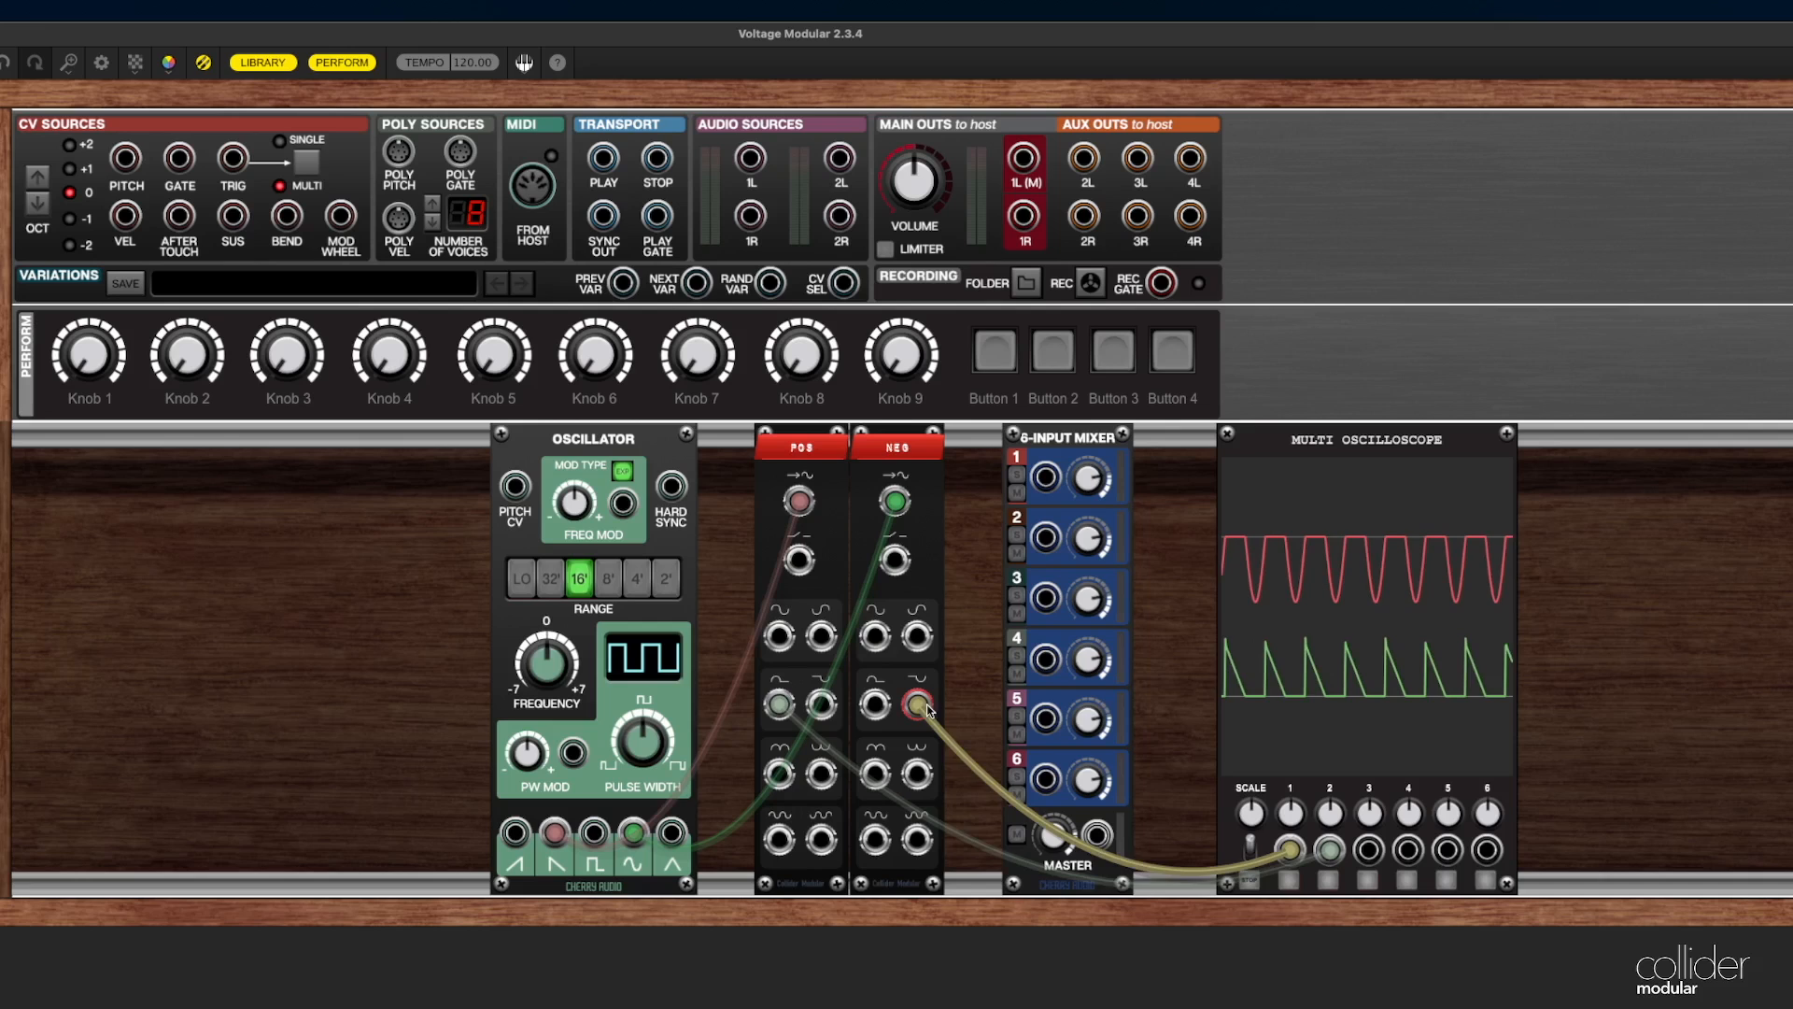
Patch the POS Recker's positive half-wave to mixer input 1 and the NEG Recker's negative half-wave to mixer input 2
click(781, 705)
drag(797, 679, 1046, 477)
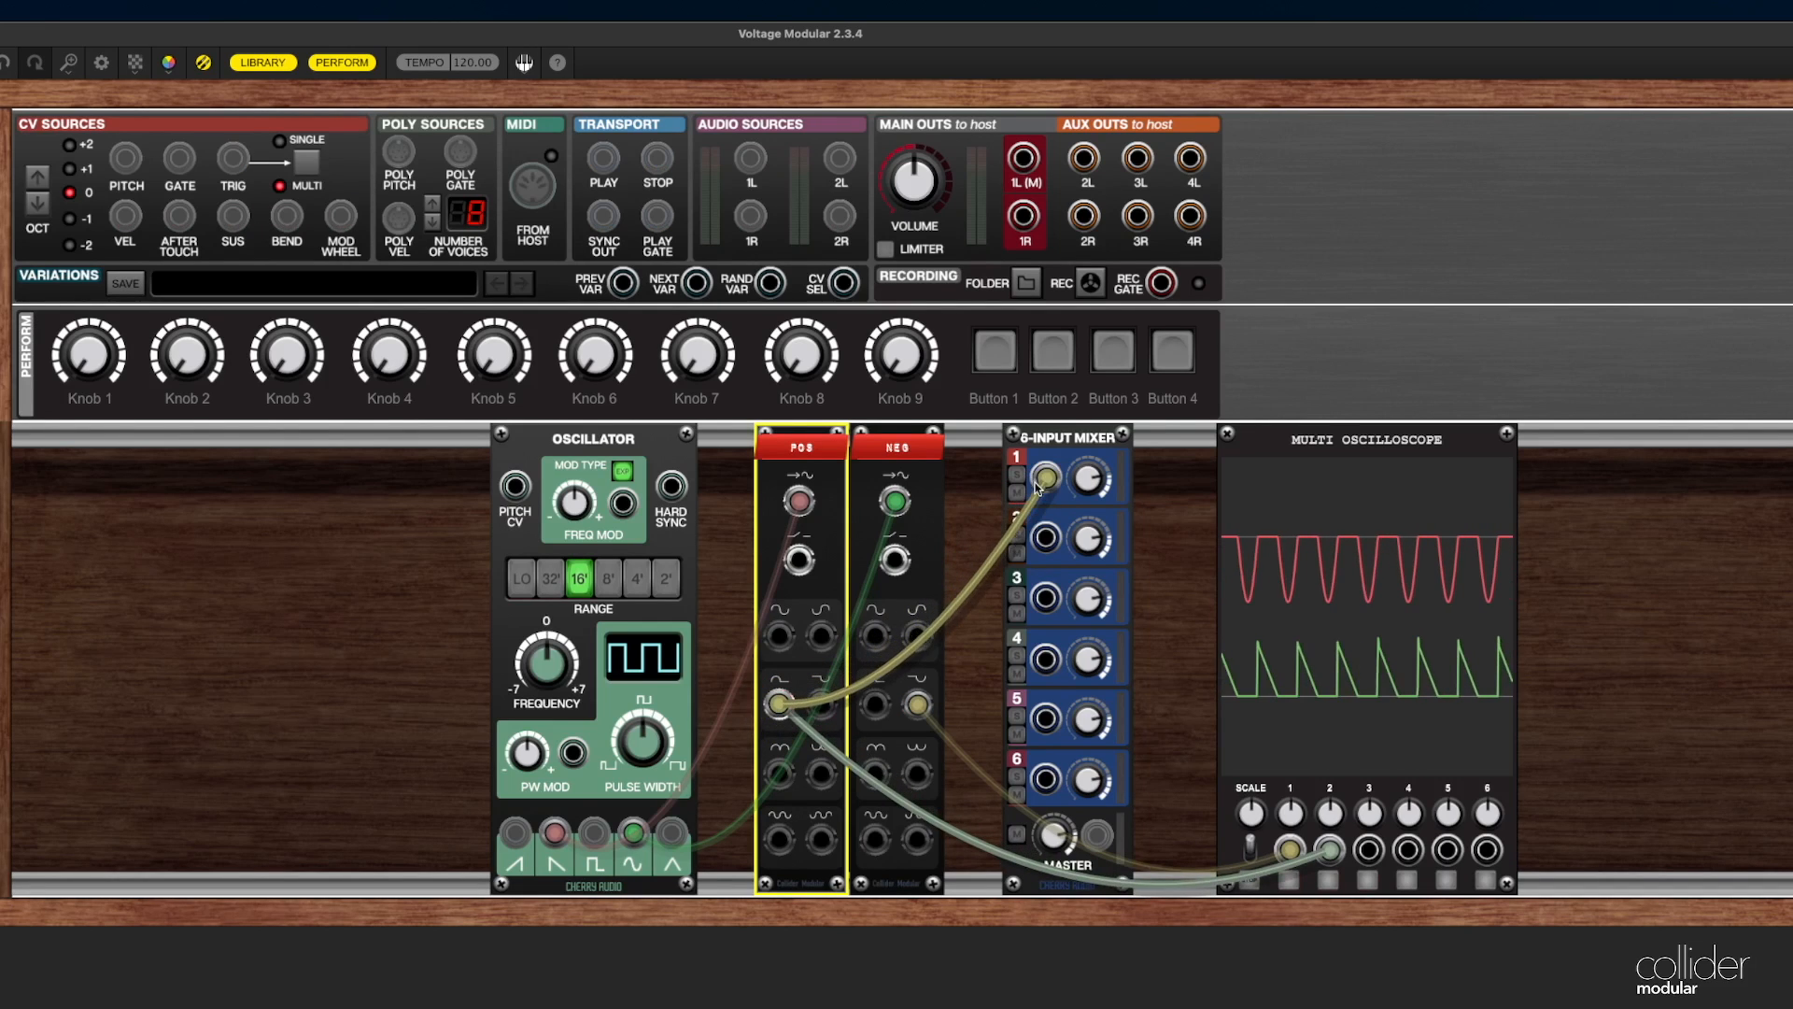
click(917, 706)
drag(907, 723, 1046, 538)
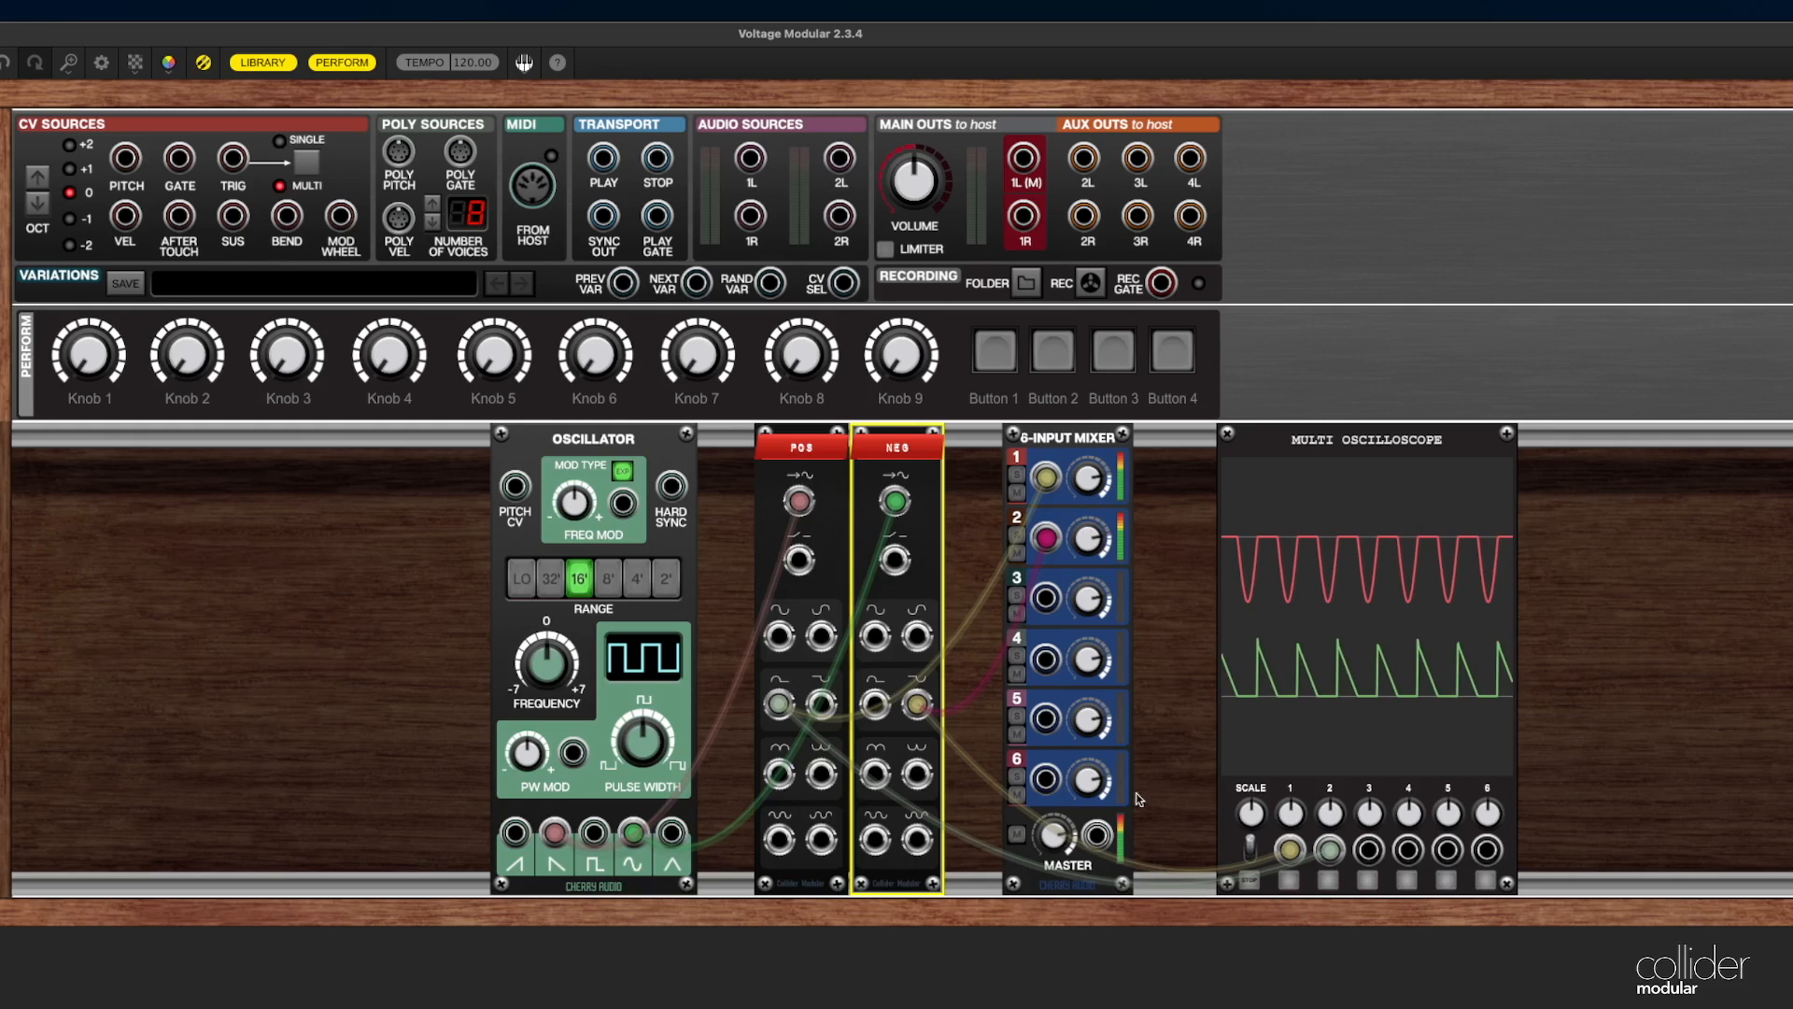
drag(1054, 836, 1057, 913)
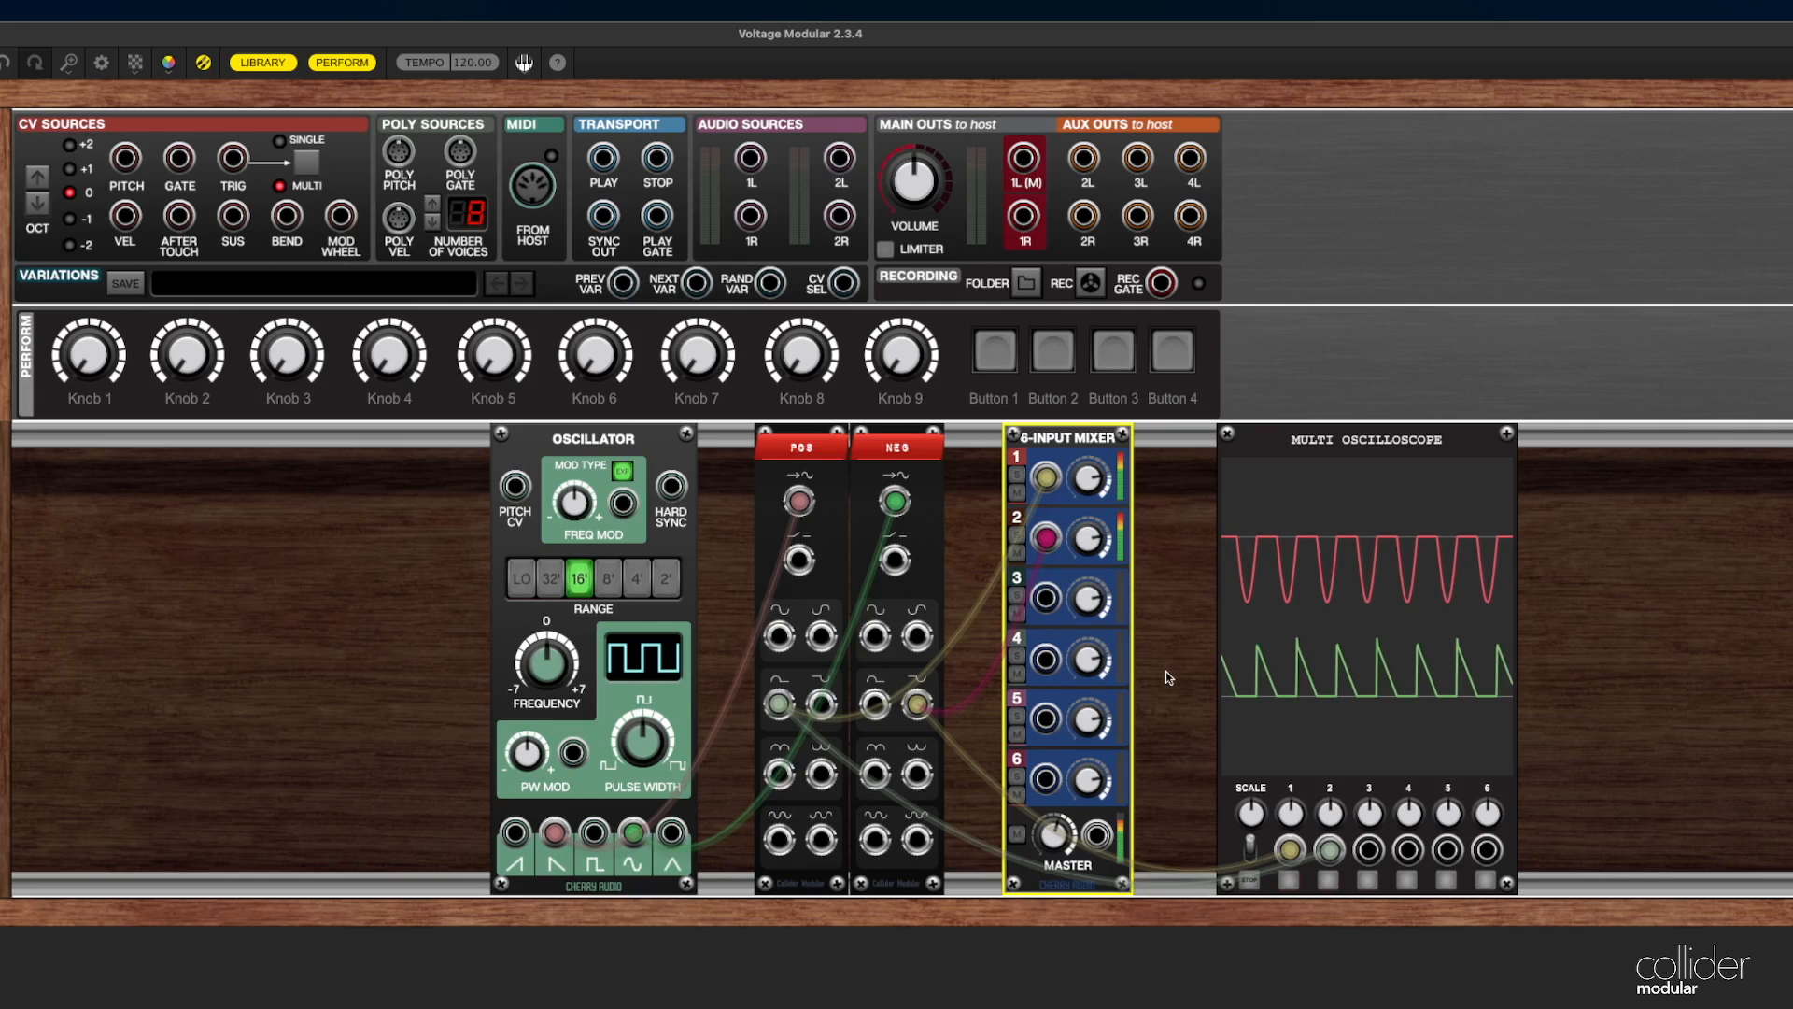
Stretch the oscilloscope's time scale and patch the mixer's master output to channel 3 with the display running
drag(1255, 816, 1268, 731)
click(1249, 881)
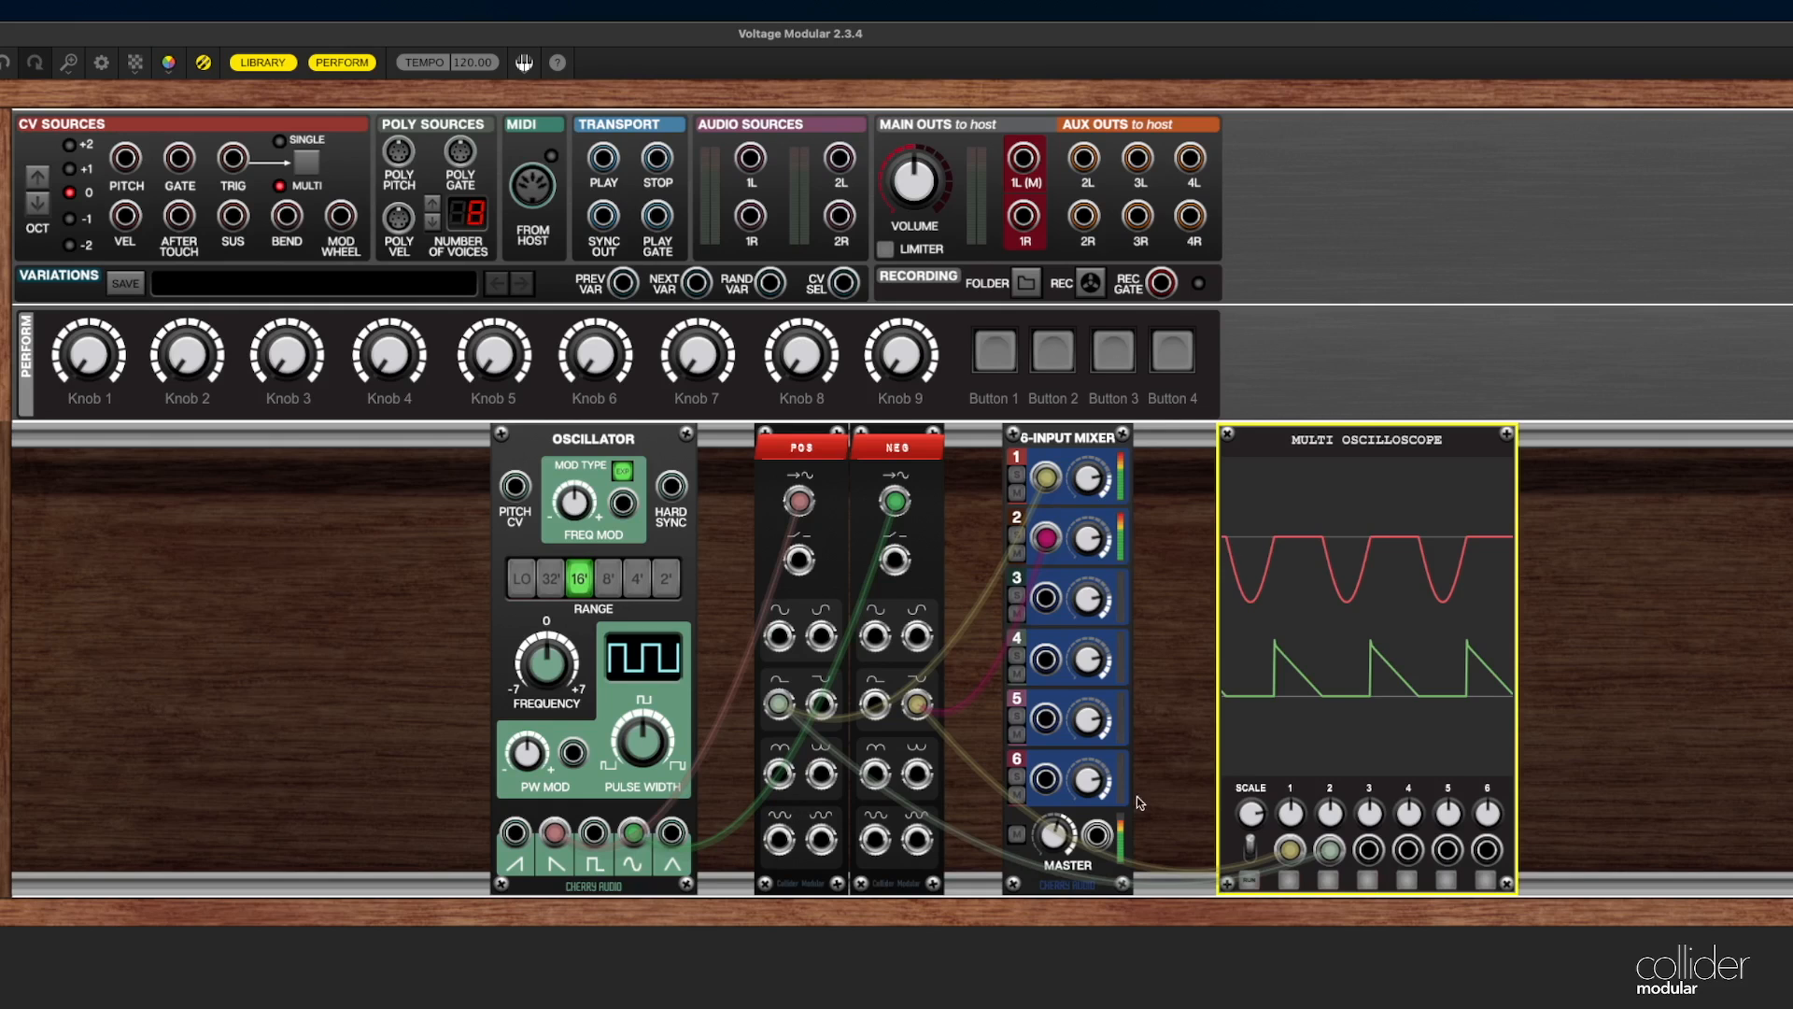
drag(1097, 834, 1368, 849)
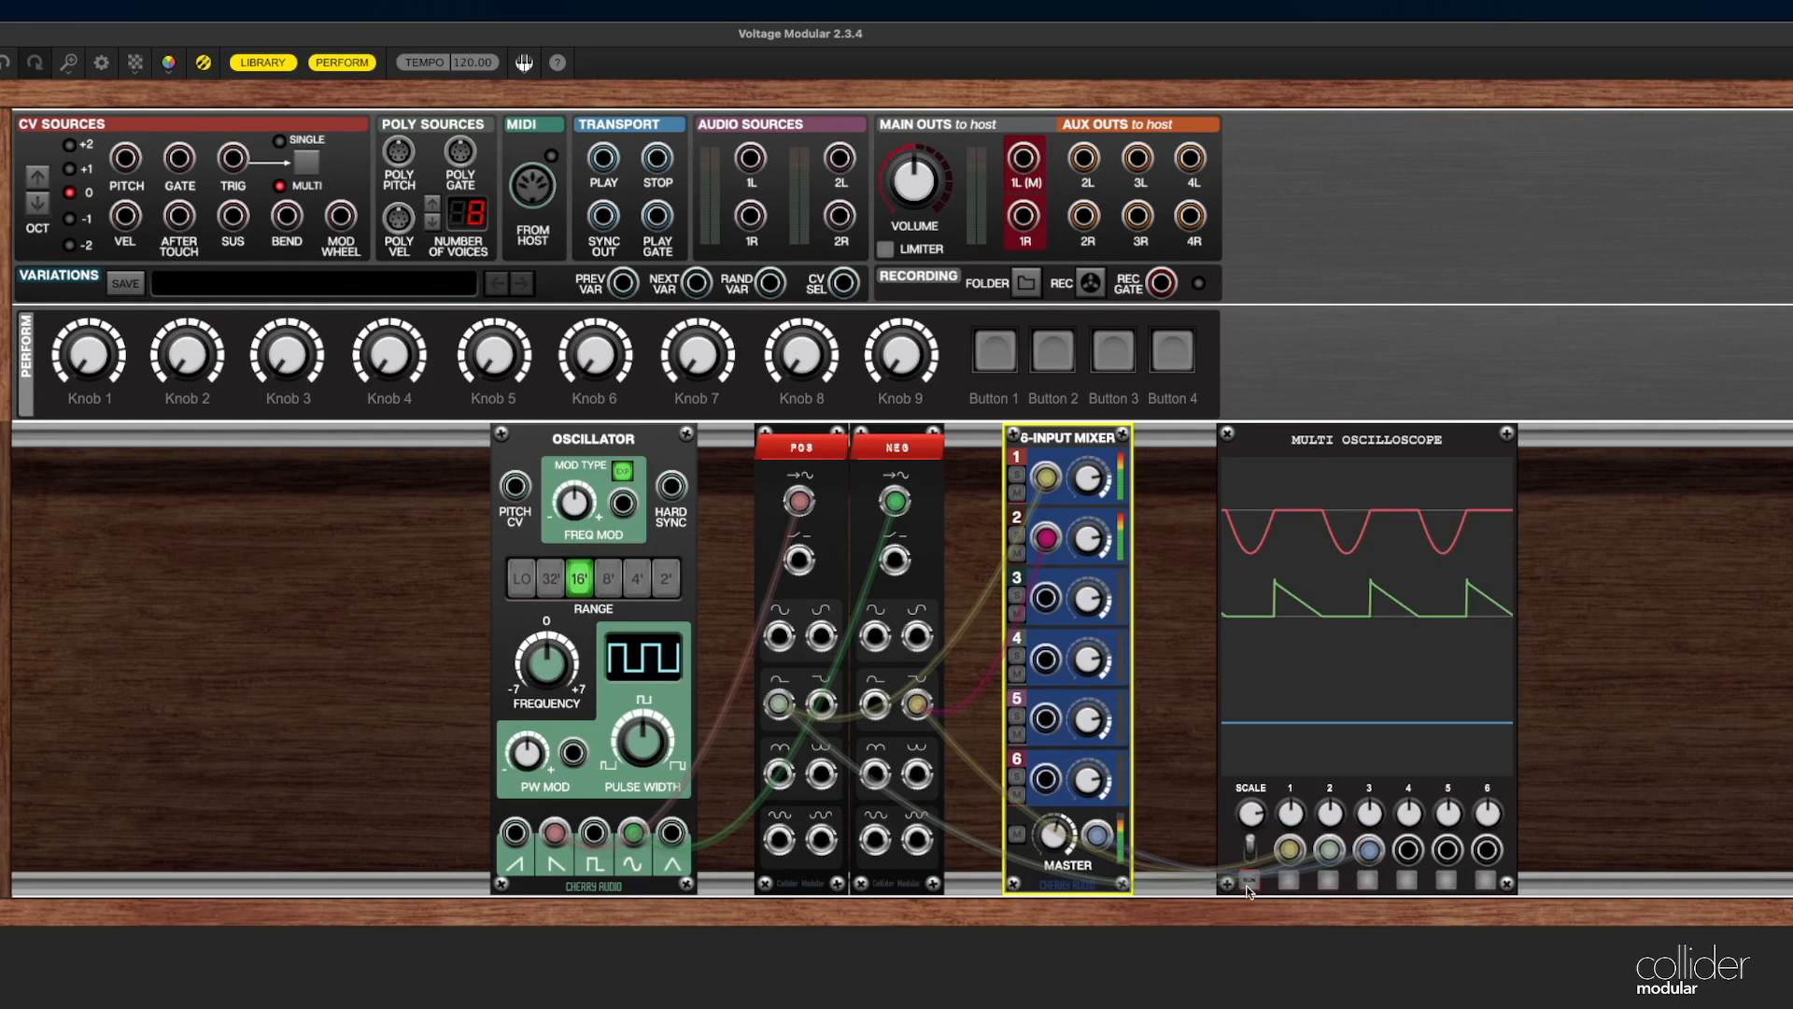
click(1250, 884)
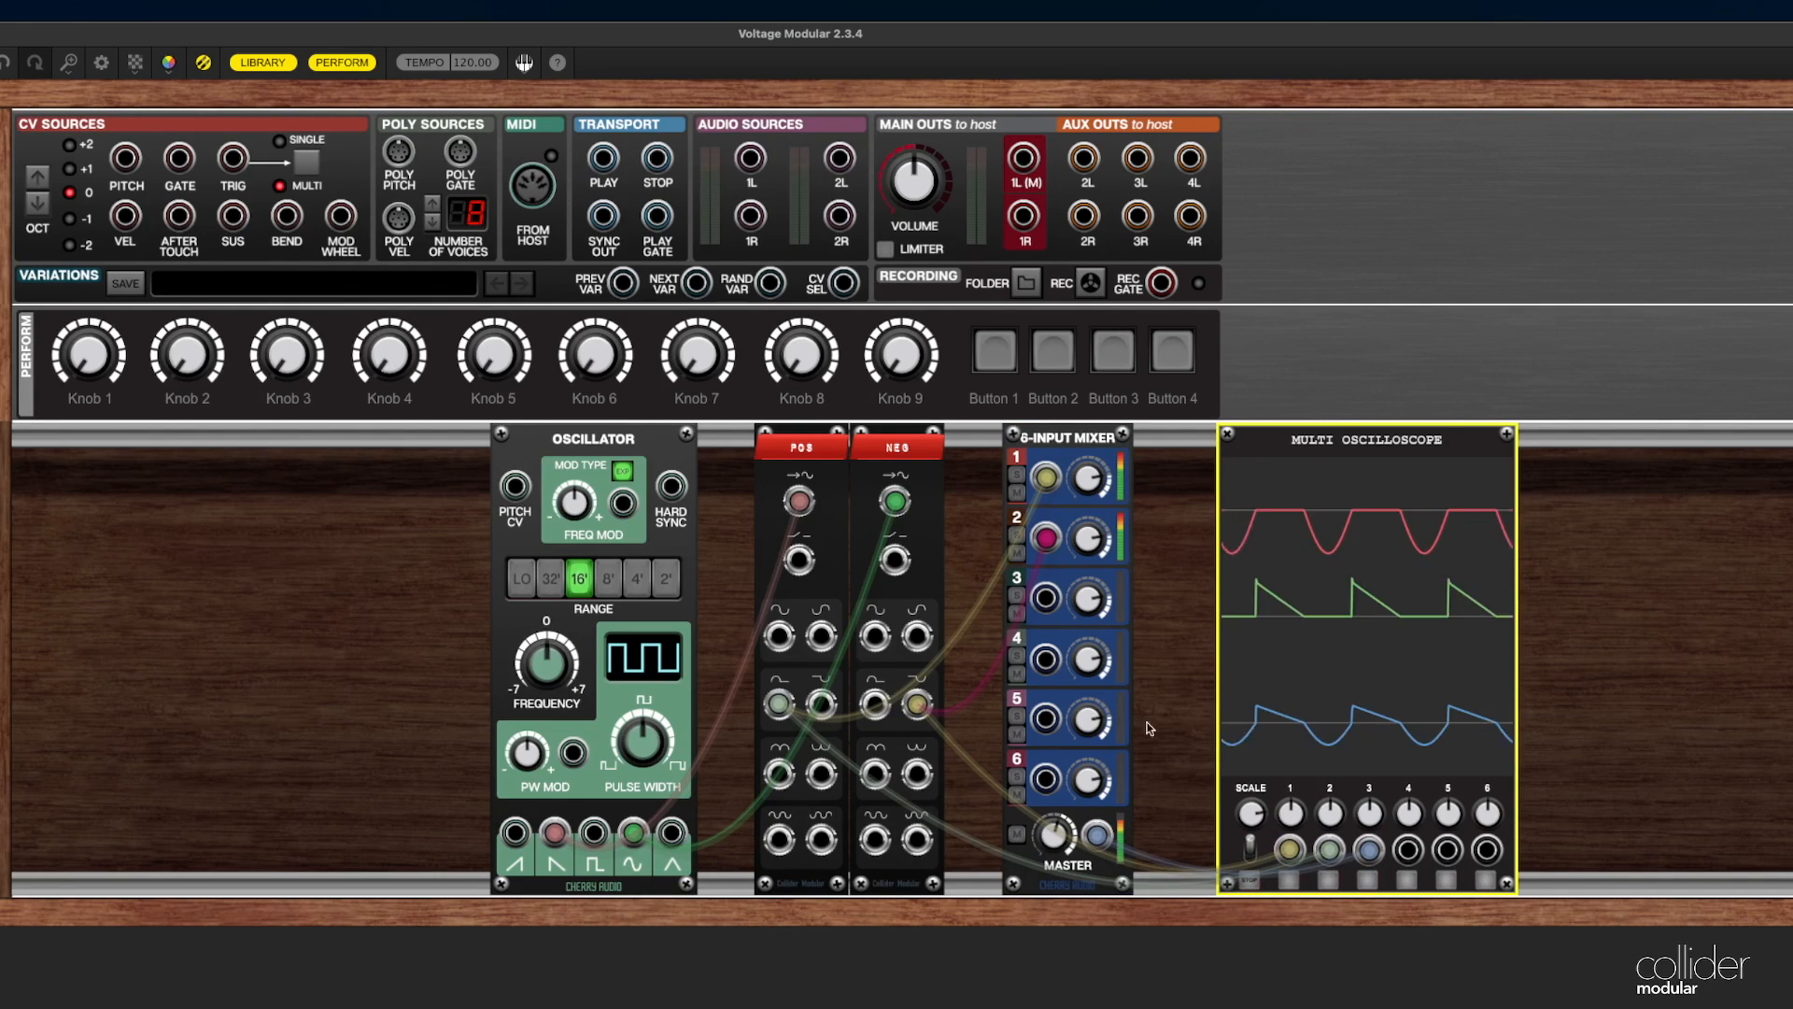
Raise the mixer's master volume and patch its output to main output 1L, bringing the main volume up from silence
click(1059, 789)
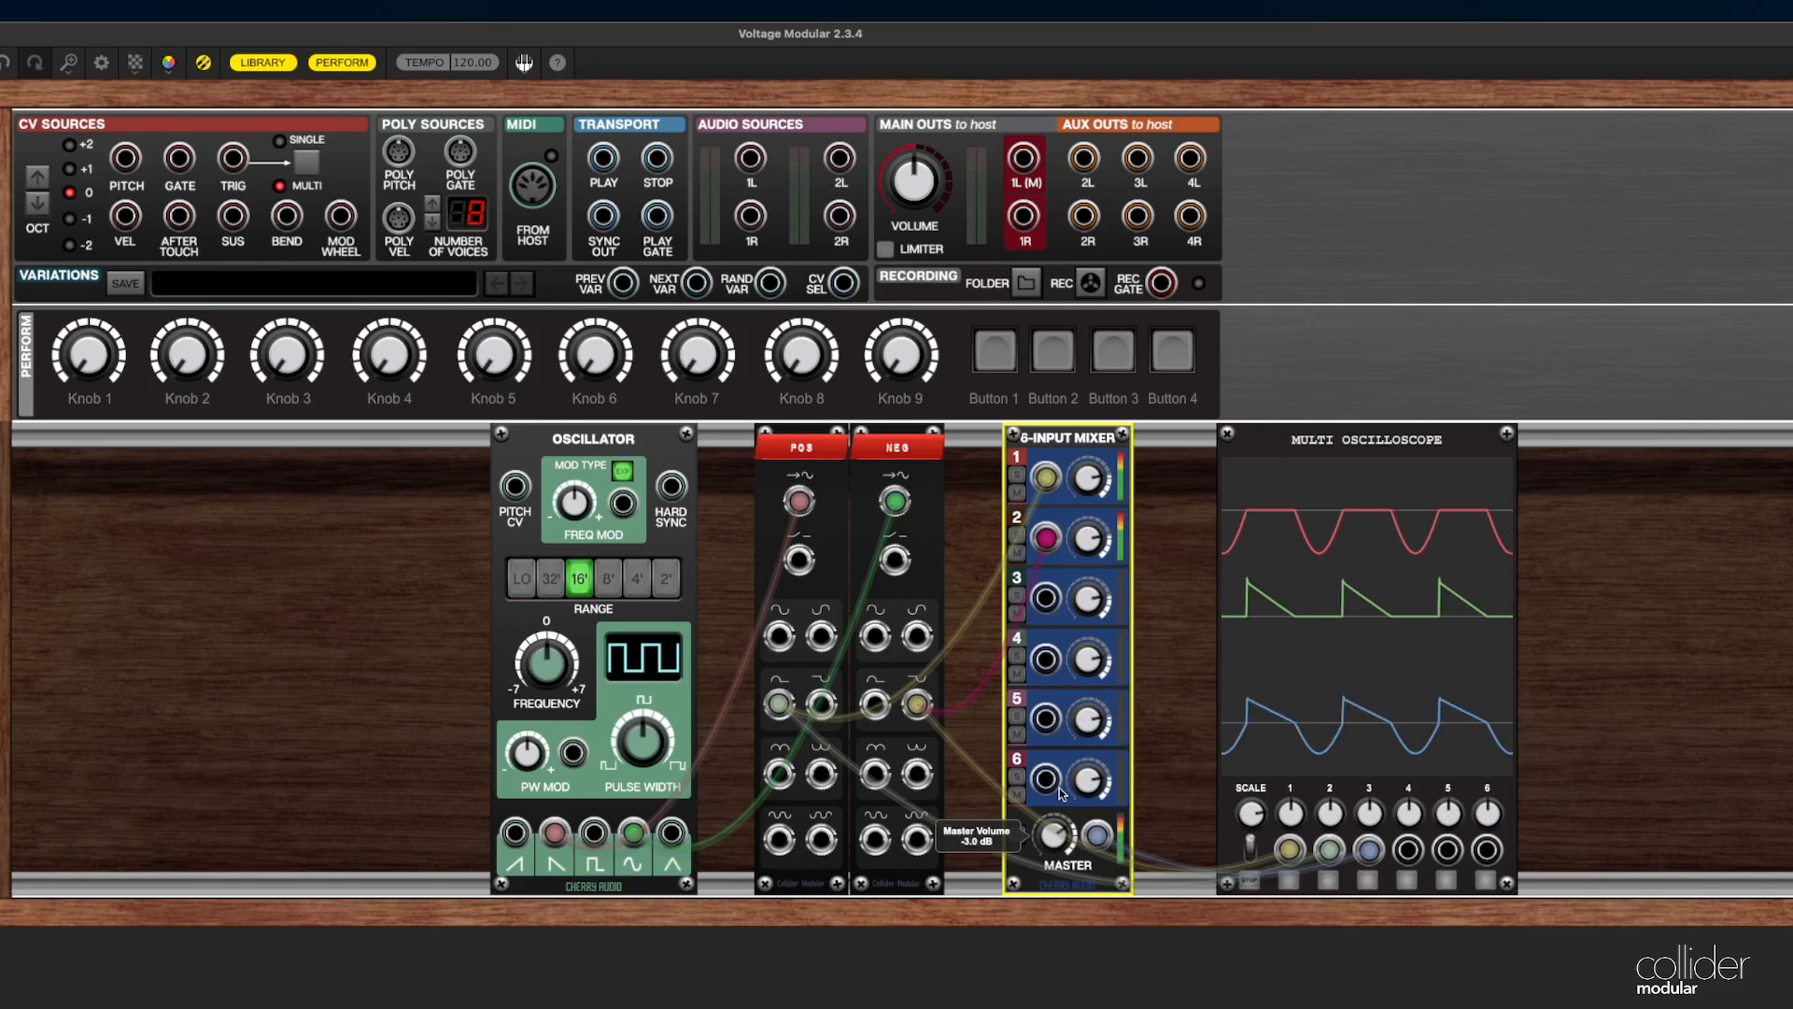
mouse_move(1059, 788)
mouse_down()
mouse_move(1058, 749)
mouse_move(1057, 773)
mouse_up()
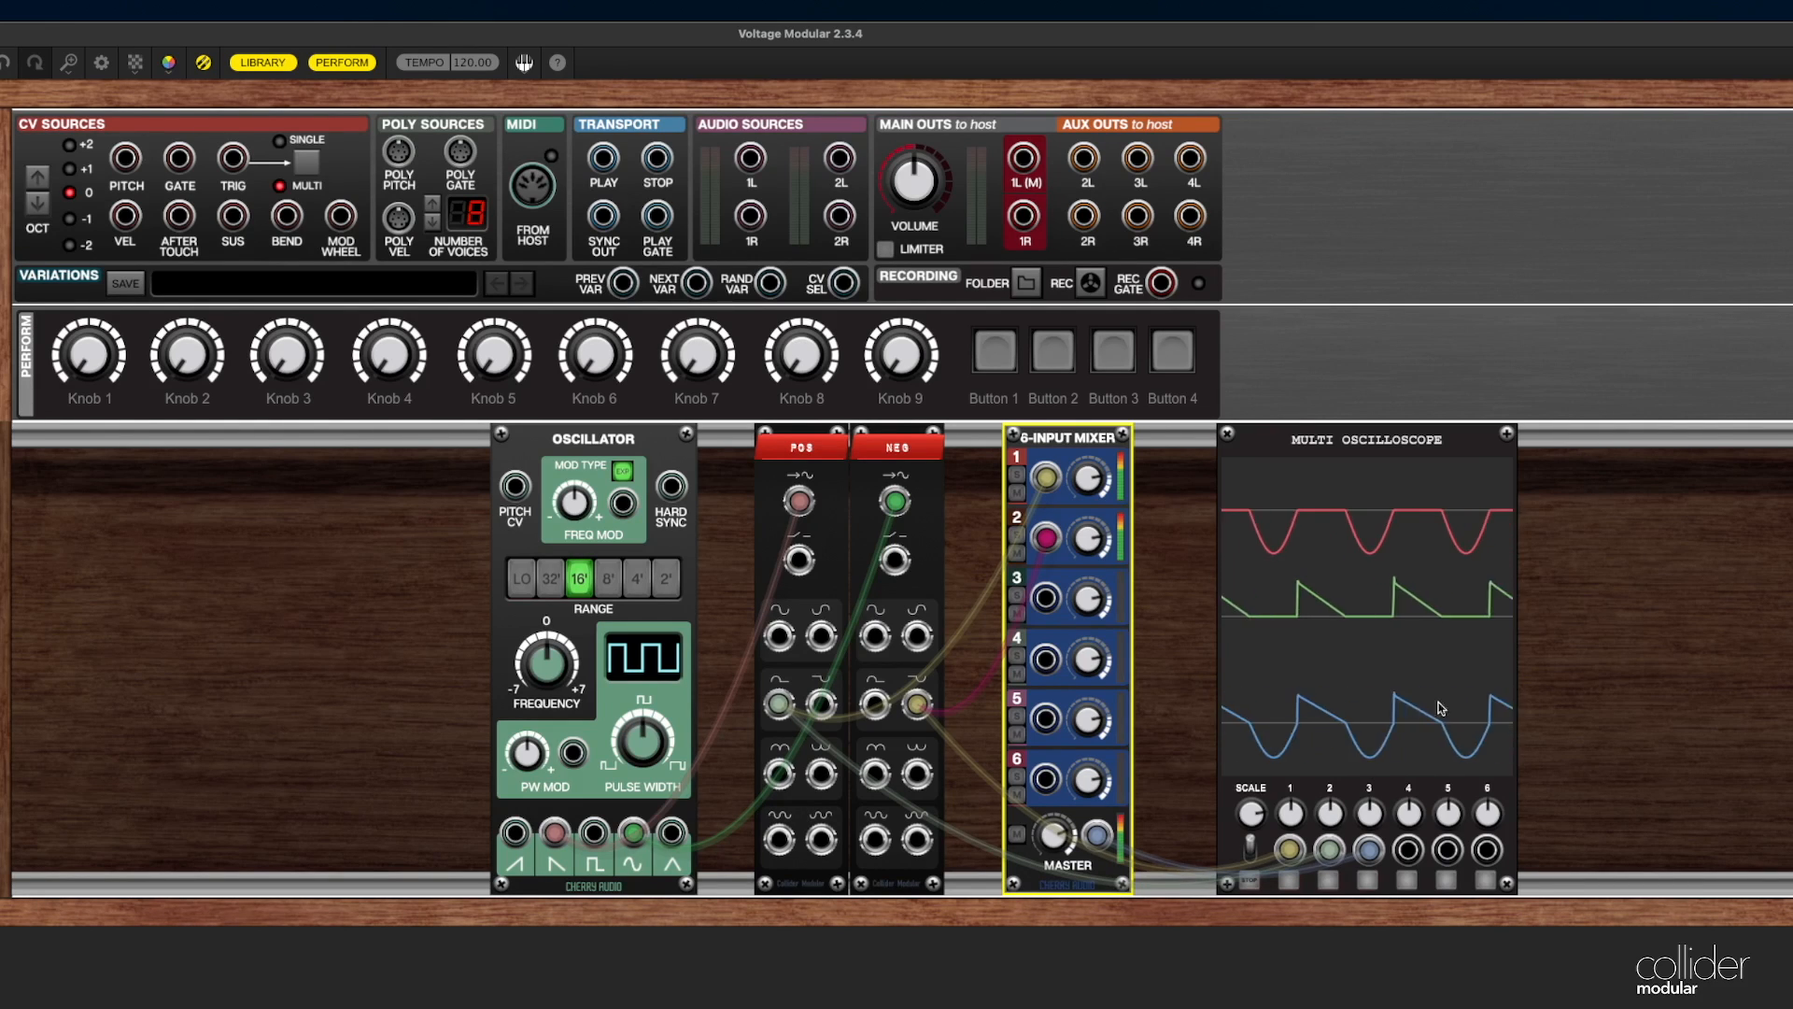
drag(912, 183, 865, 365)
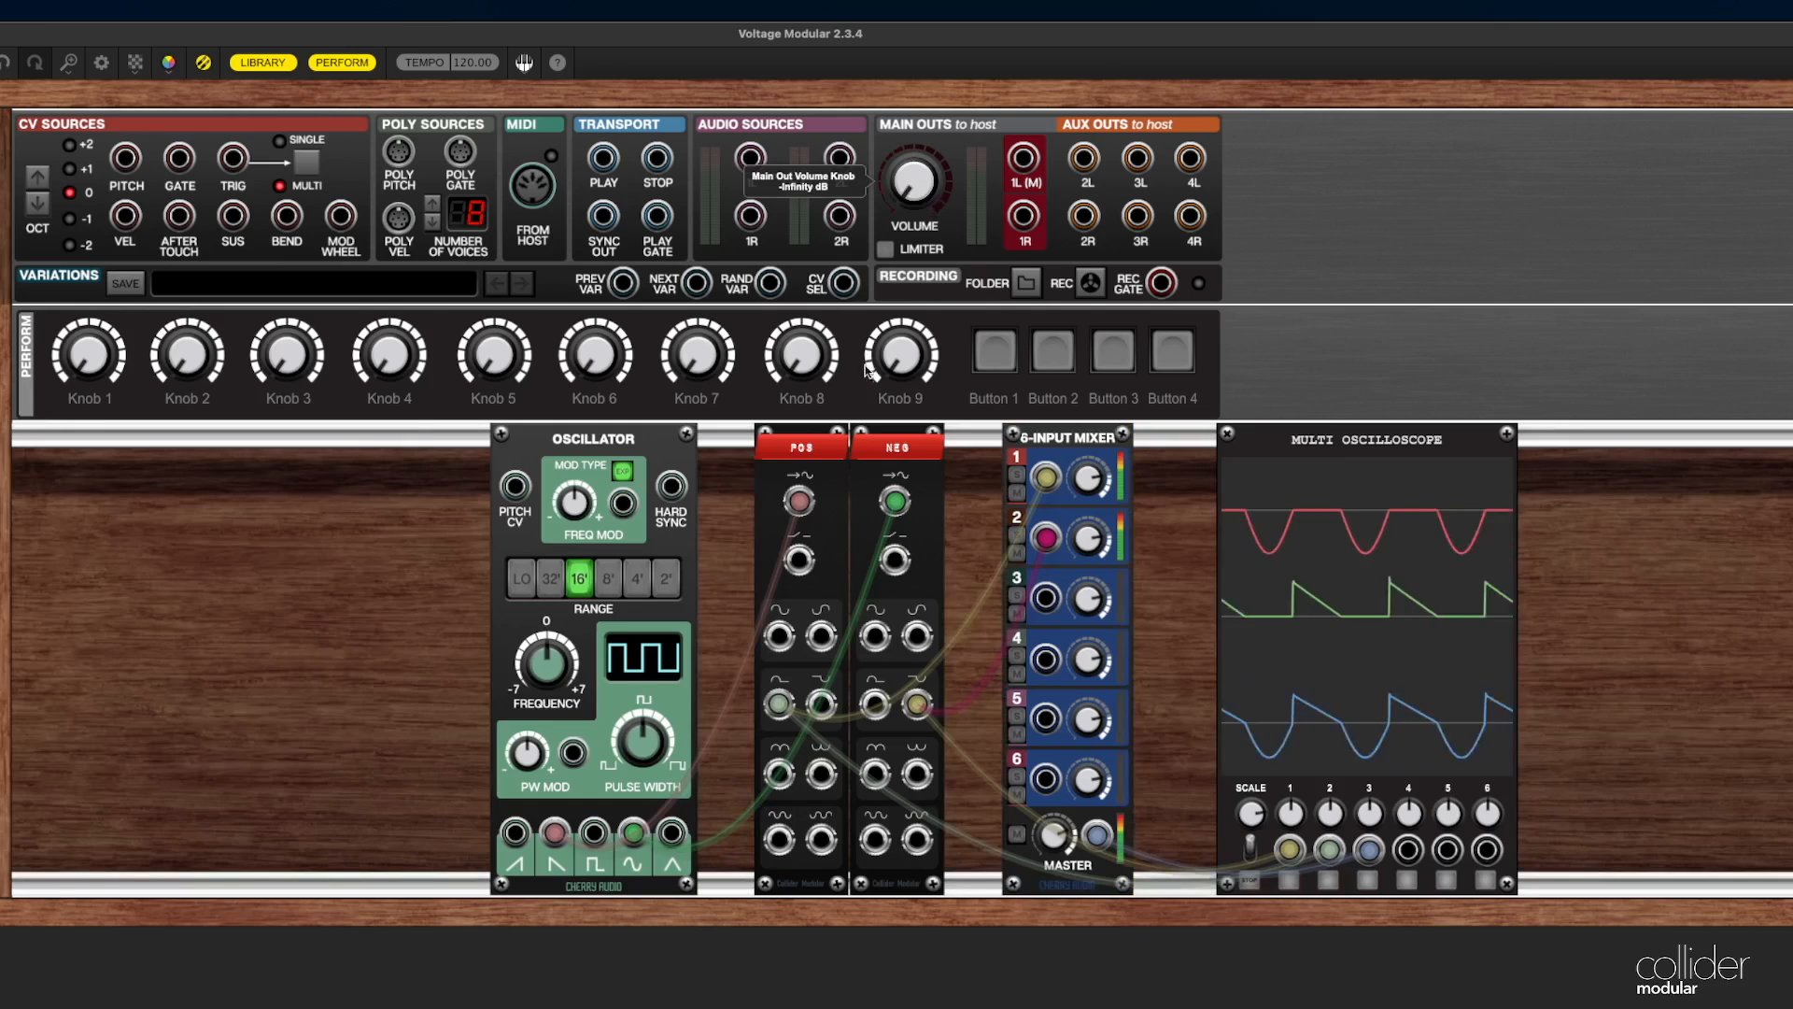
click(1088, 801)
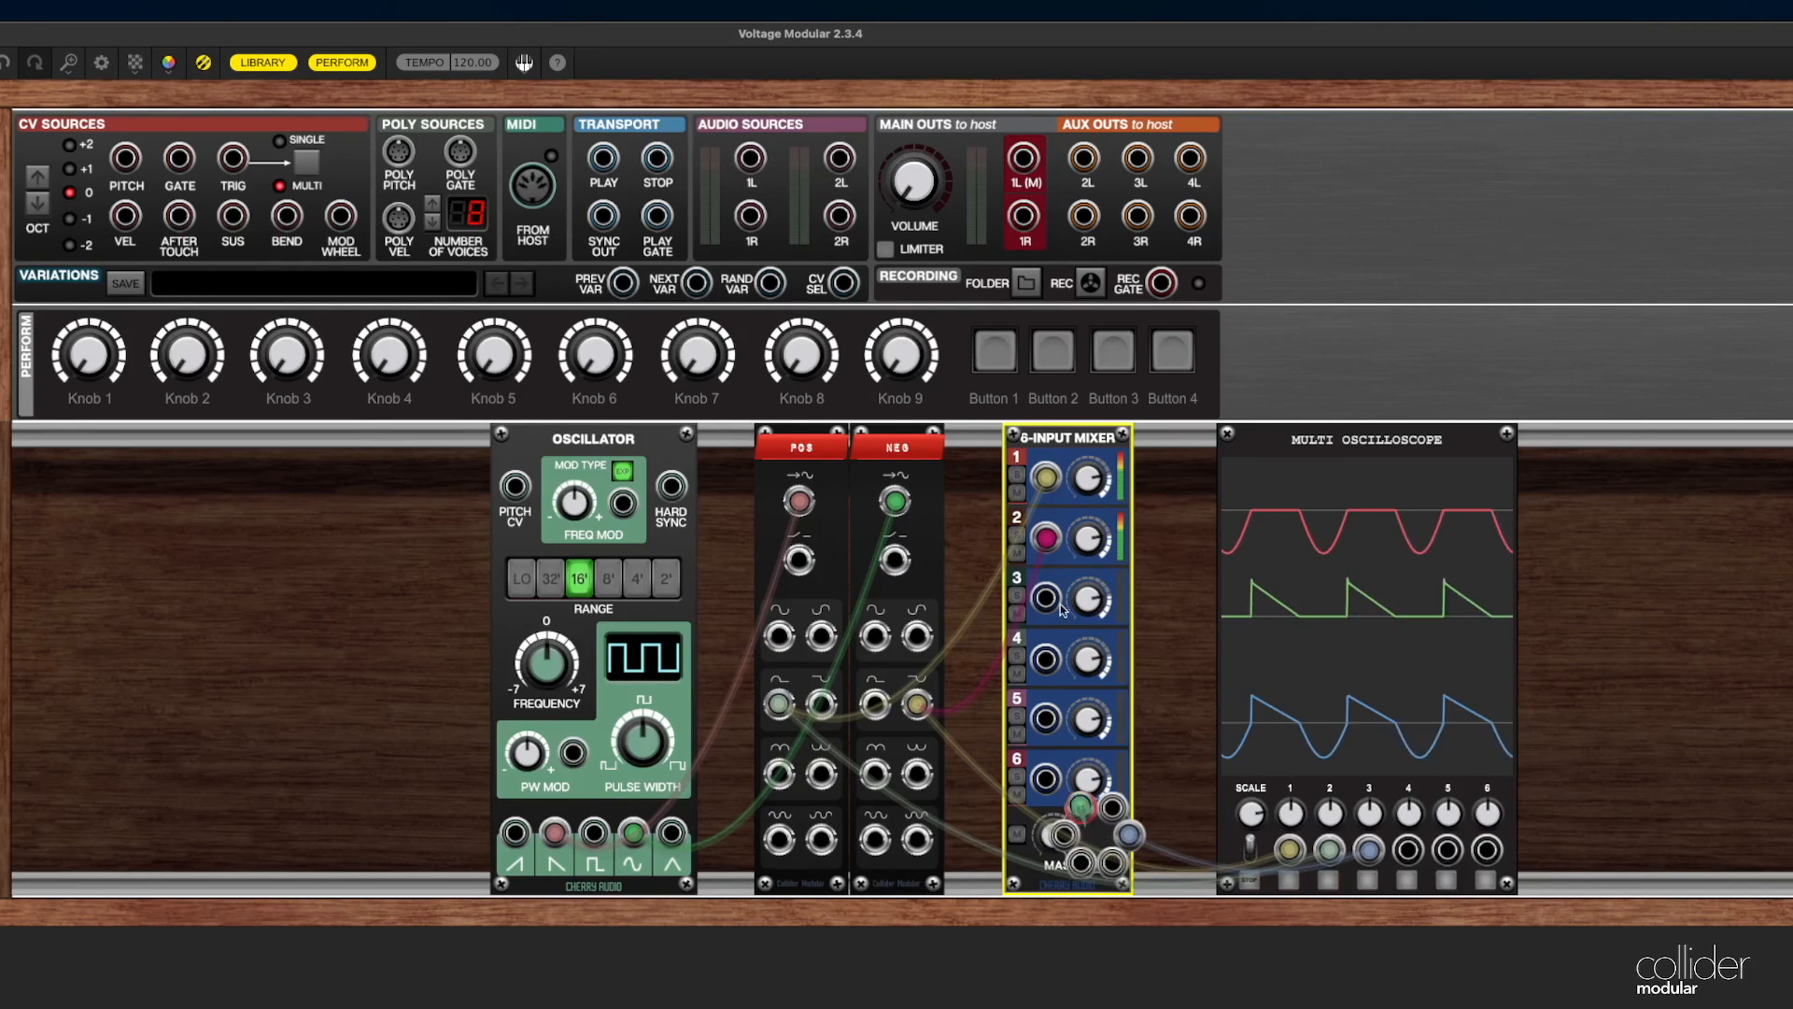
drag(1061, 610, 1023, 159)
drag(915, 189, 915, 168)
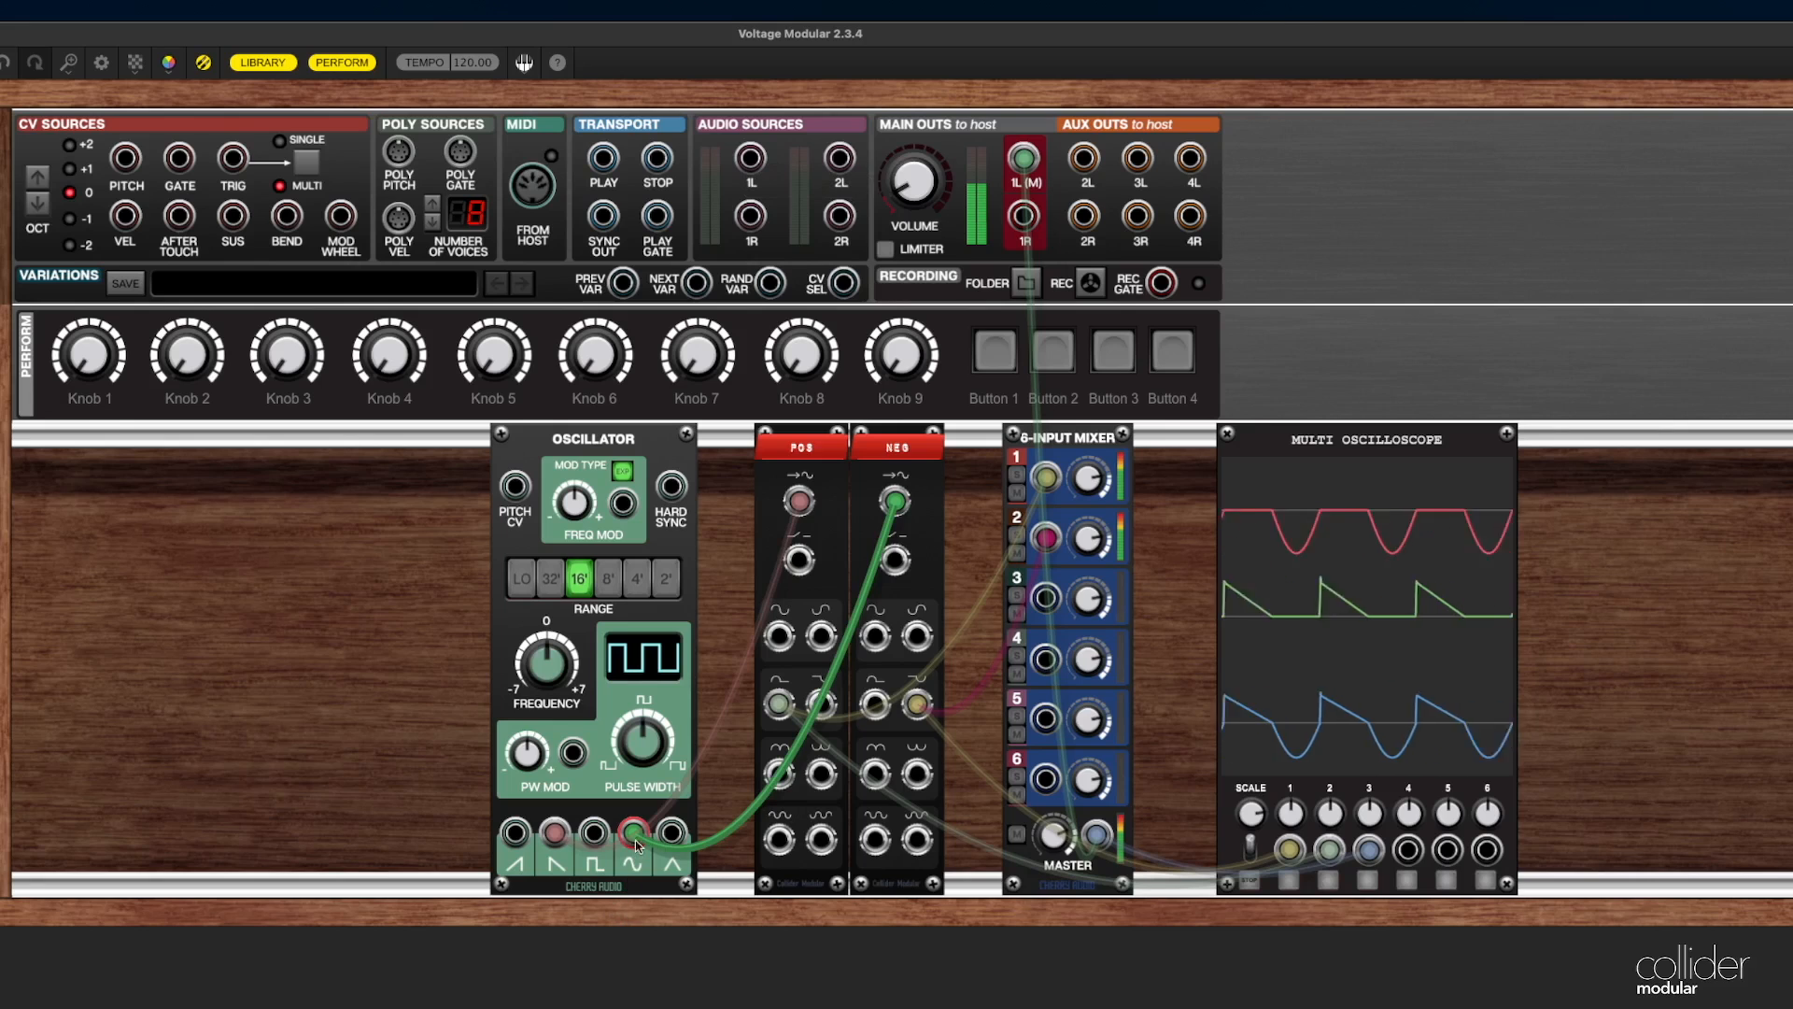
Feed the POS Recker from the oscillator's rising sawtooth and the NEG Recker from its triangle, finishing with the main volume turned down
drag(635, 839, 517, 831)
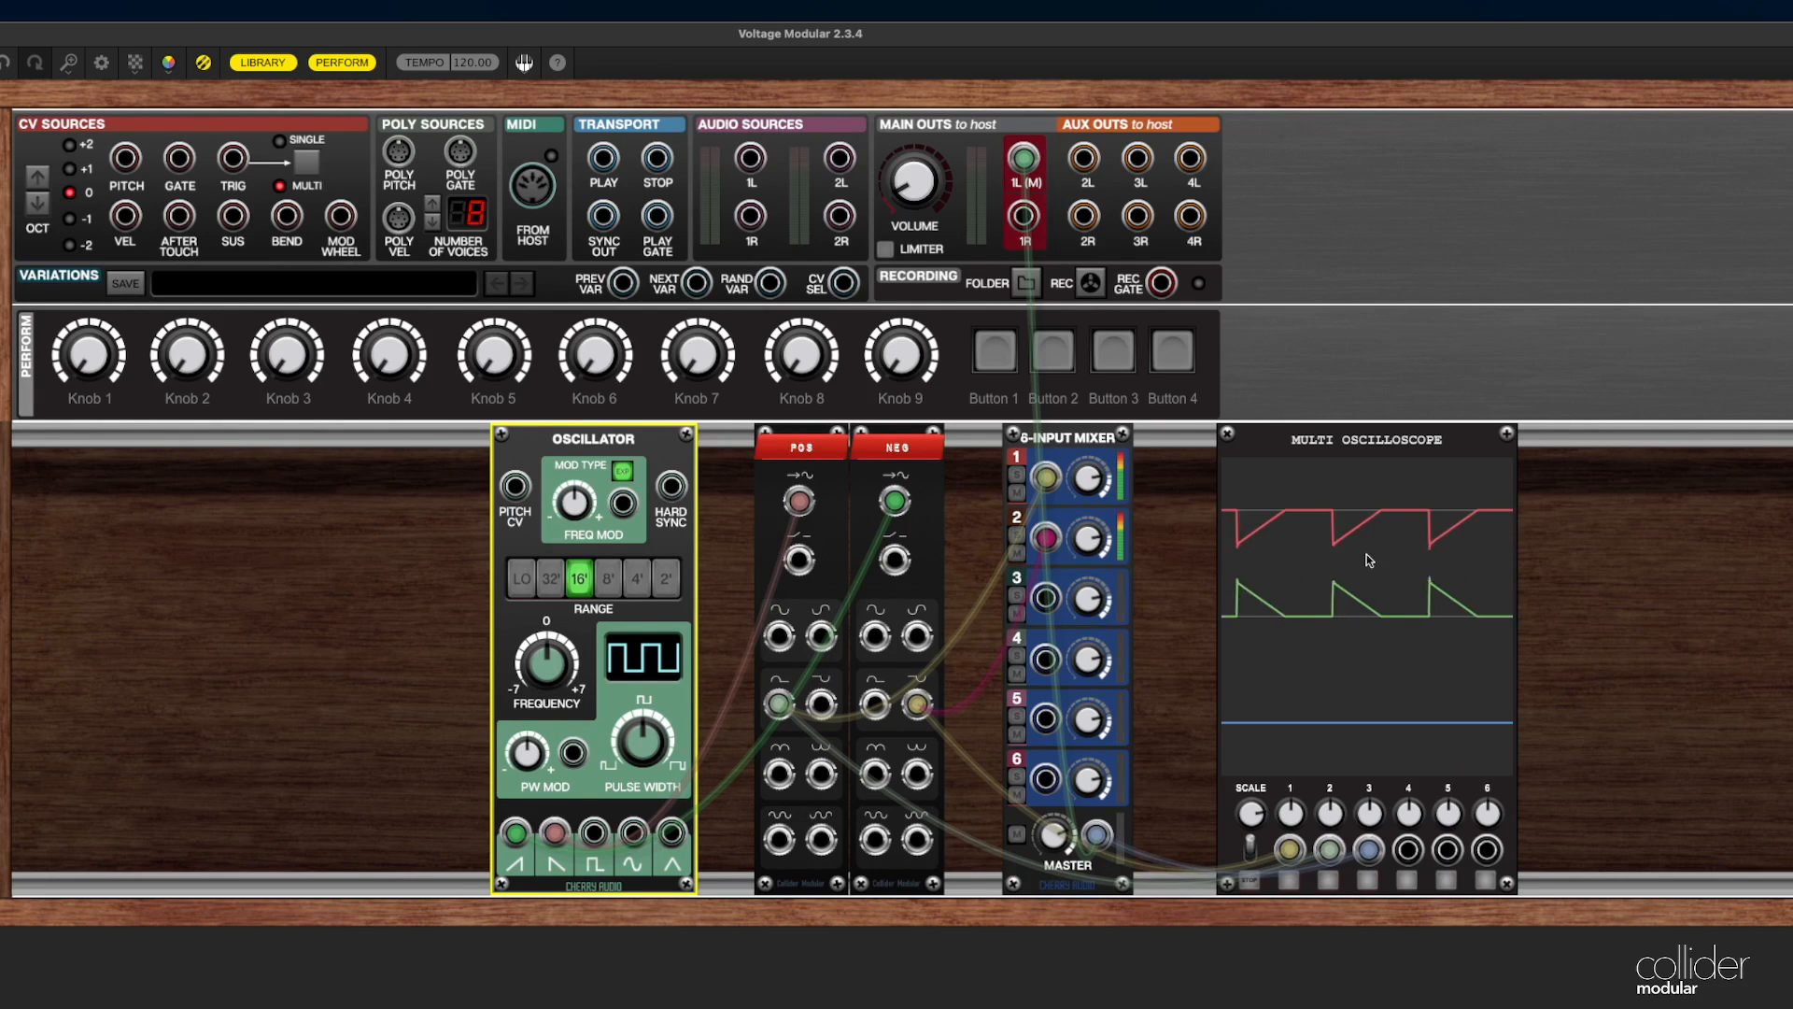
mouse_move(672, 832)
mouse_down()
mouse_move(701, 829)
mouse_move(514, 832)
mouse_up()
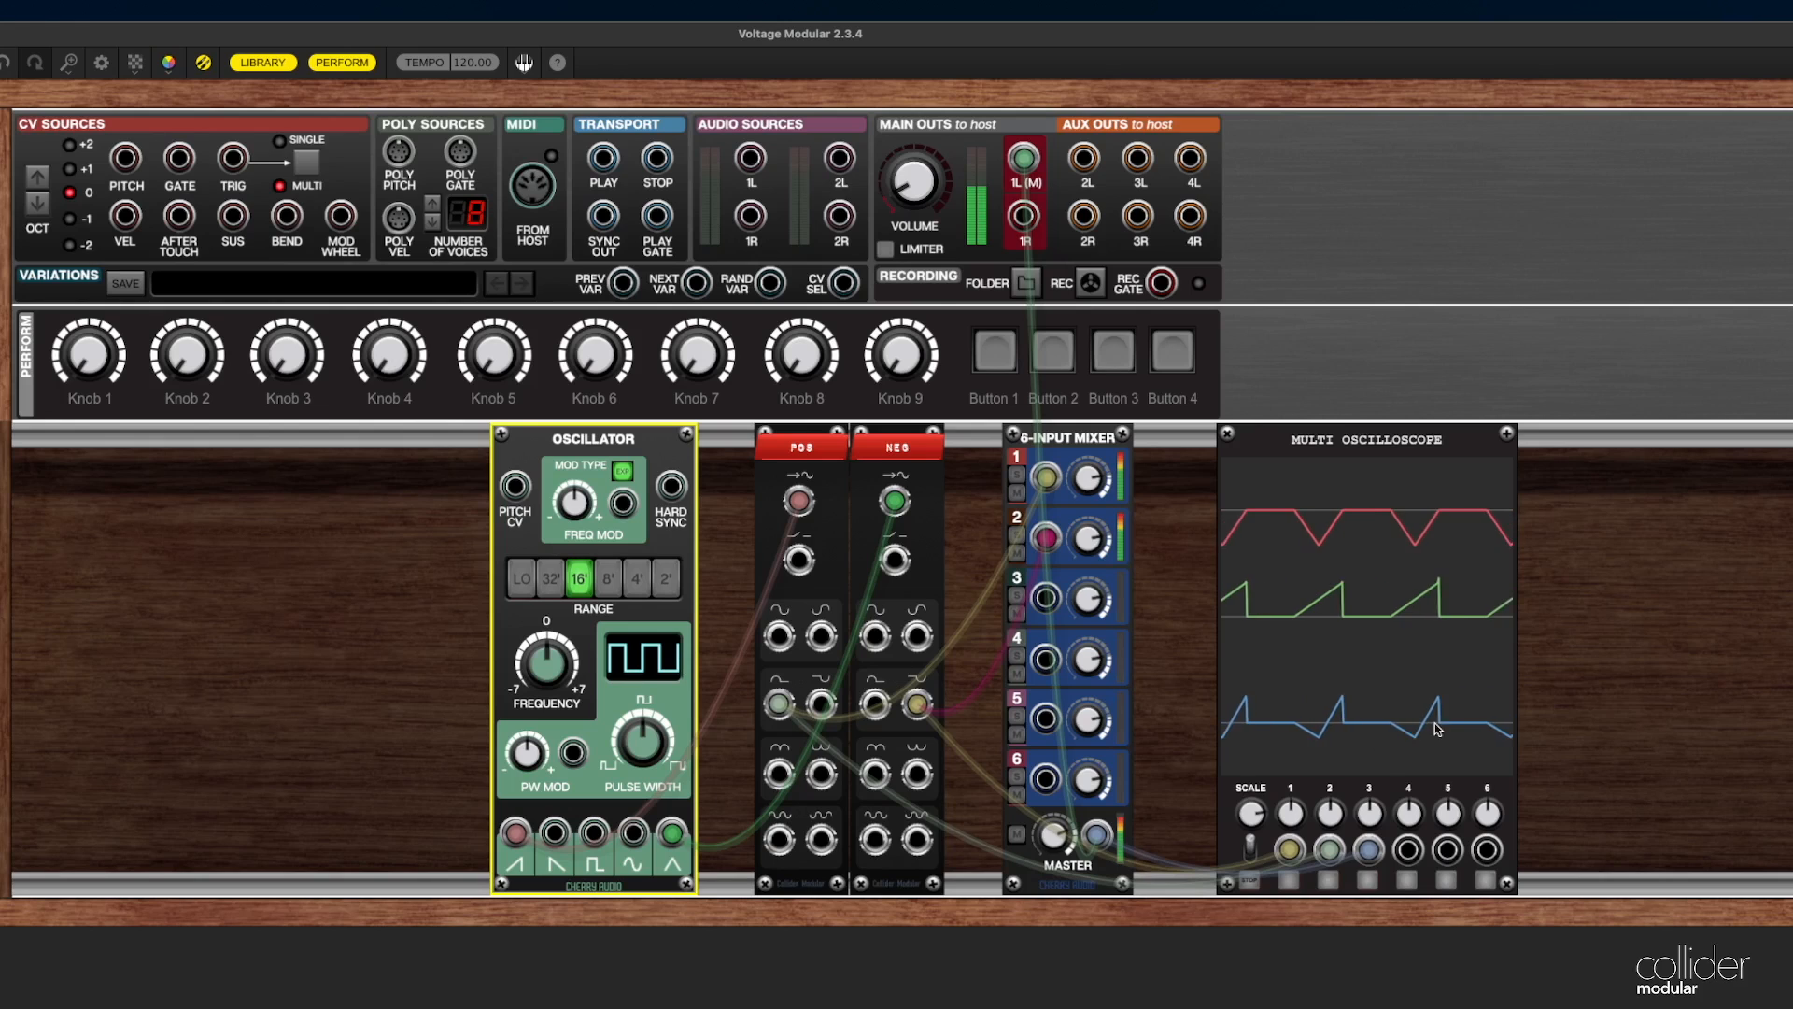
drag(914, 181, 913, 244)
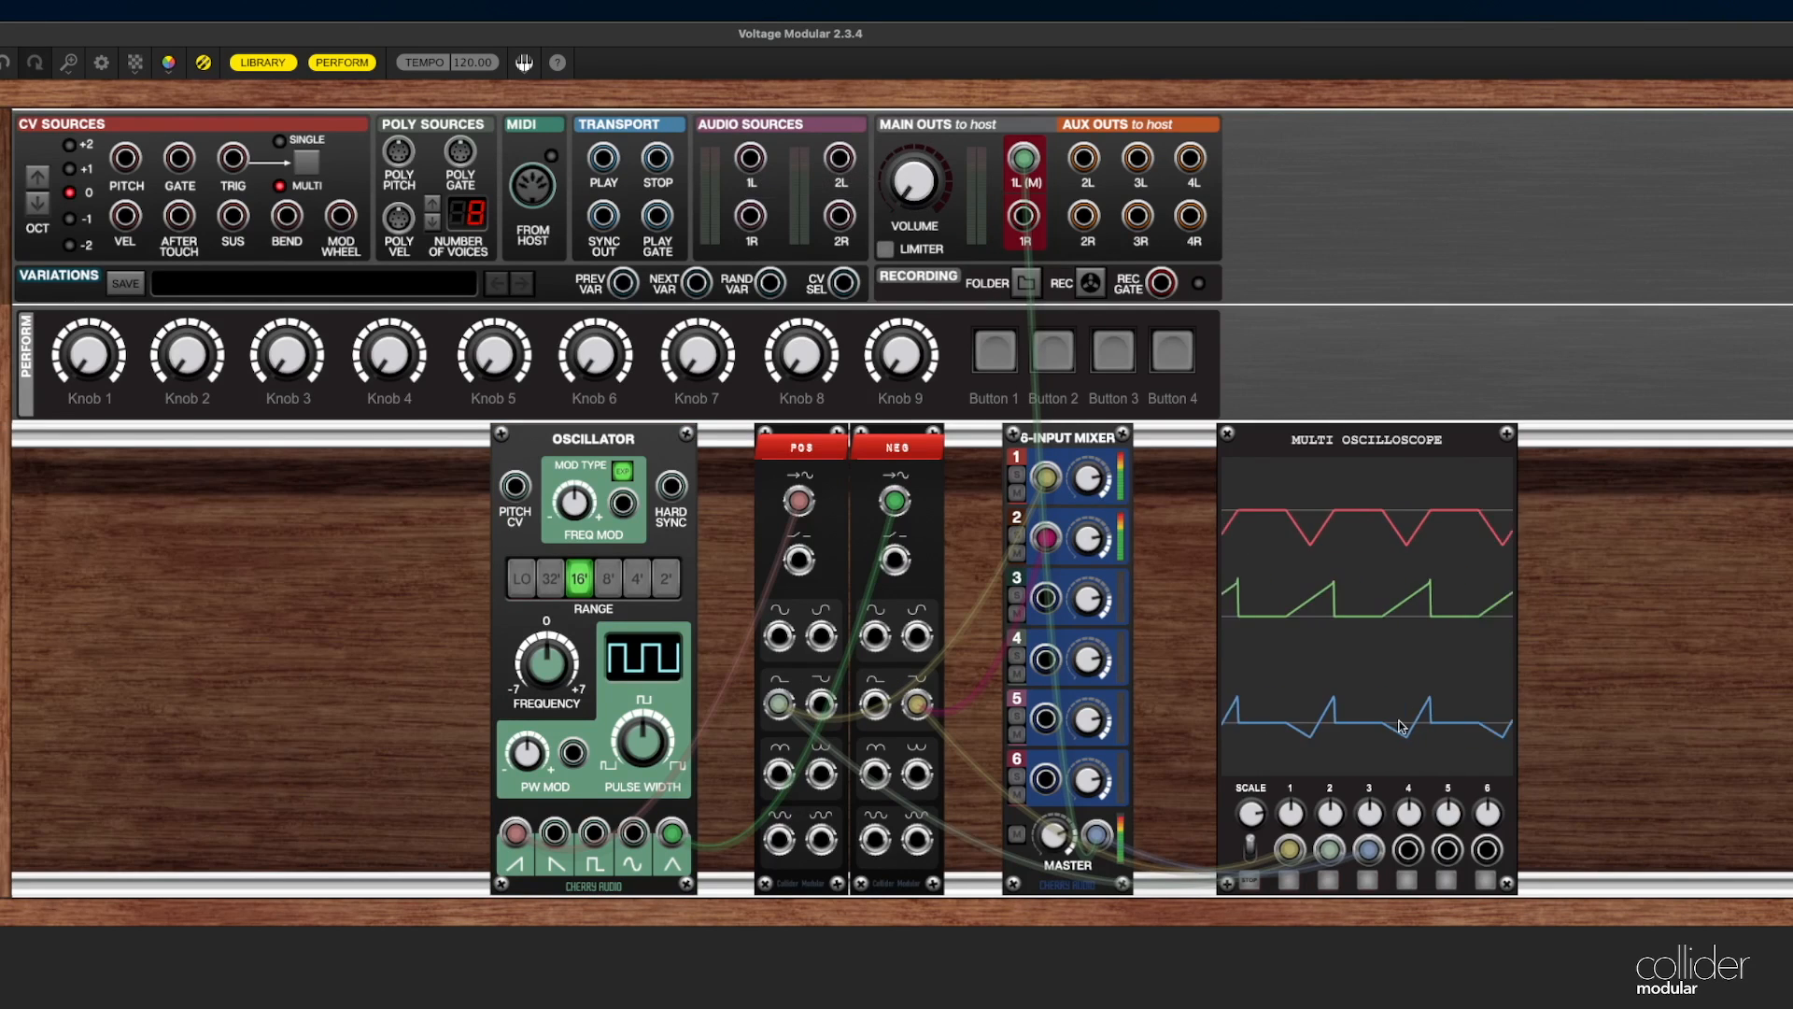
Add a Crossfade module before the 6-Input Mixer, shifting it, the mixer and the oscilloscope to leave room after the Reckers
click(302, 750)
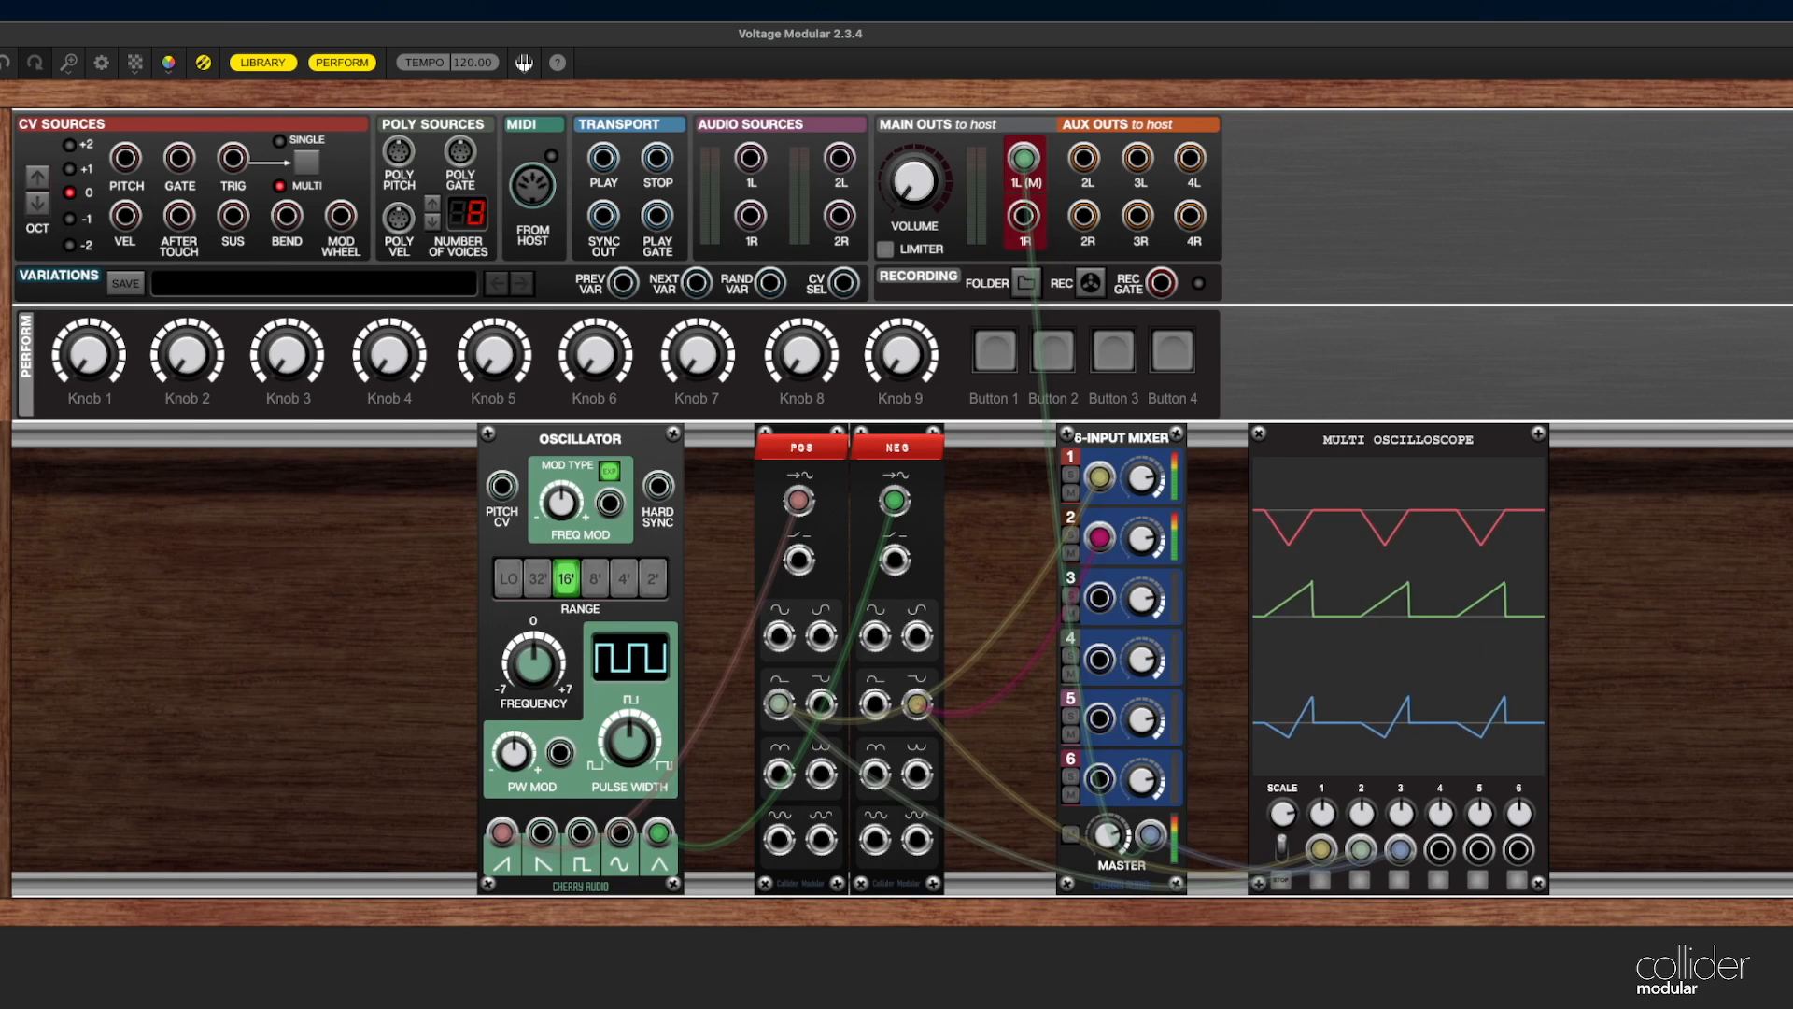
drag(48, 439, 982, 439)
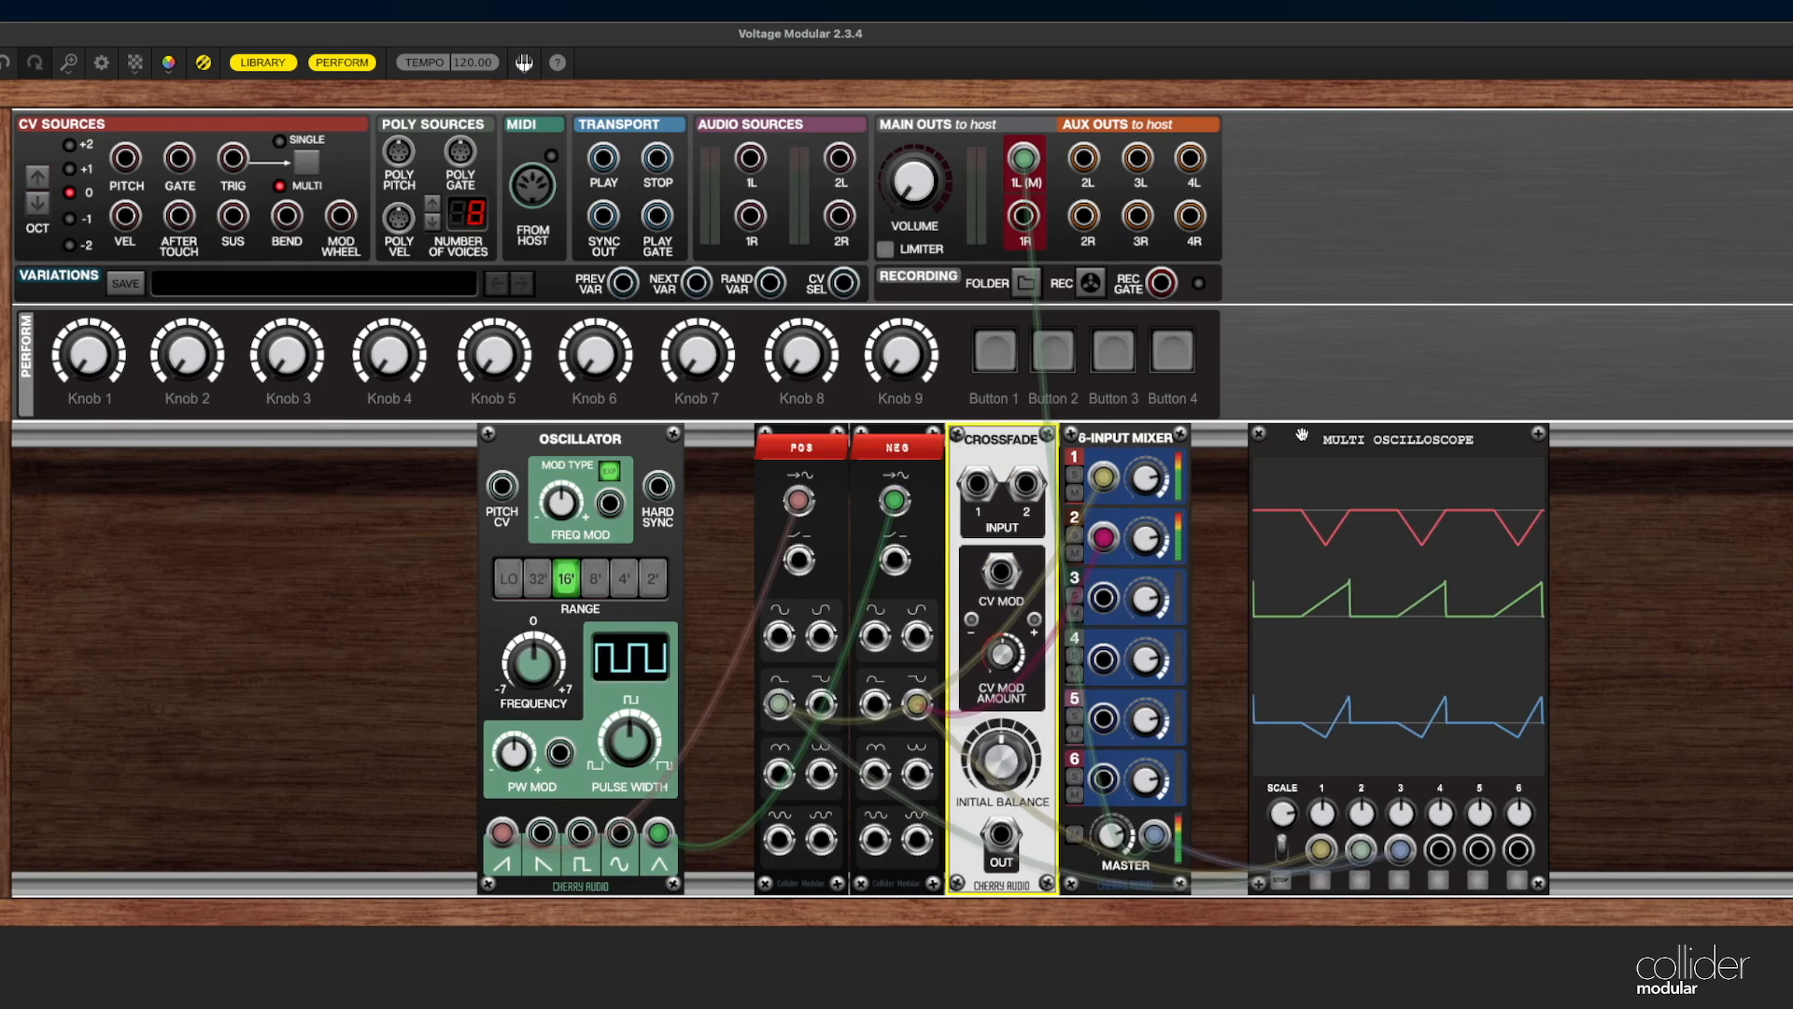
drag(1302, 434, 1405, 435)
drag(1126, 437, 1265, 437)
drag(1025, 439, 1141, 440)
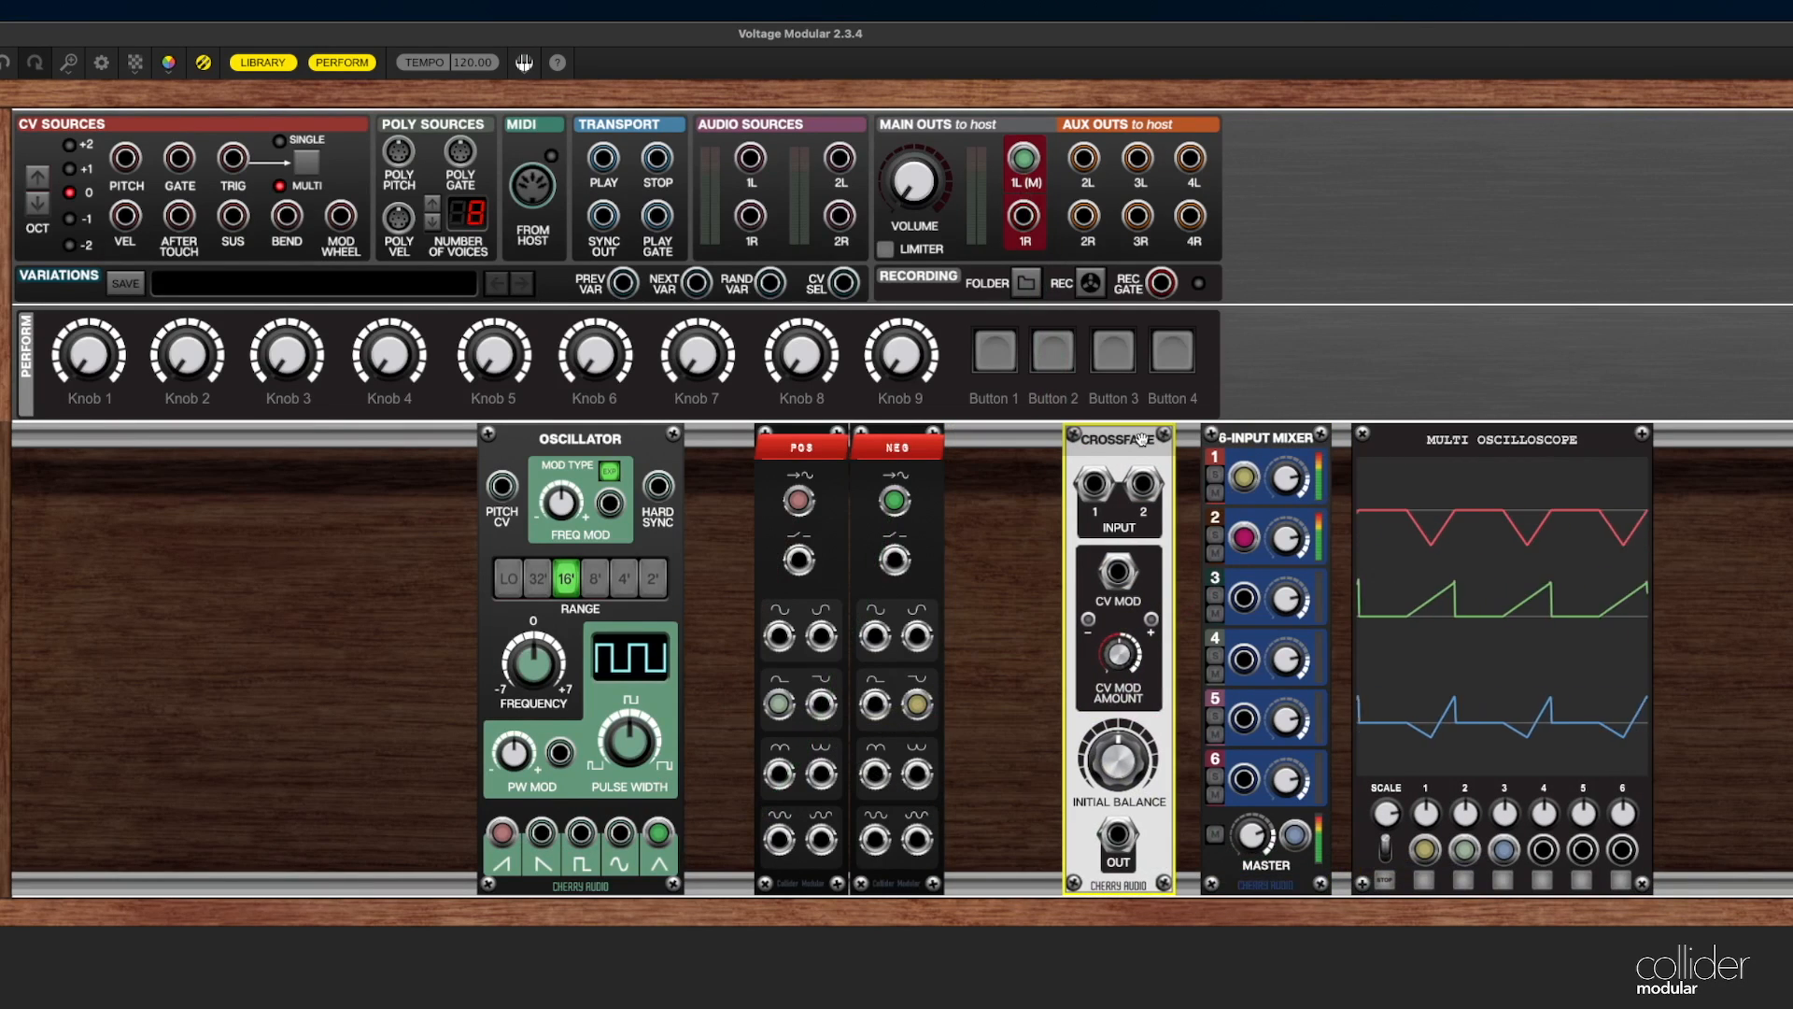
Add a third Recker between the NEG Recker and the Crossfade module and label it NEG ORG
click(809, 443)
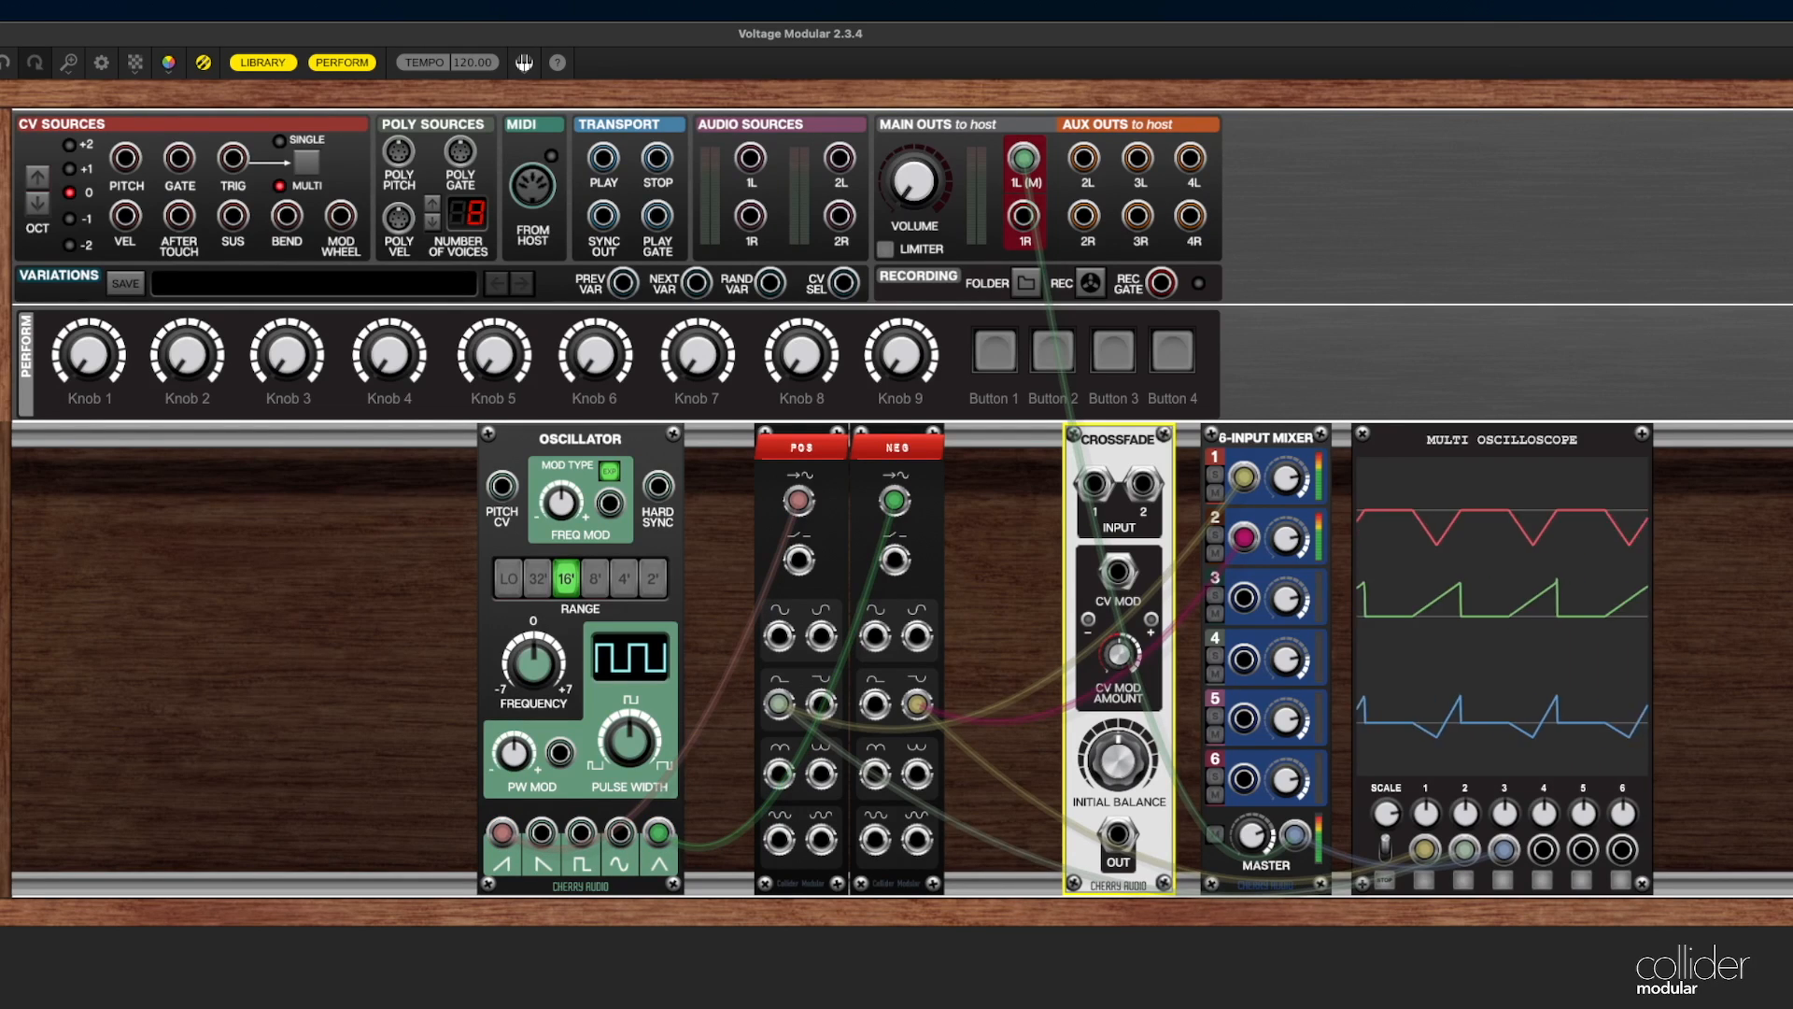
double_click(0, 280)
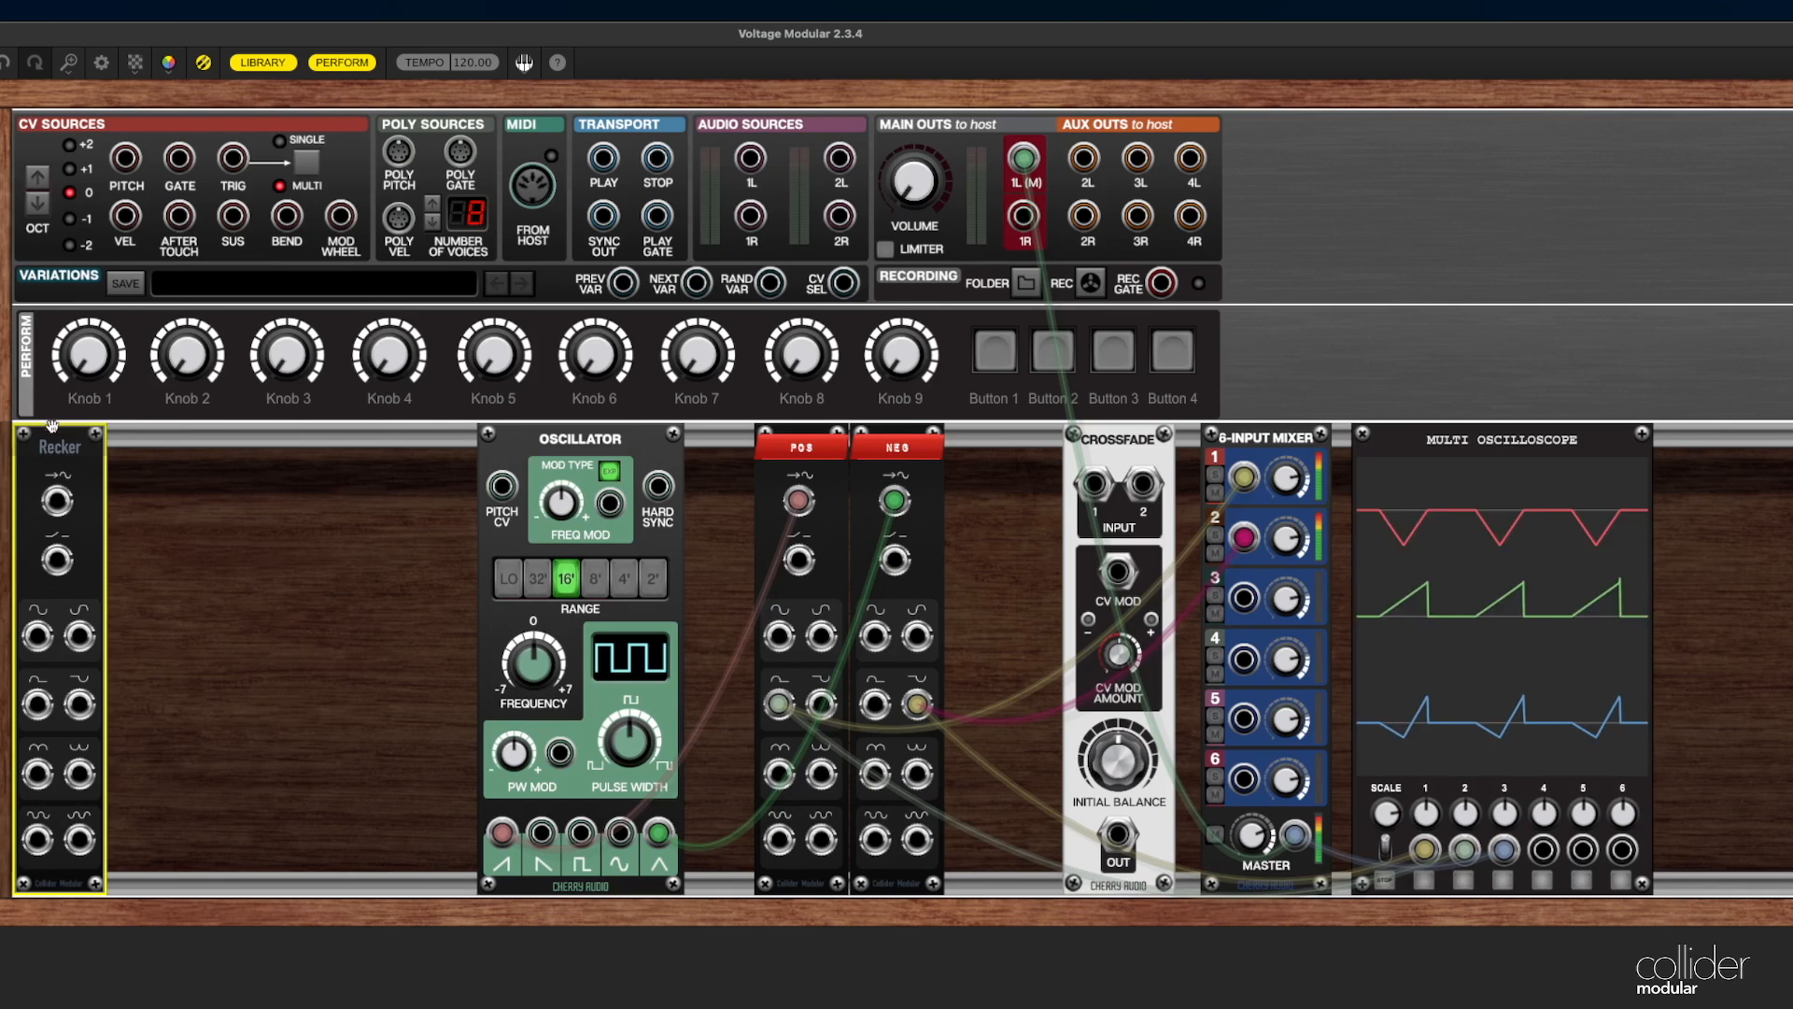
drag(53, 437, 962, 448)
right_click(976, 452)
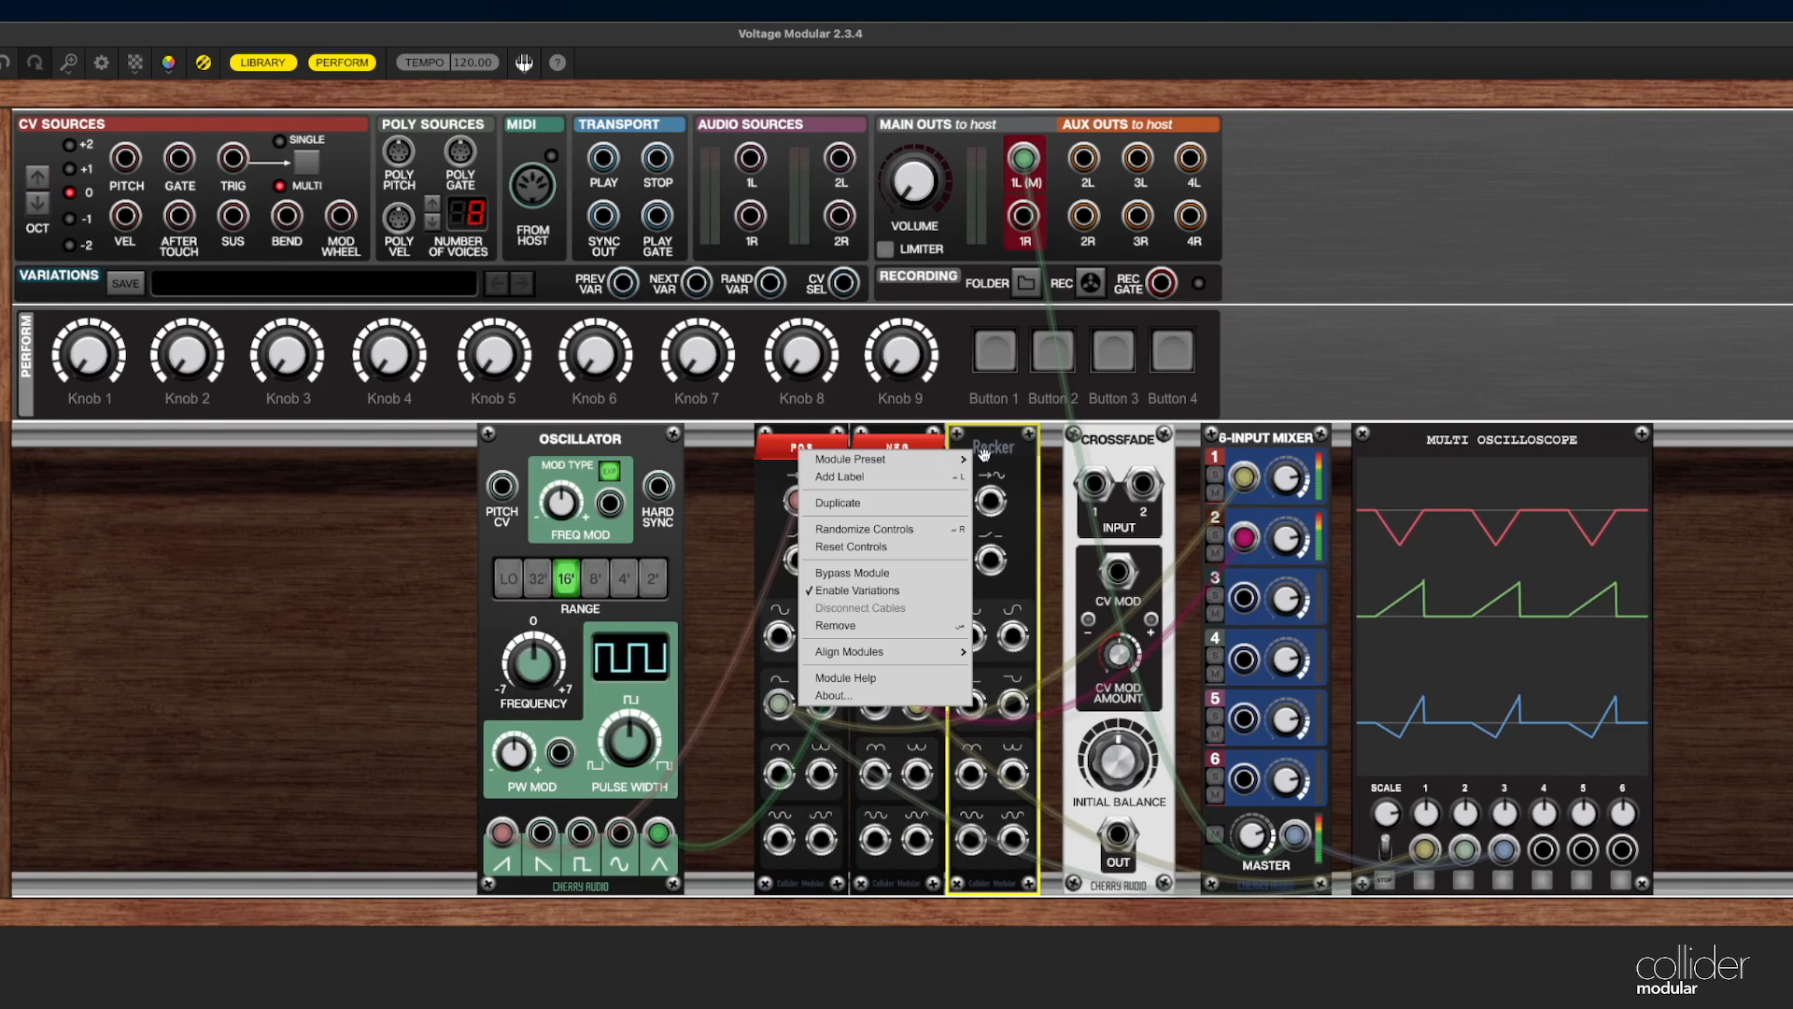
click(875, 478)
text(z)
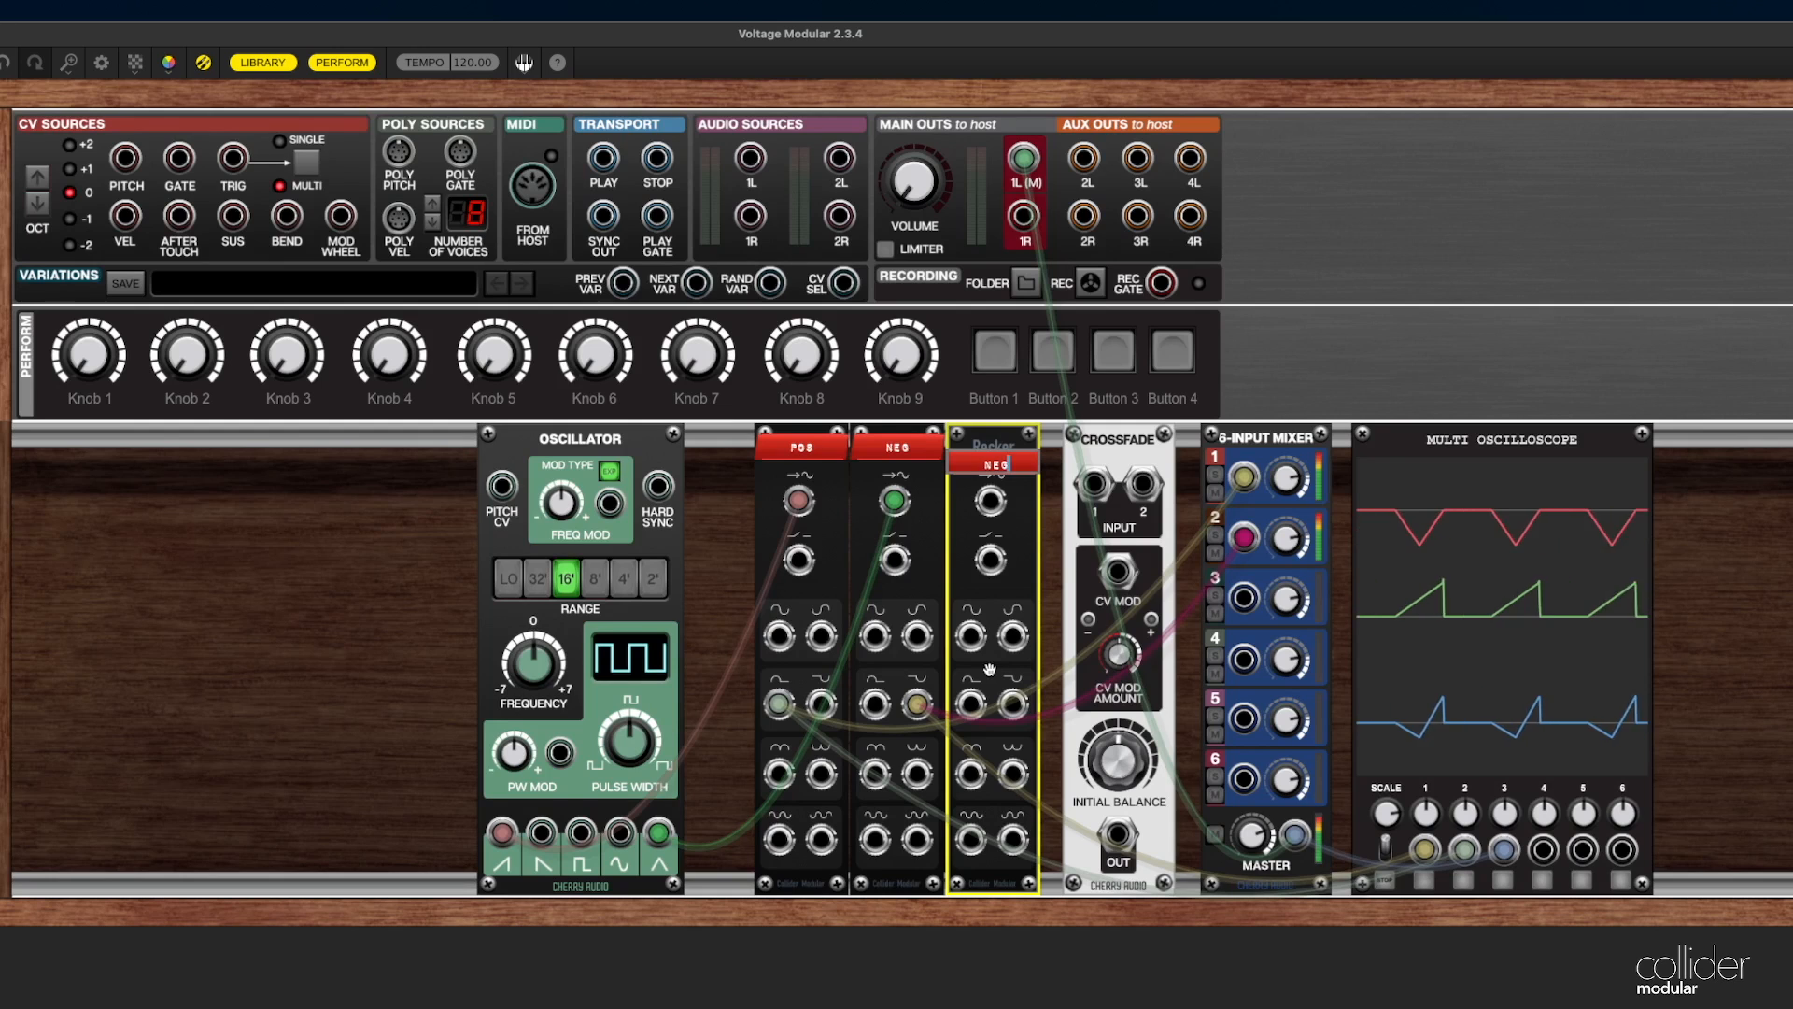
text(EG ORG)
key(Return)
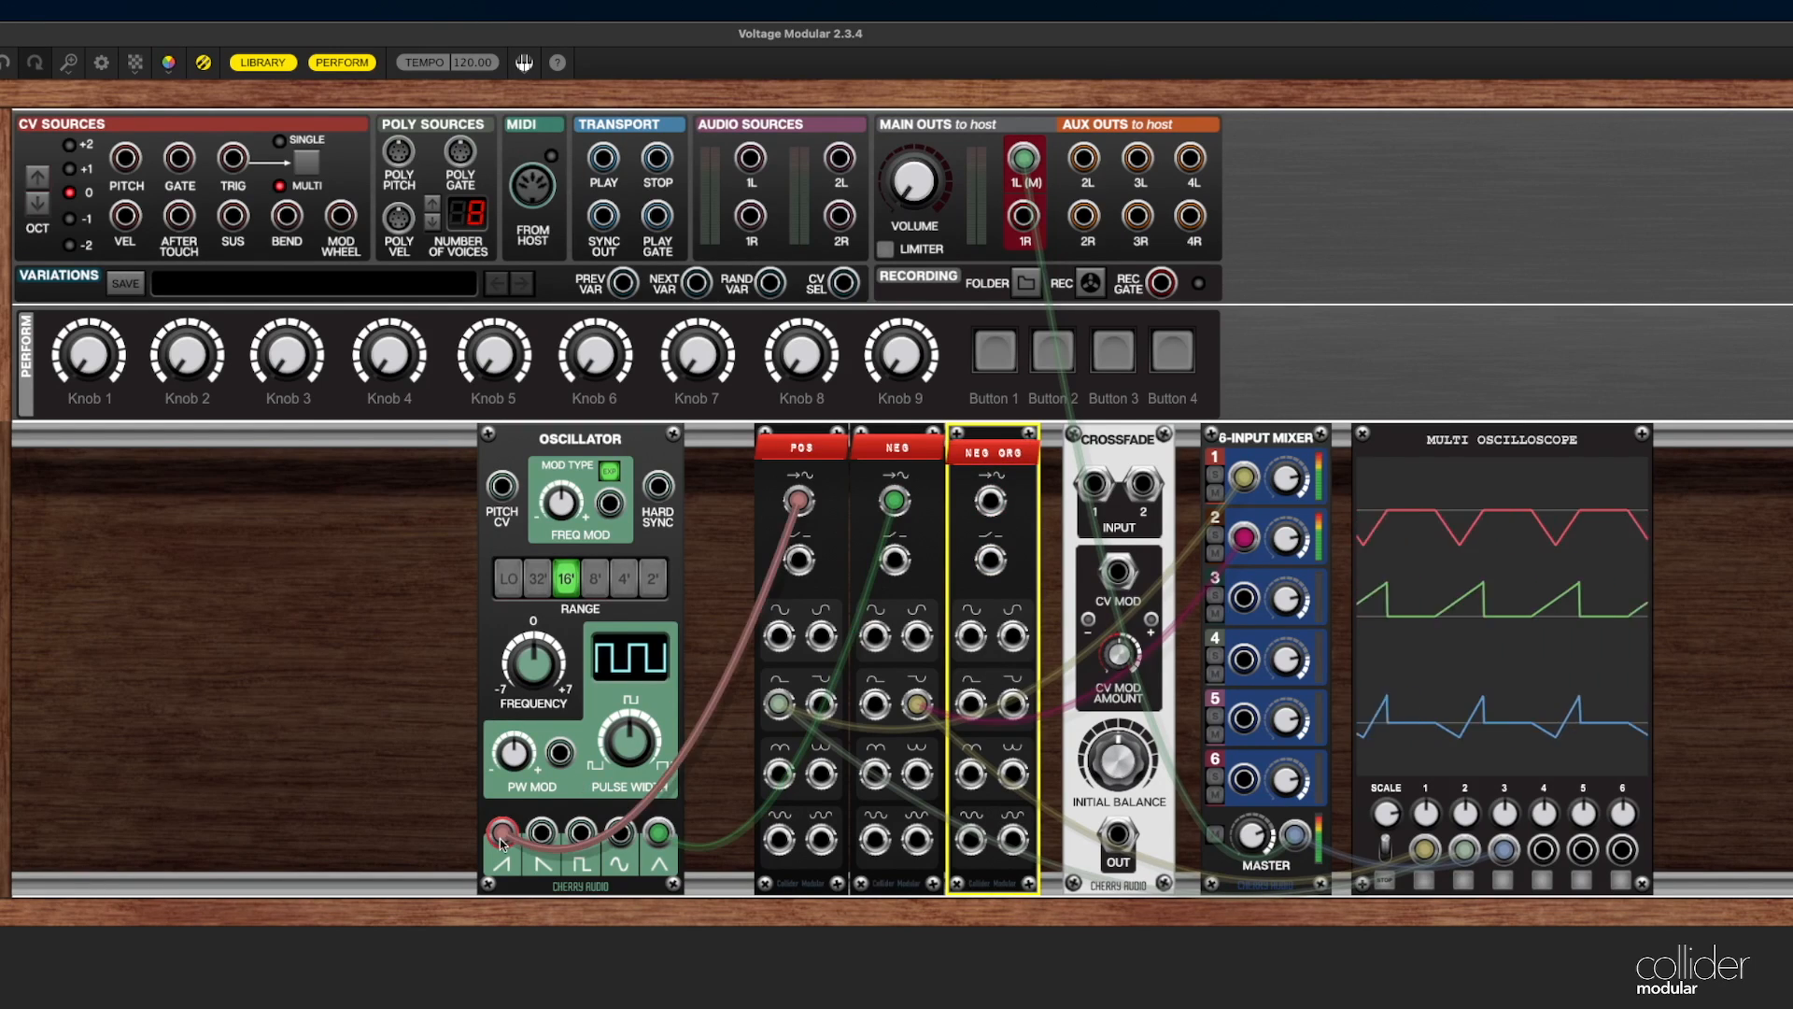
Patch the oscillator's rising sawtooth through NEG ORG's negative half-wave to Crossfade input 2, and move the NEG Recker's mixer cable to input 1
drag(502, 831, 991, 502)
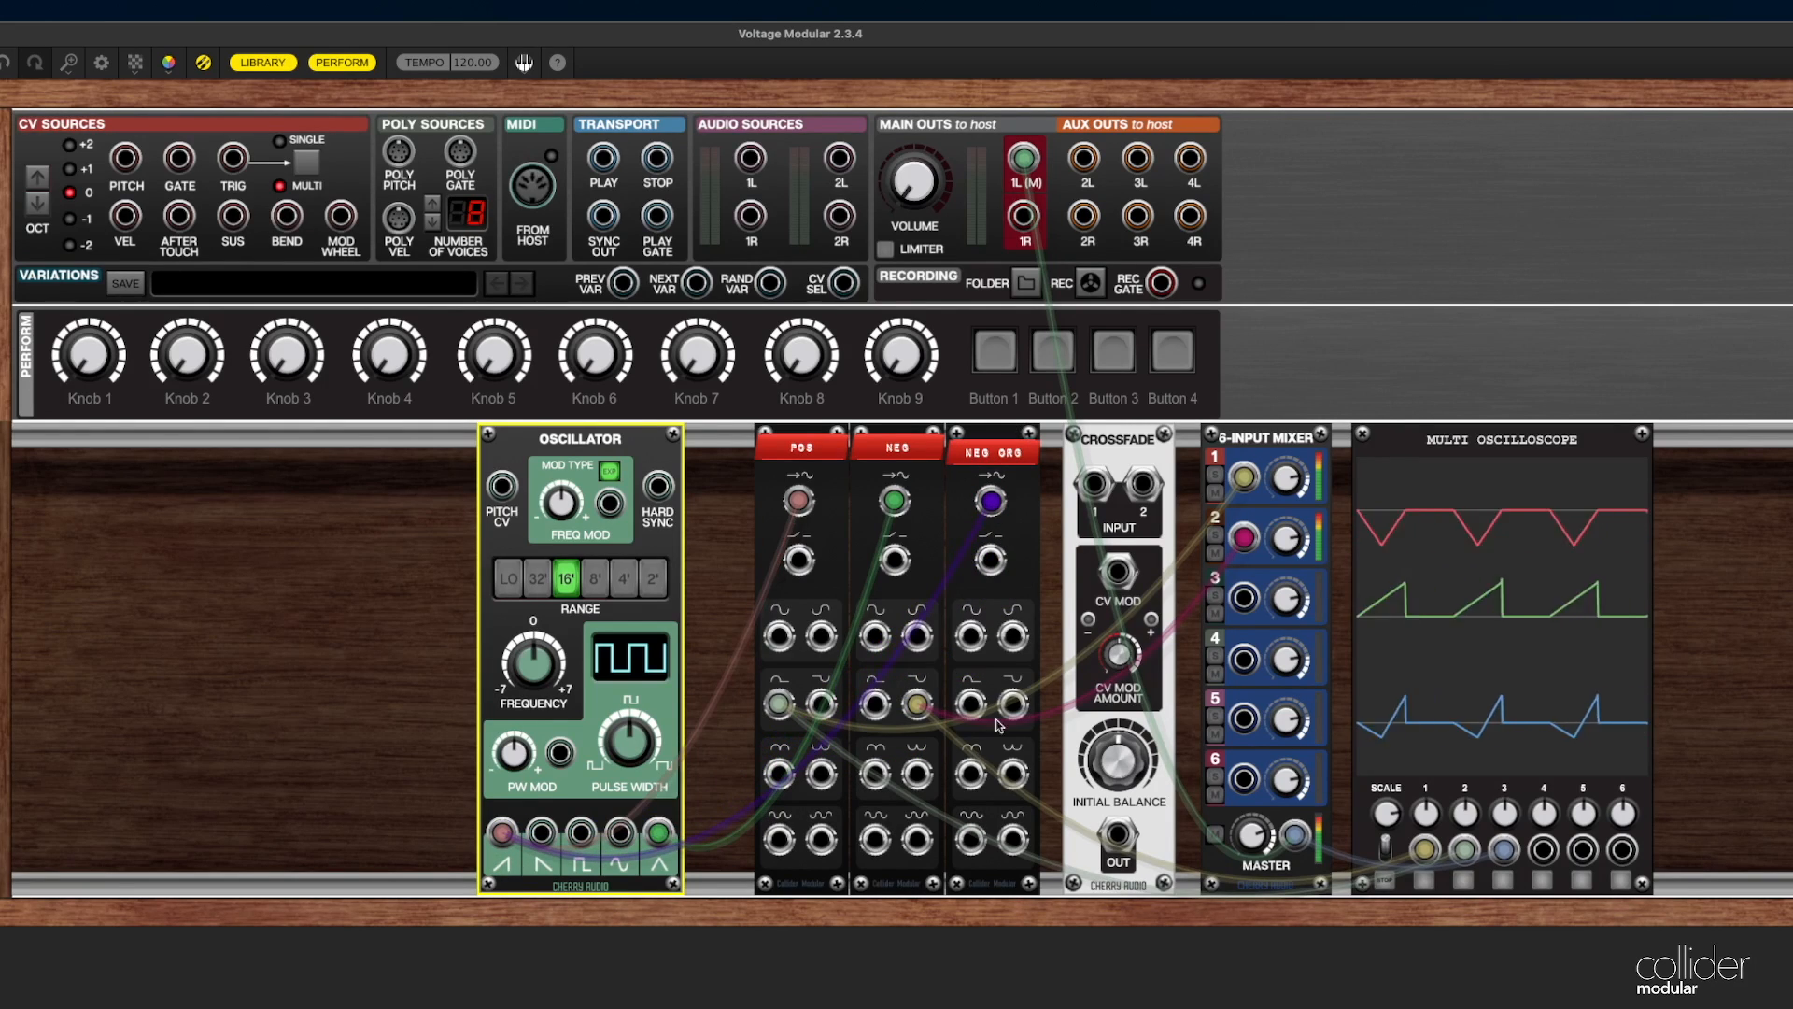
drag(1011, 705, 1138, 498)
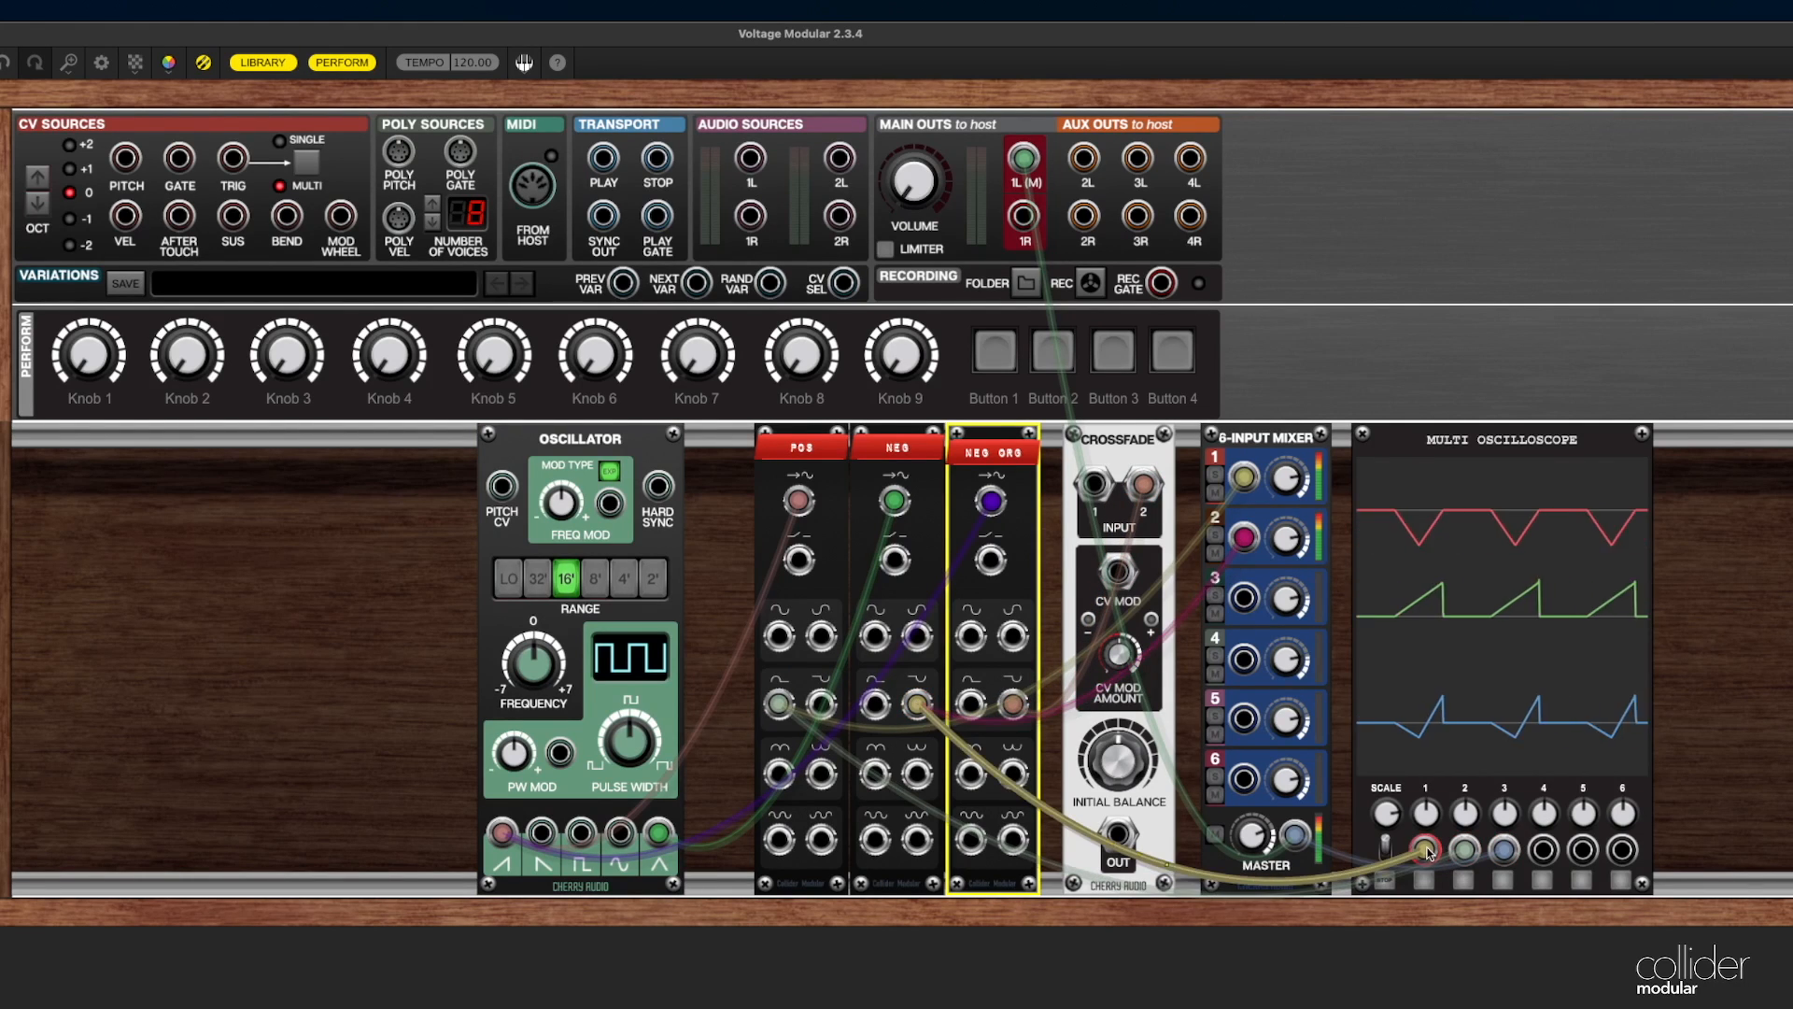
drag(1245, 537, 1095, 484)
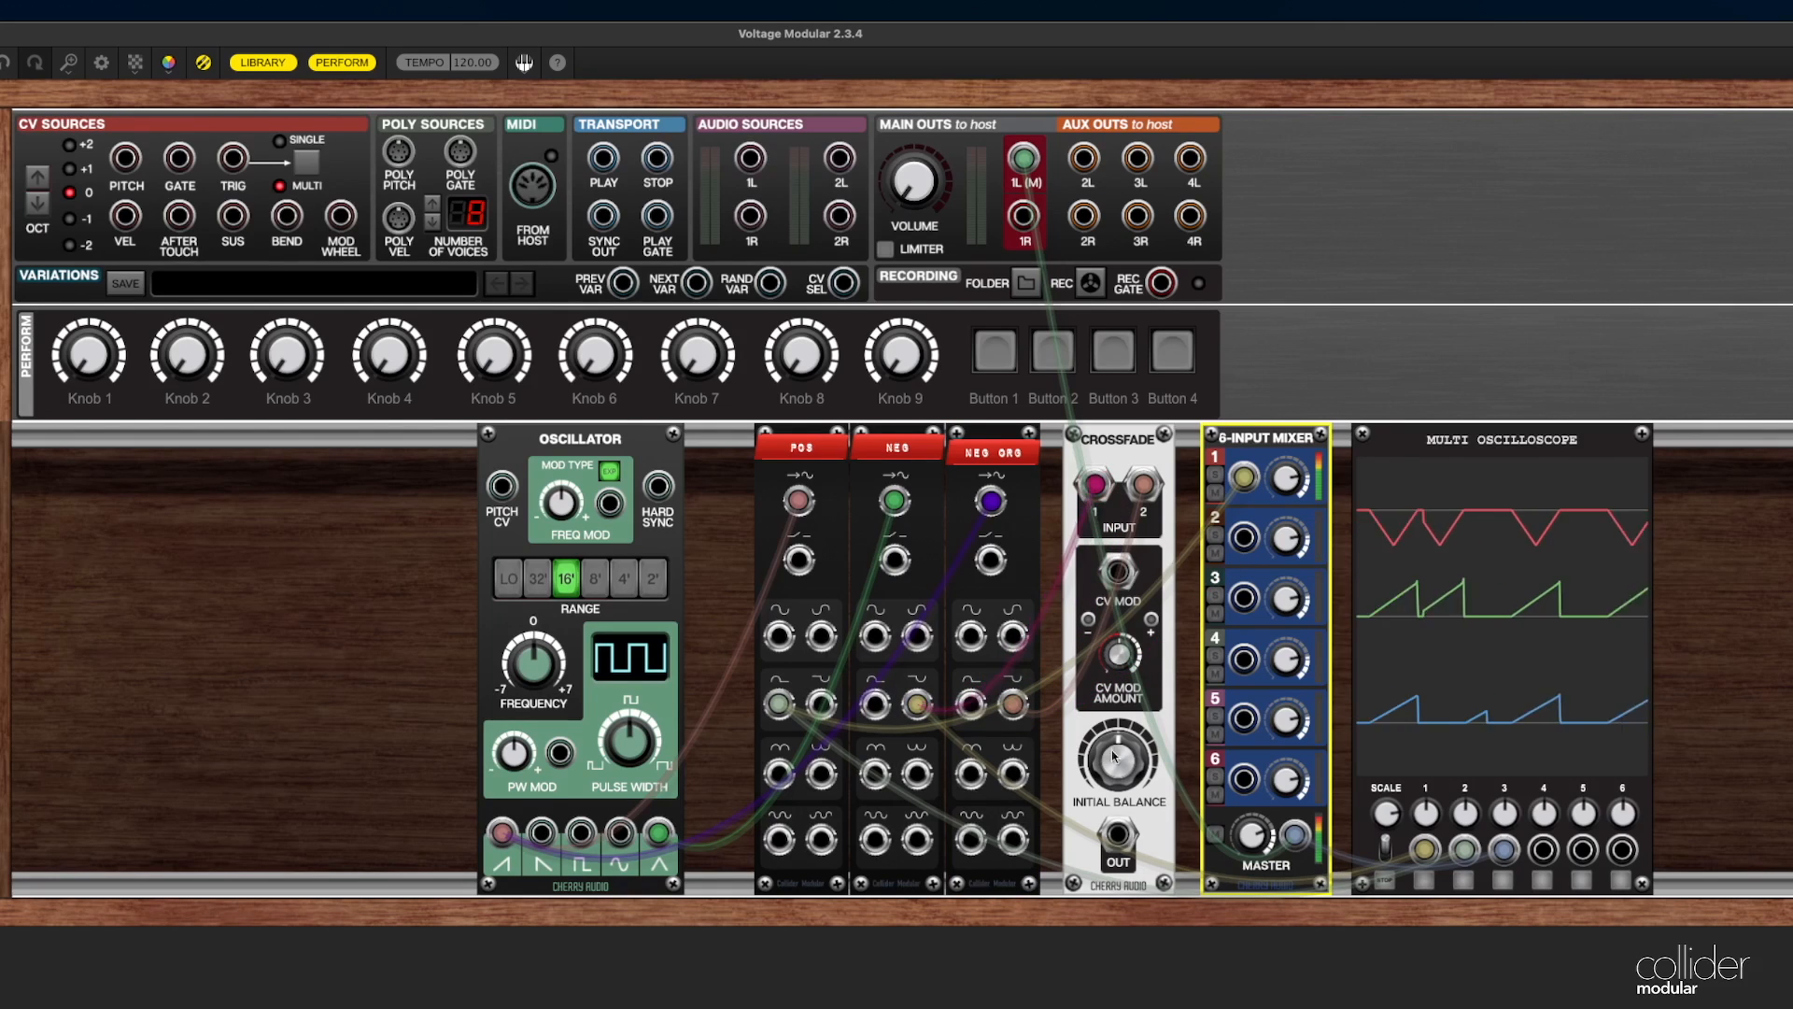
Patch the Crossfade output to mixer input 2 and show only the mixer's output on oscilloscope channel 1
drag(1118, 834, 1245, 538)
mouse_move(1504, 850)
mouse_down()
mouse_move(1404, 962)
mouse_move(1438, 978)
mouse_move(1504, 850)
mouse_move(1466, 874)
mouse_move(1424, 850)
mouse_up()
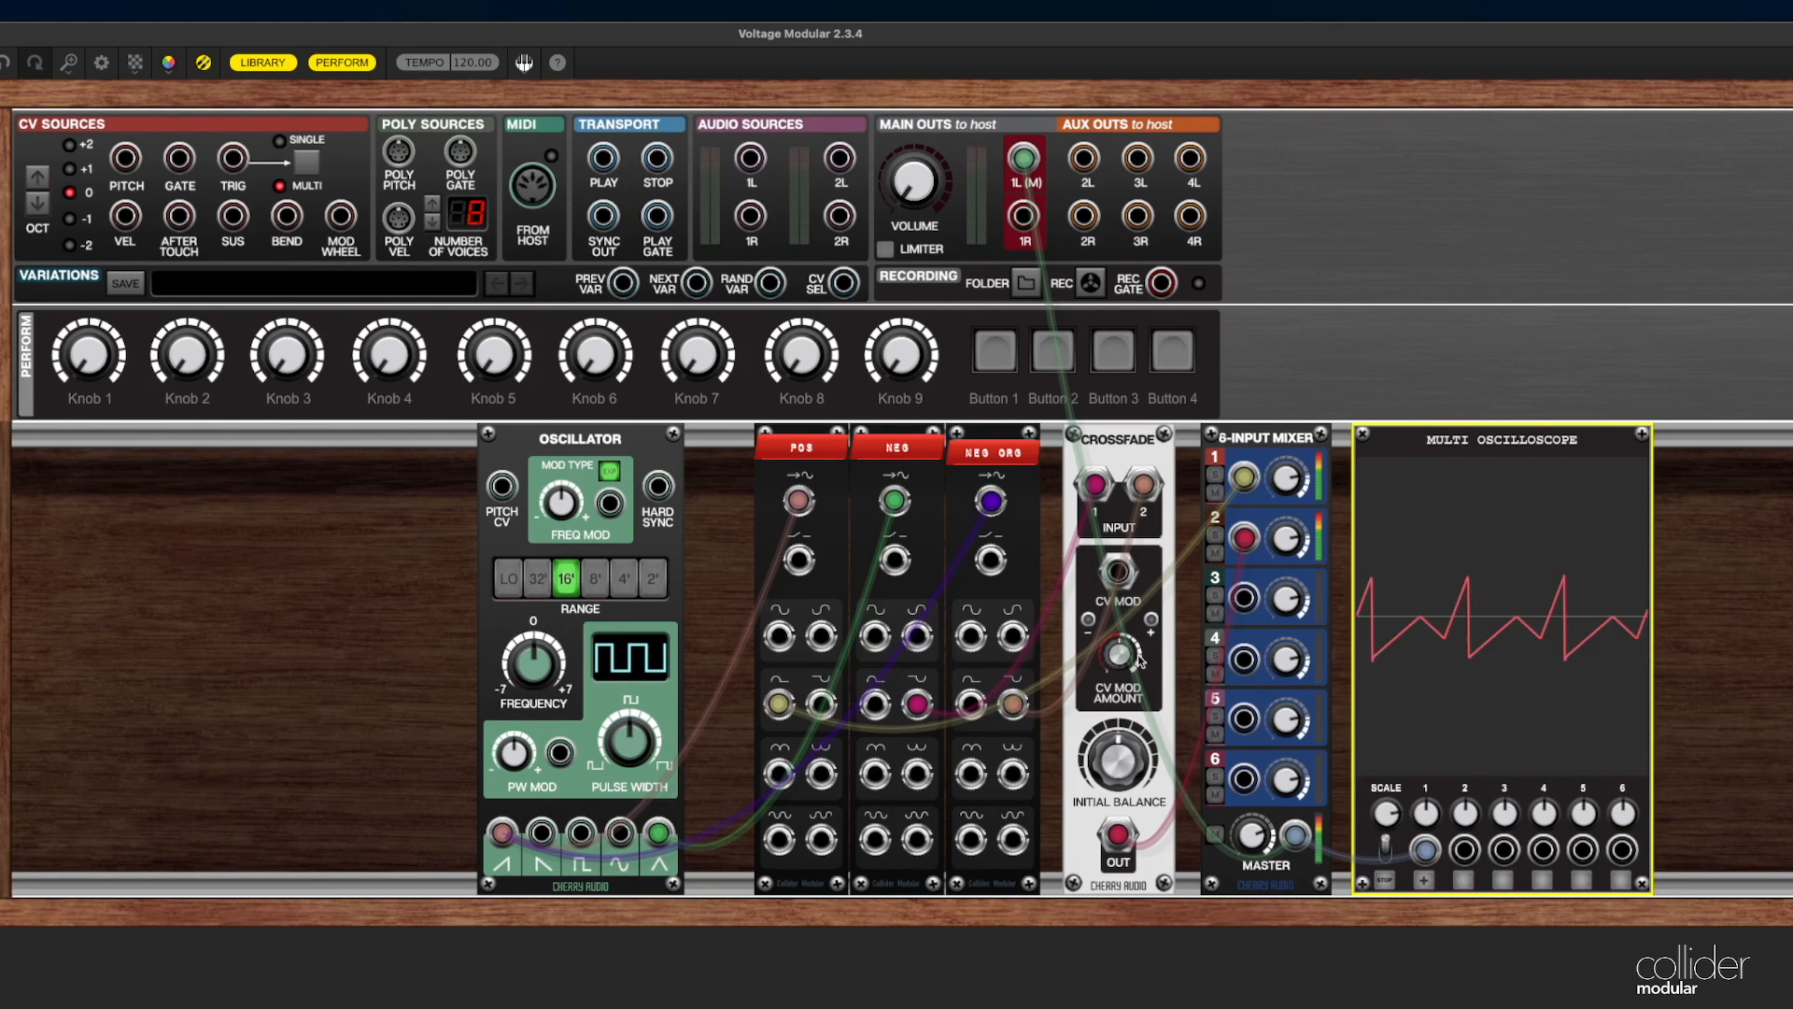
Turn the Crossfade's initial balance fully to input 2 and align the NEG ORG label with the other two labels
mouse_move(1126, 758)
mouse_down()
mouse_move(1130, 1001)
mouse_move(1147, 573)
mouse_up()
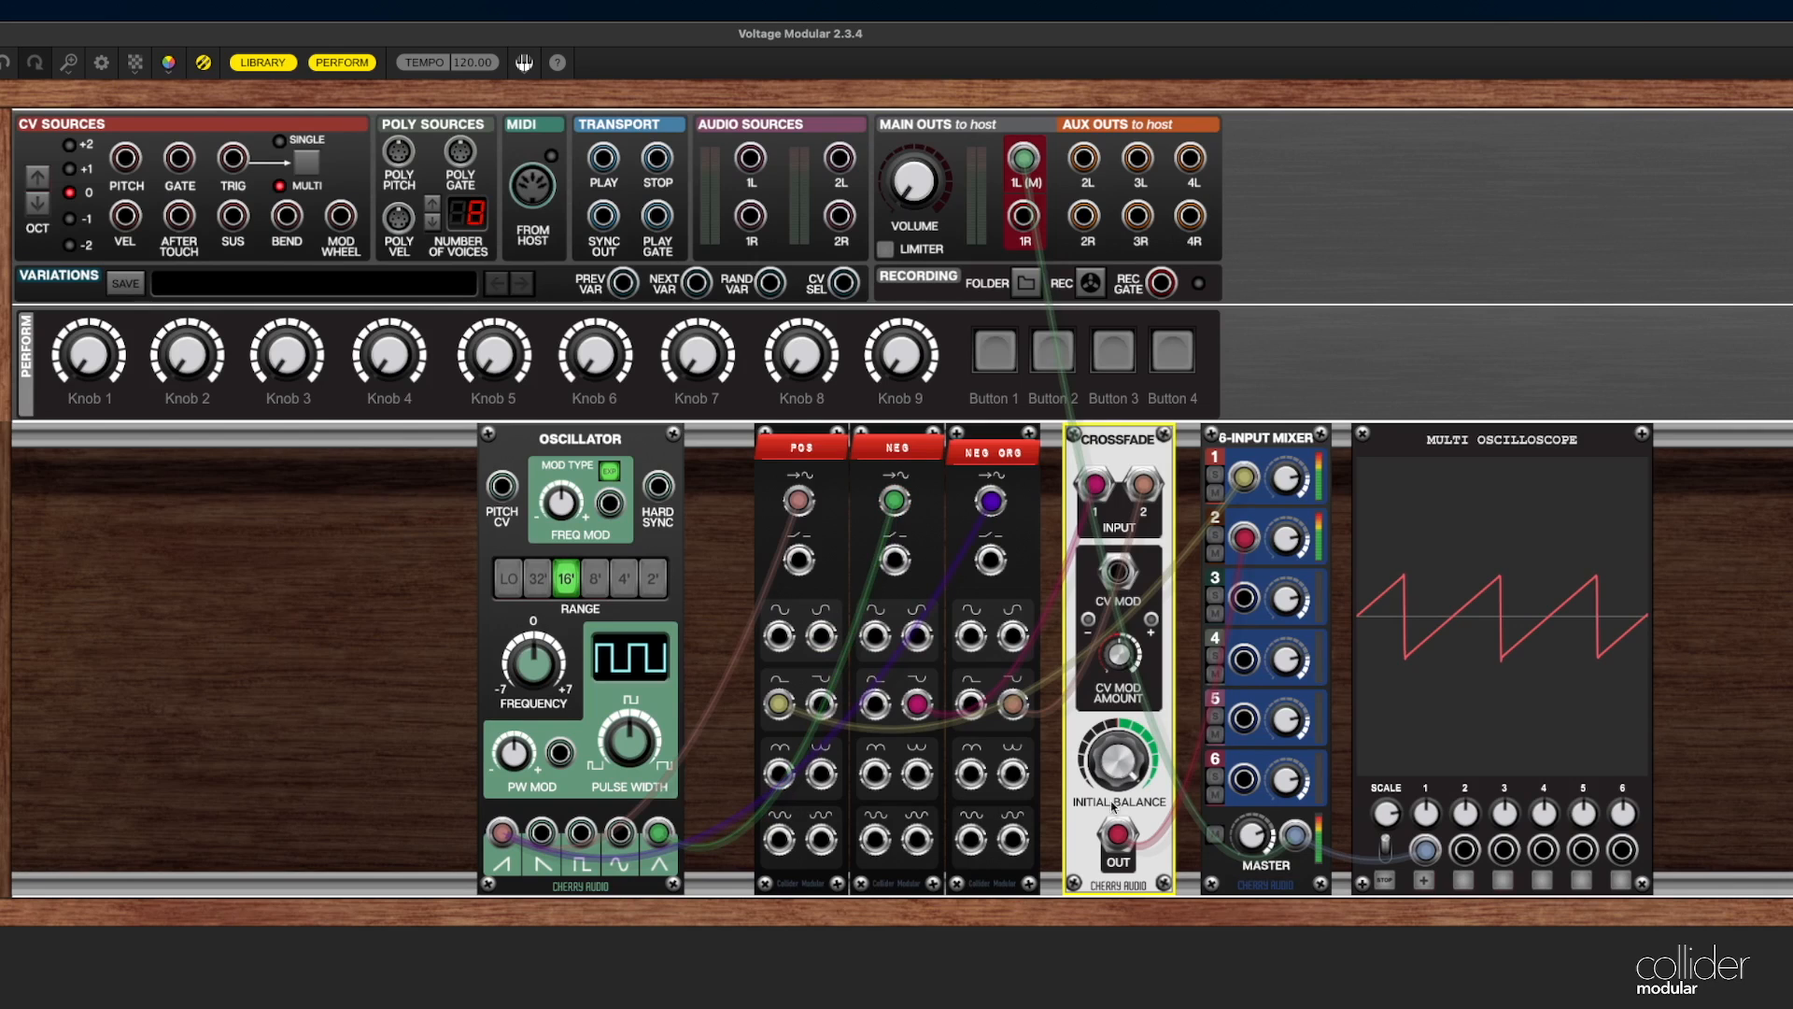
mouse_move(1117, 768)
mouse_down()
mouse_move(1112, 945)
mouse_move(1105, 762)
mouse_up()
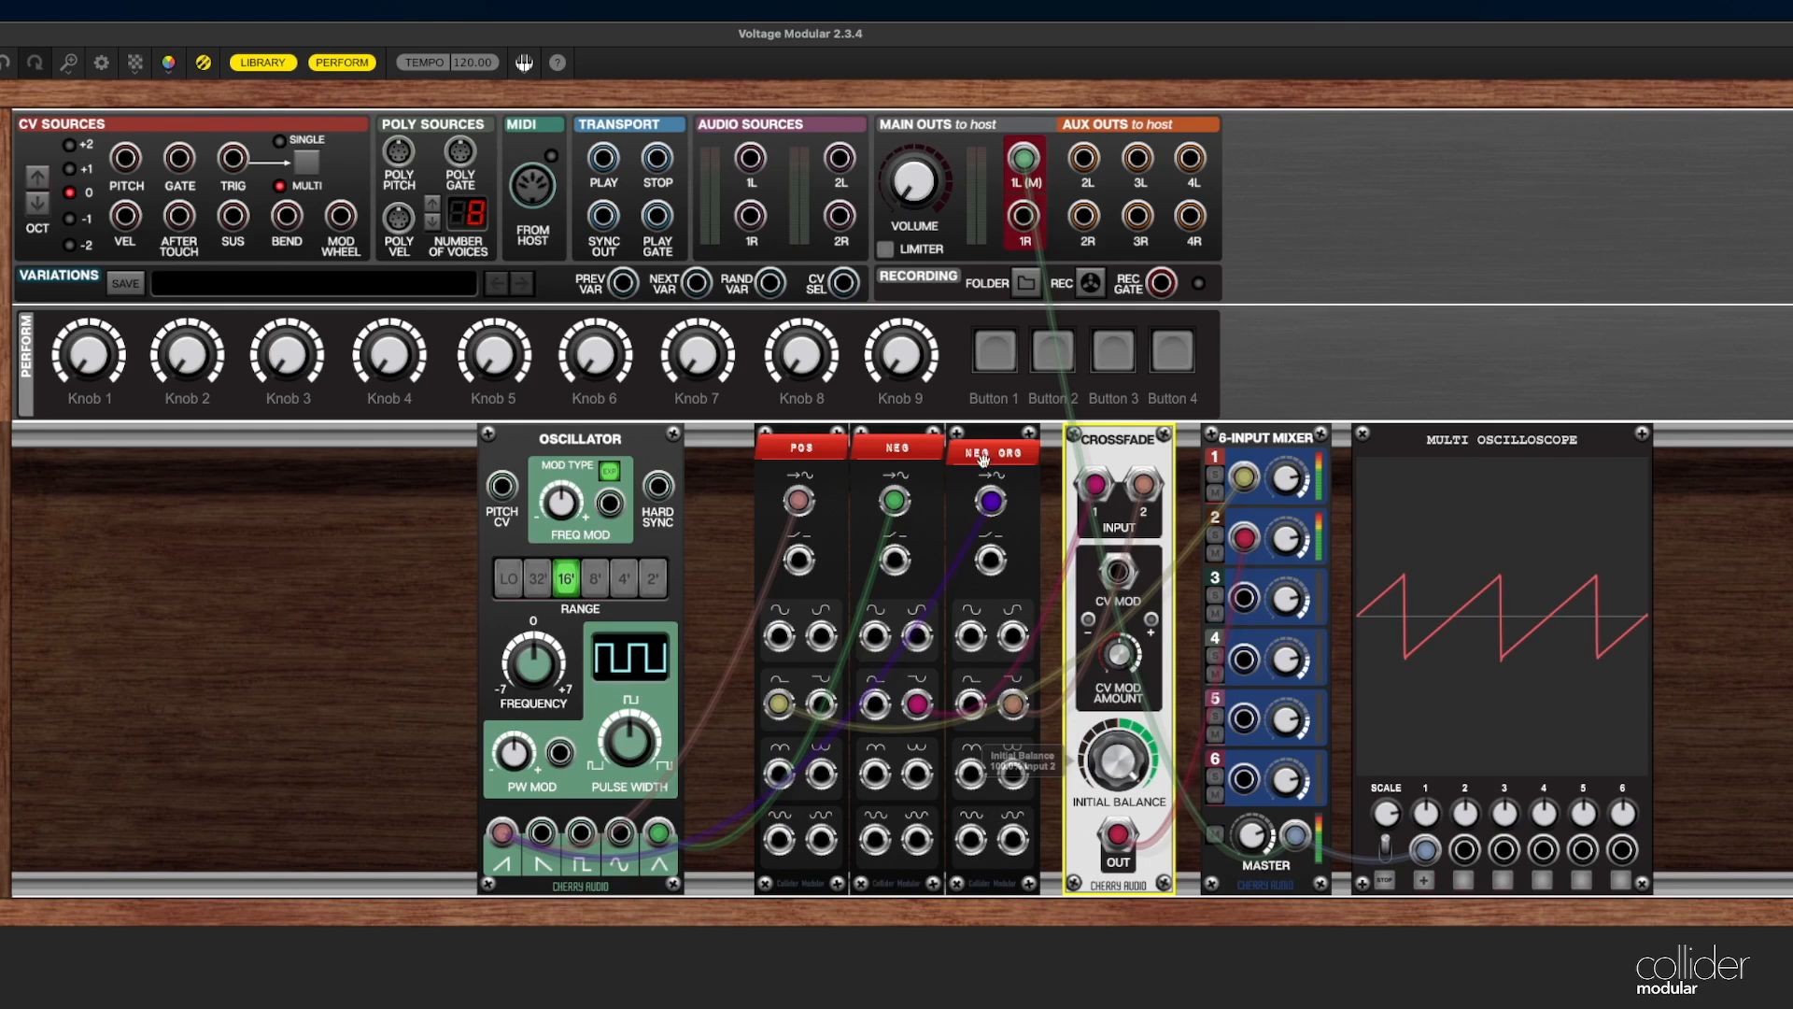
drag(973, 455, 972, 449)
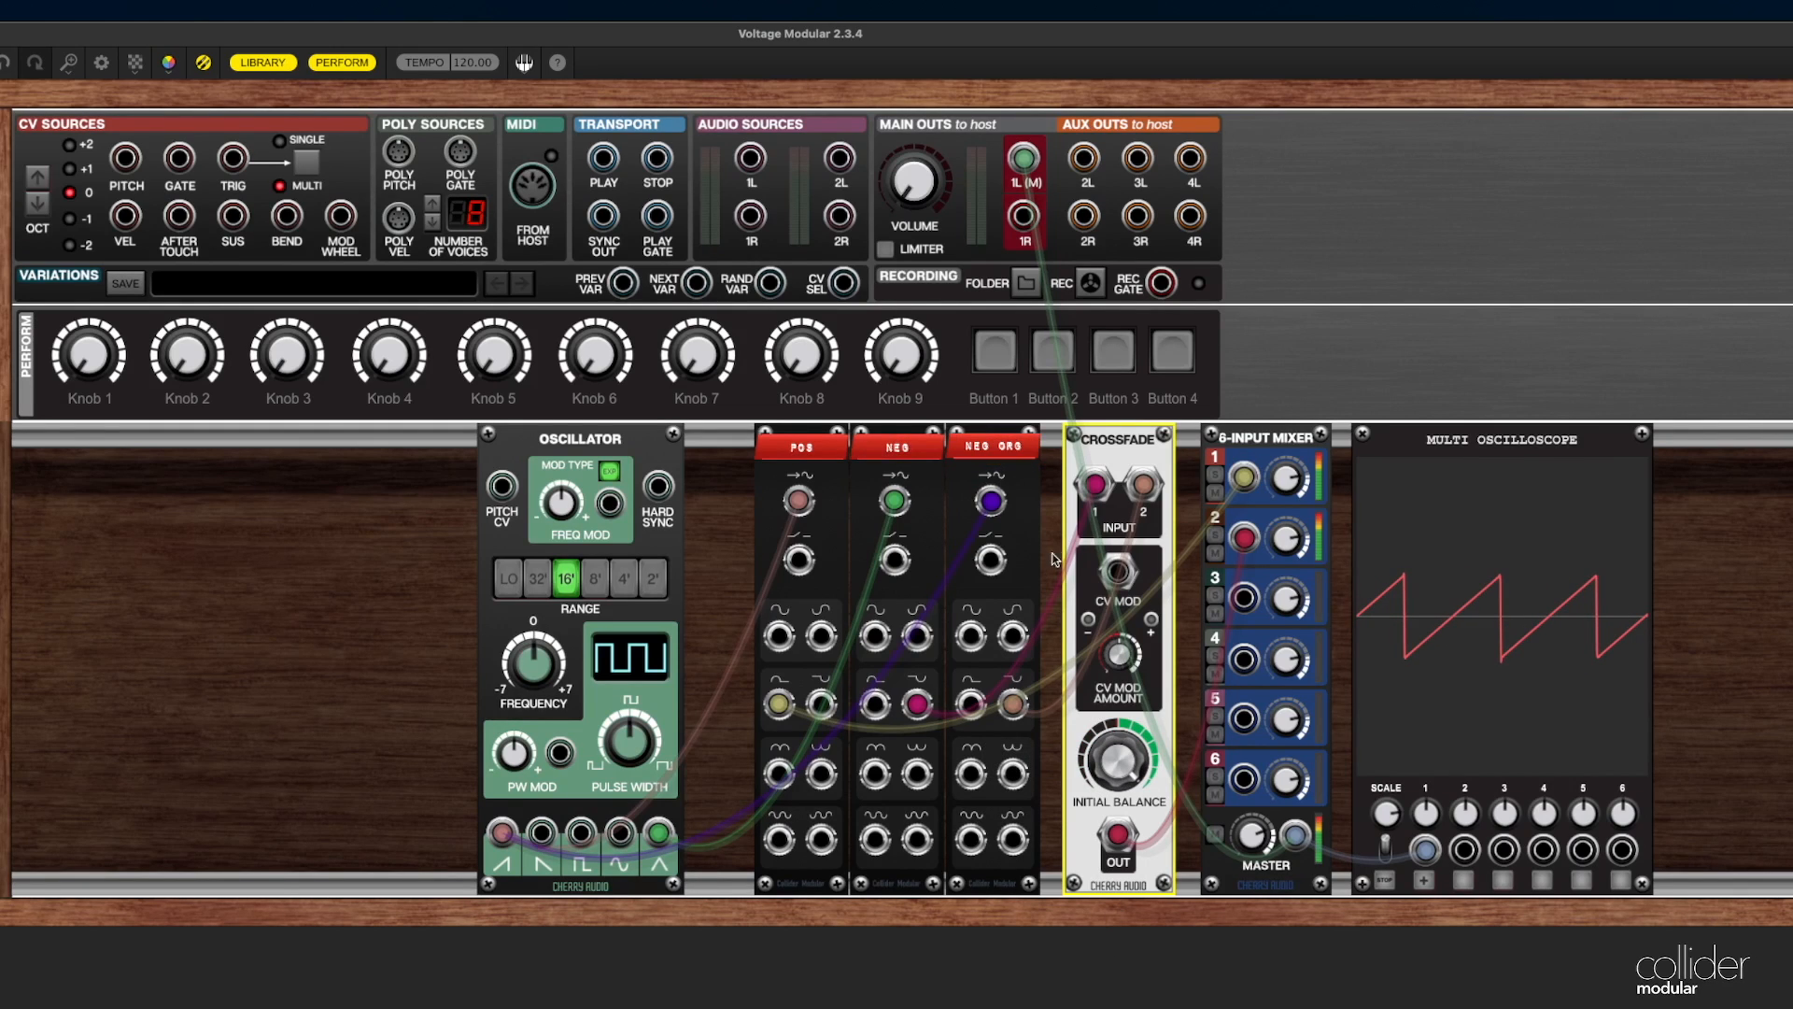
Add an LFO between the oscillator and the POS Recker and patch its sine output to the Crossfade's CV Mod input
click(1052, 522)
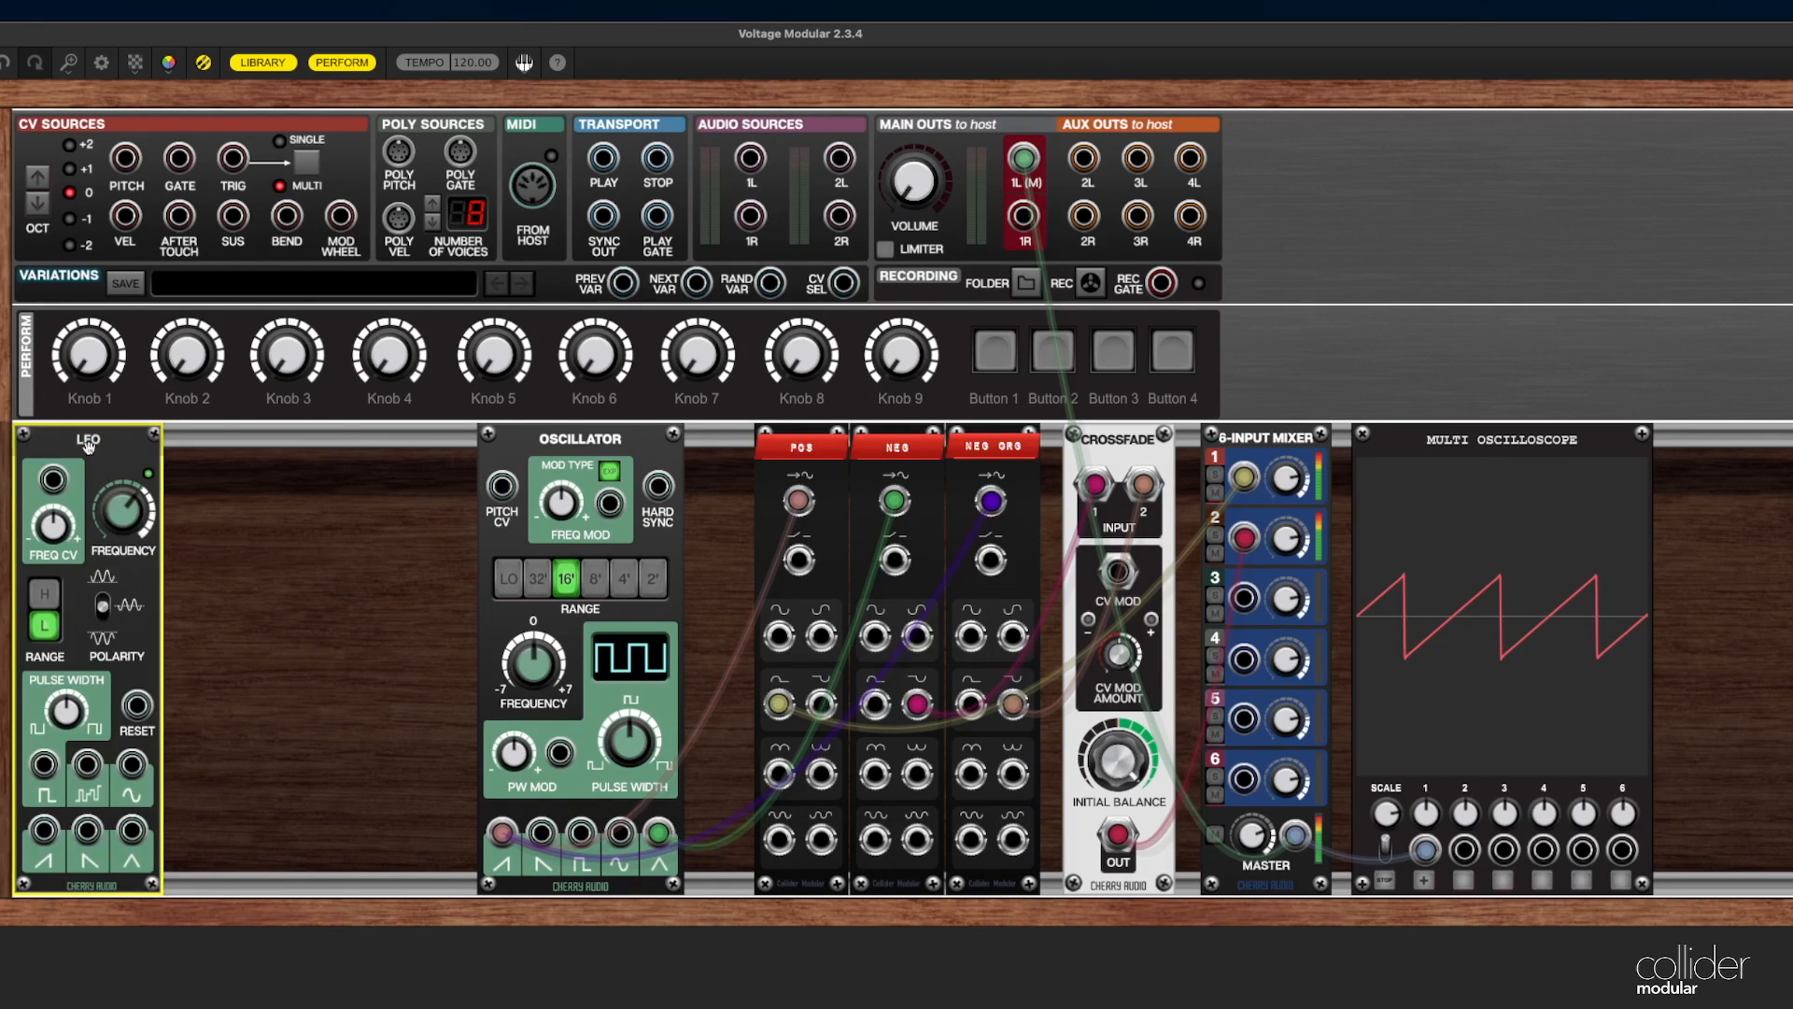
drag(93, 472, 757, 476)
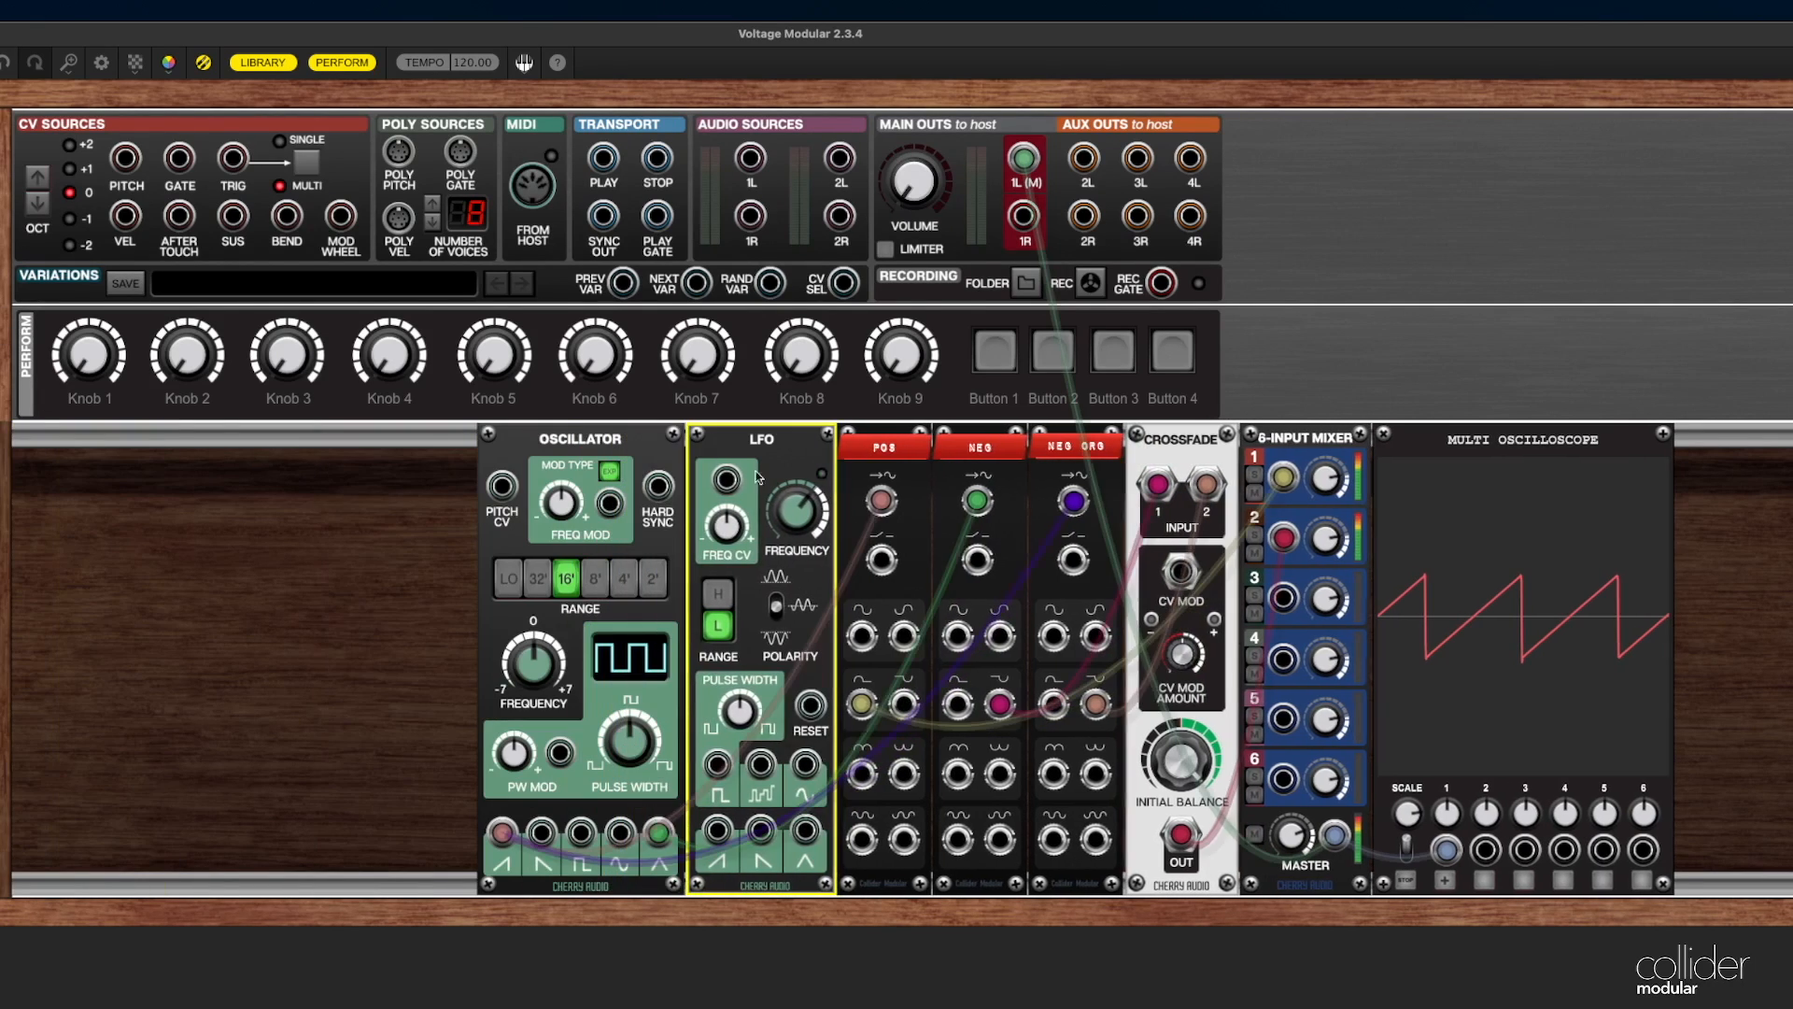
drag(818, 774, 1181, 572)
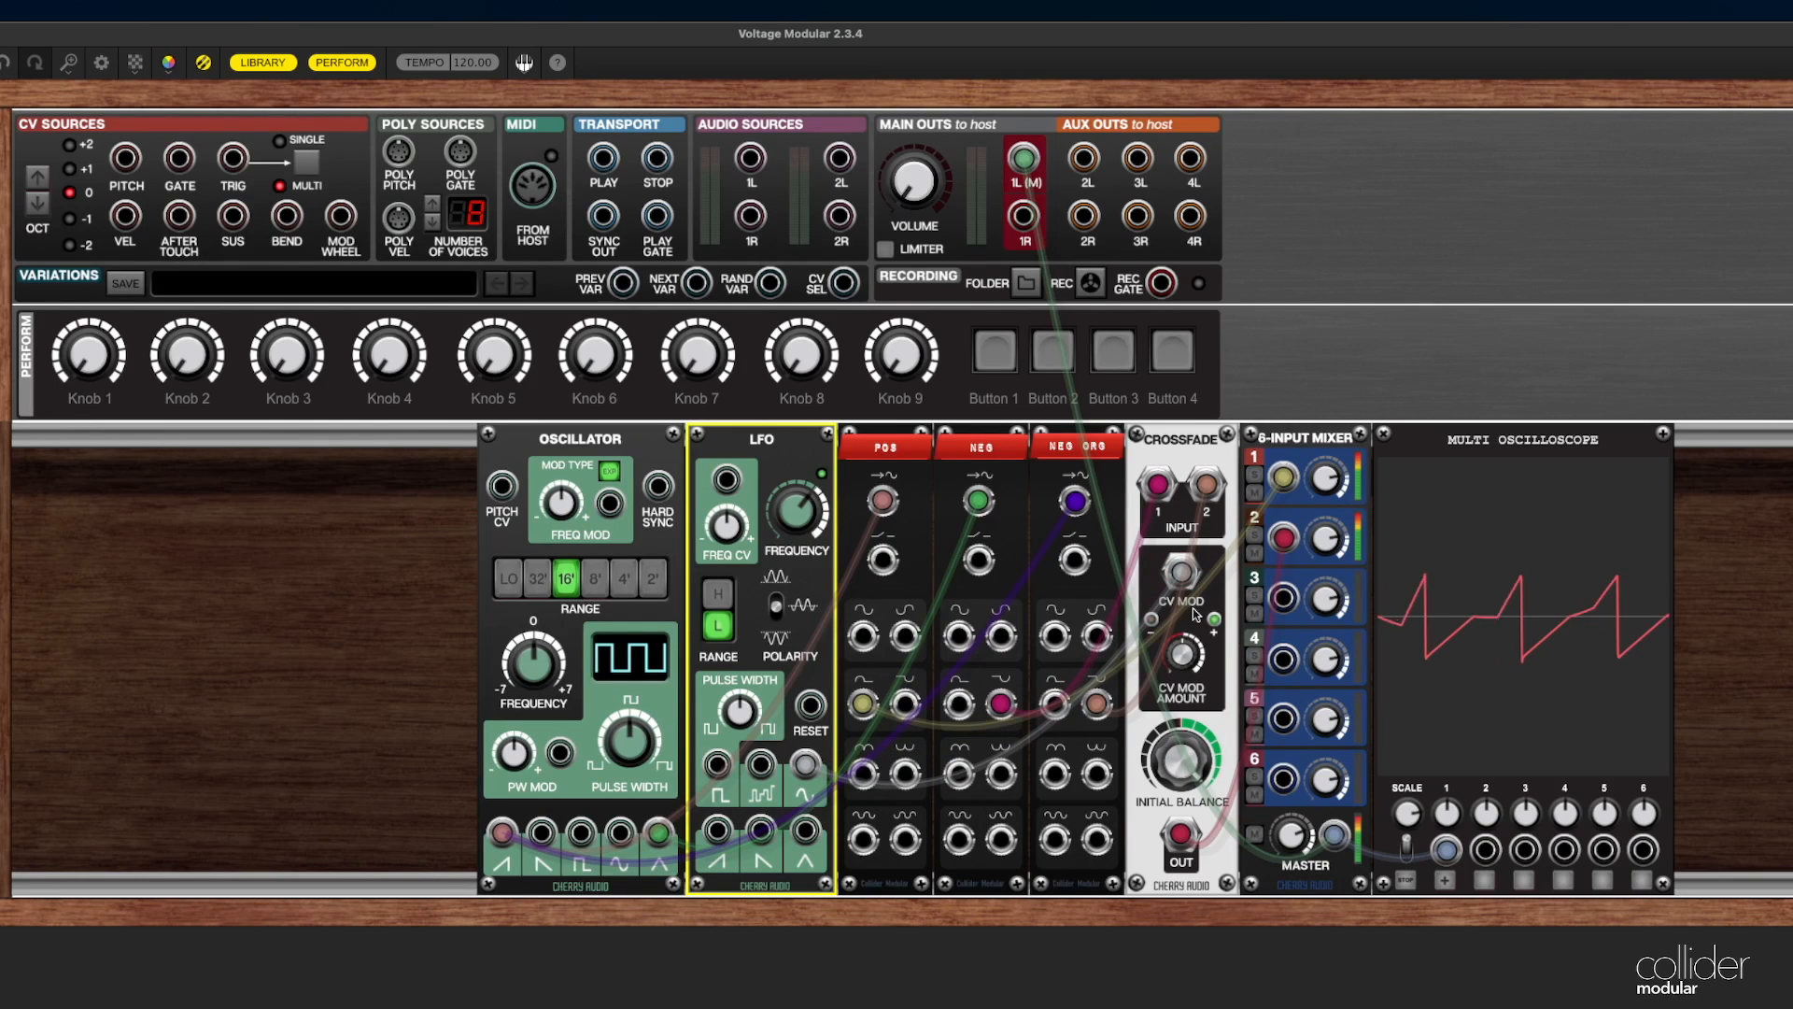
Lower the LFO's frequency and return the Crossfade's initial balance to the middle
drag(795, 509, 792, 620)
drag(1180, 759, 1206, 924)
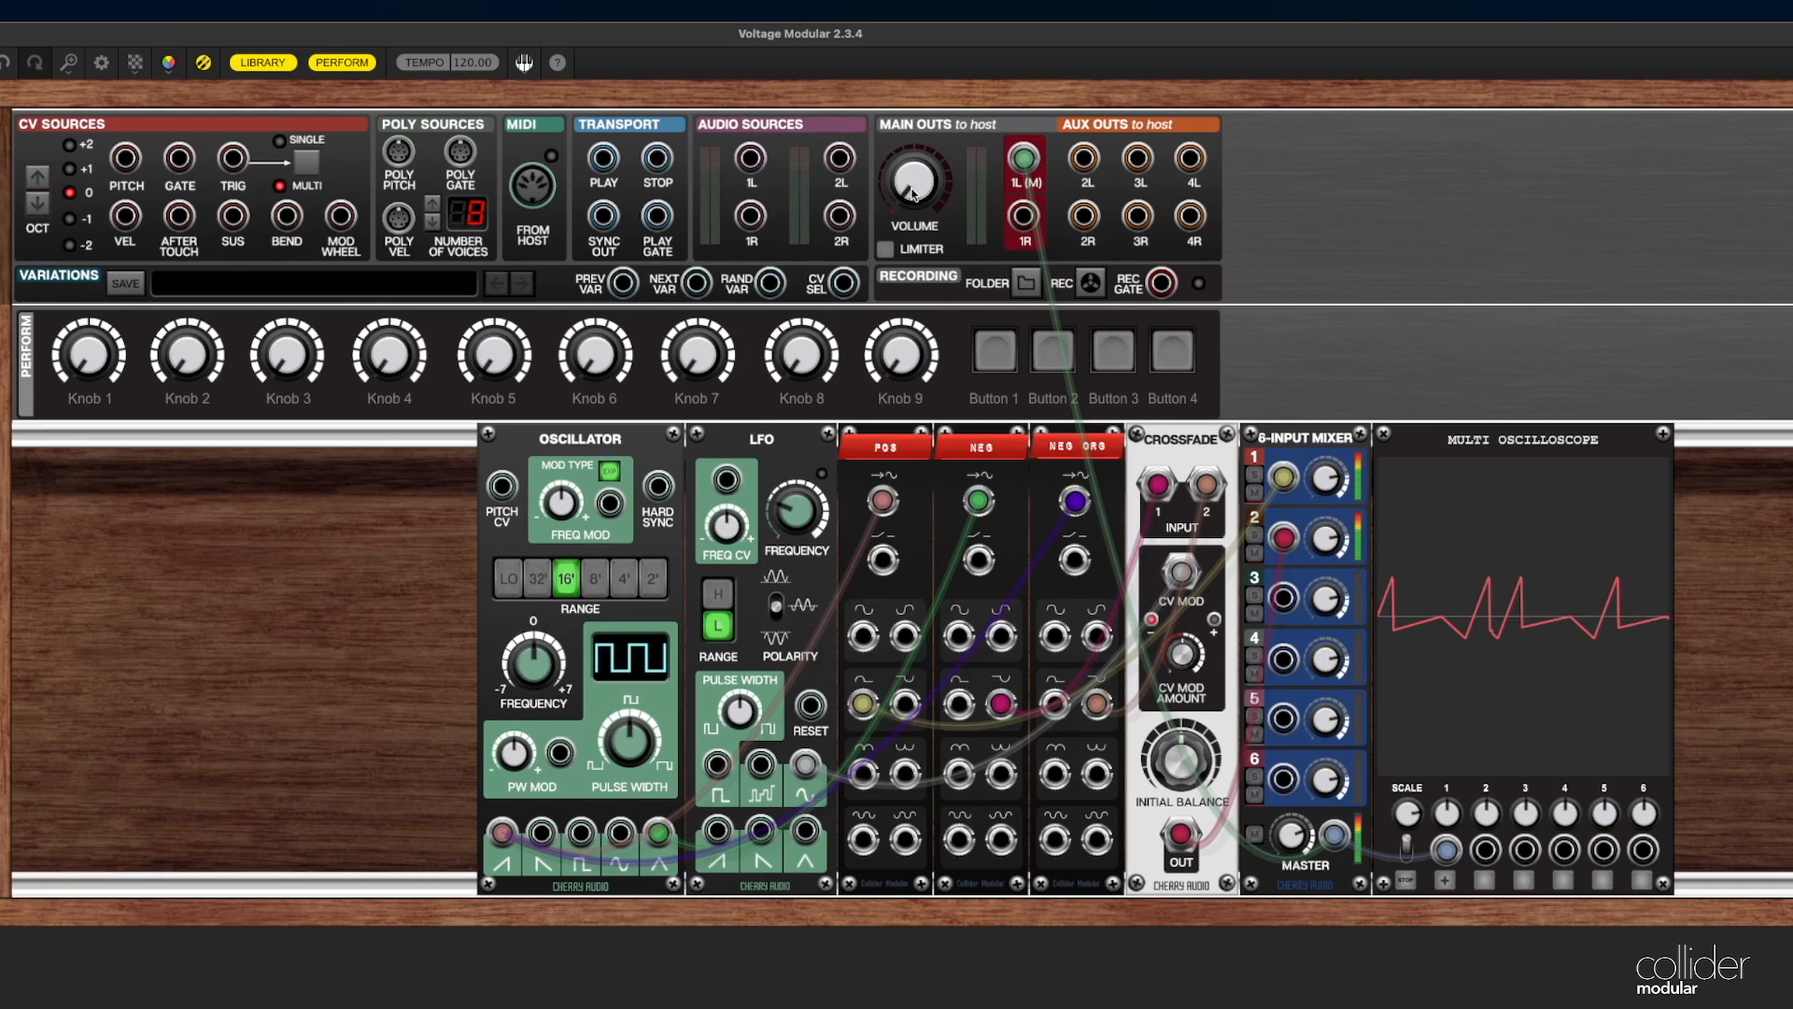
Raise the LFO's frequency and set the main output volume to -18.9 dB
drag(925, 168, 912, 167)
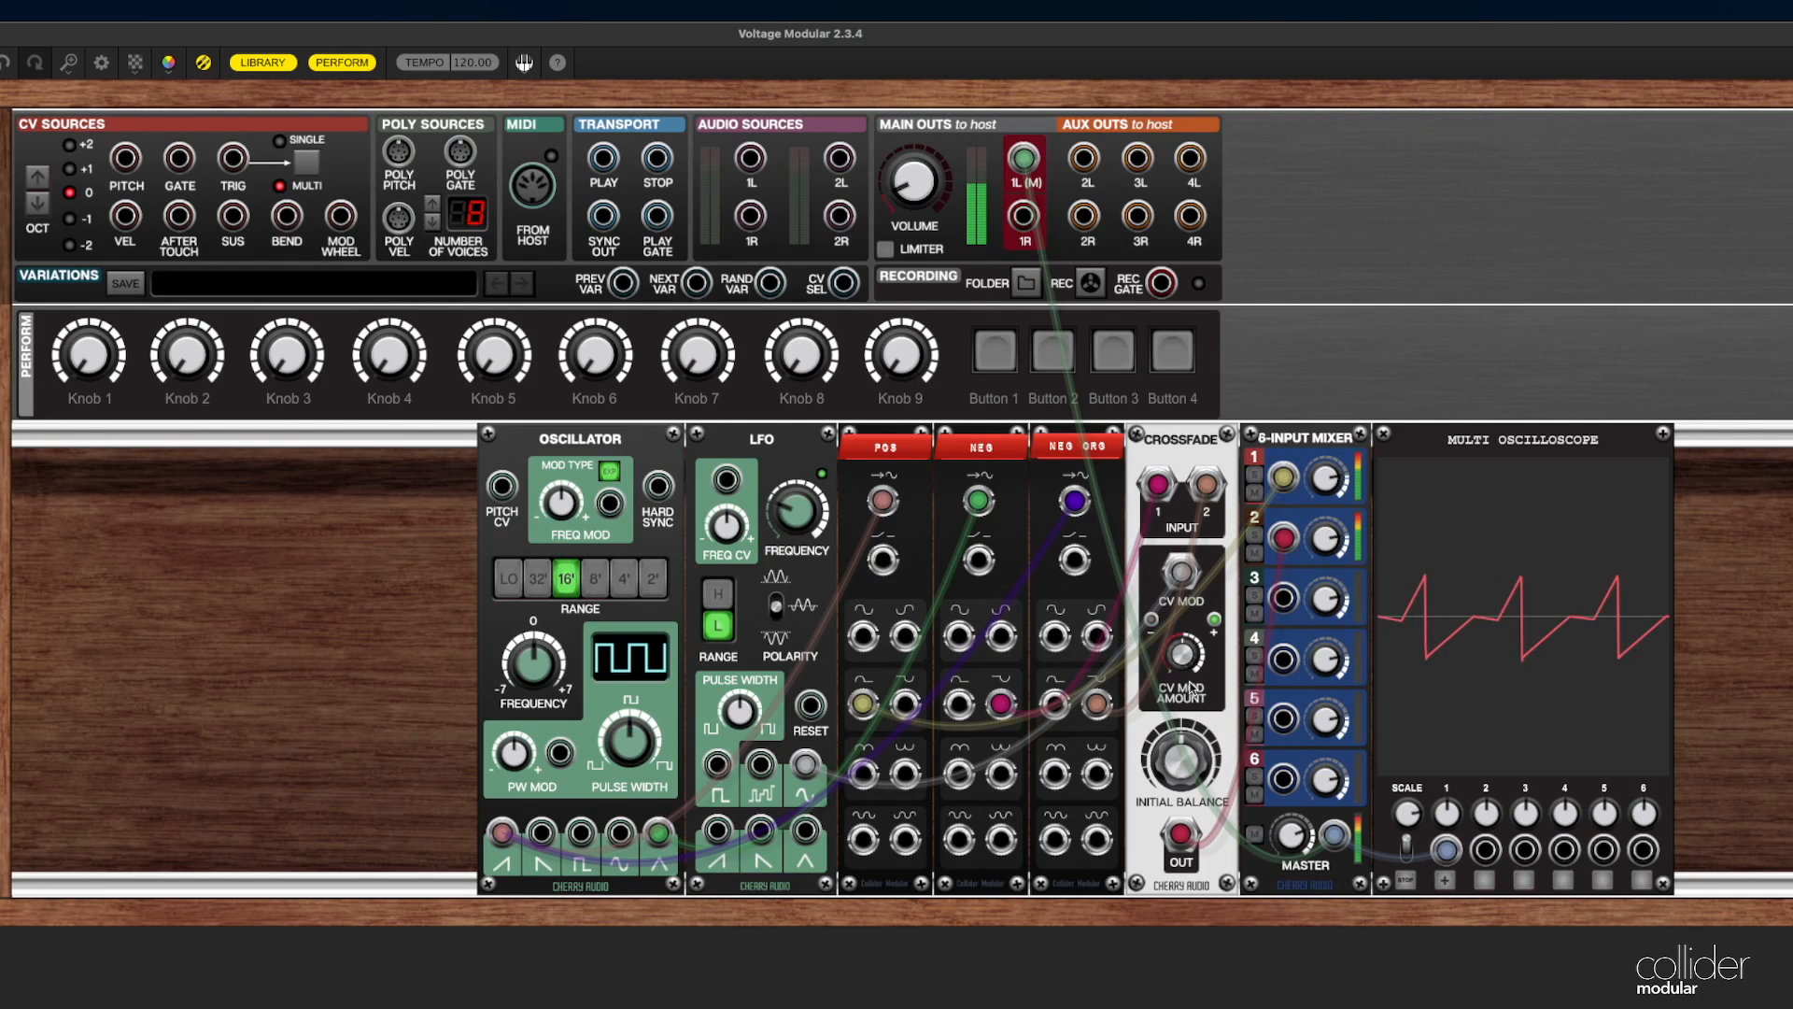
drag(797, 522, 805, 376)
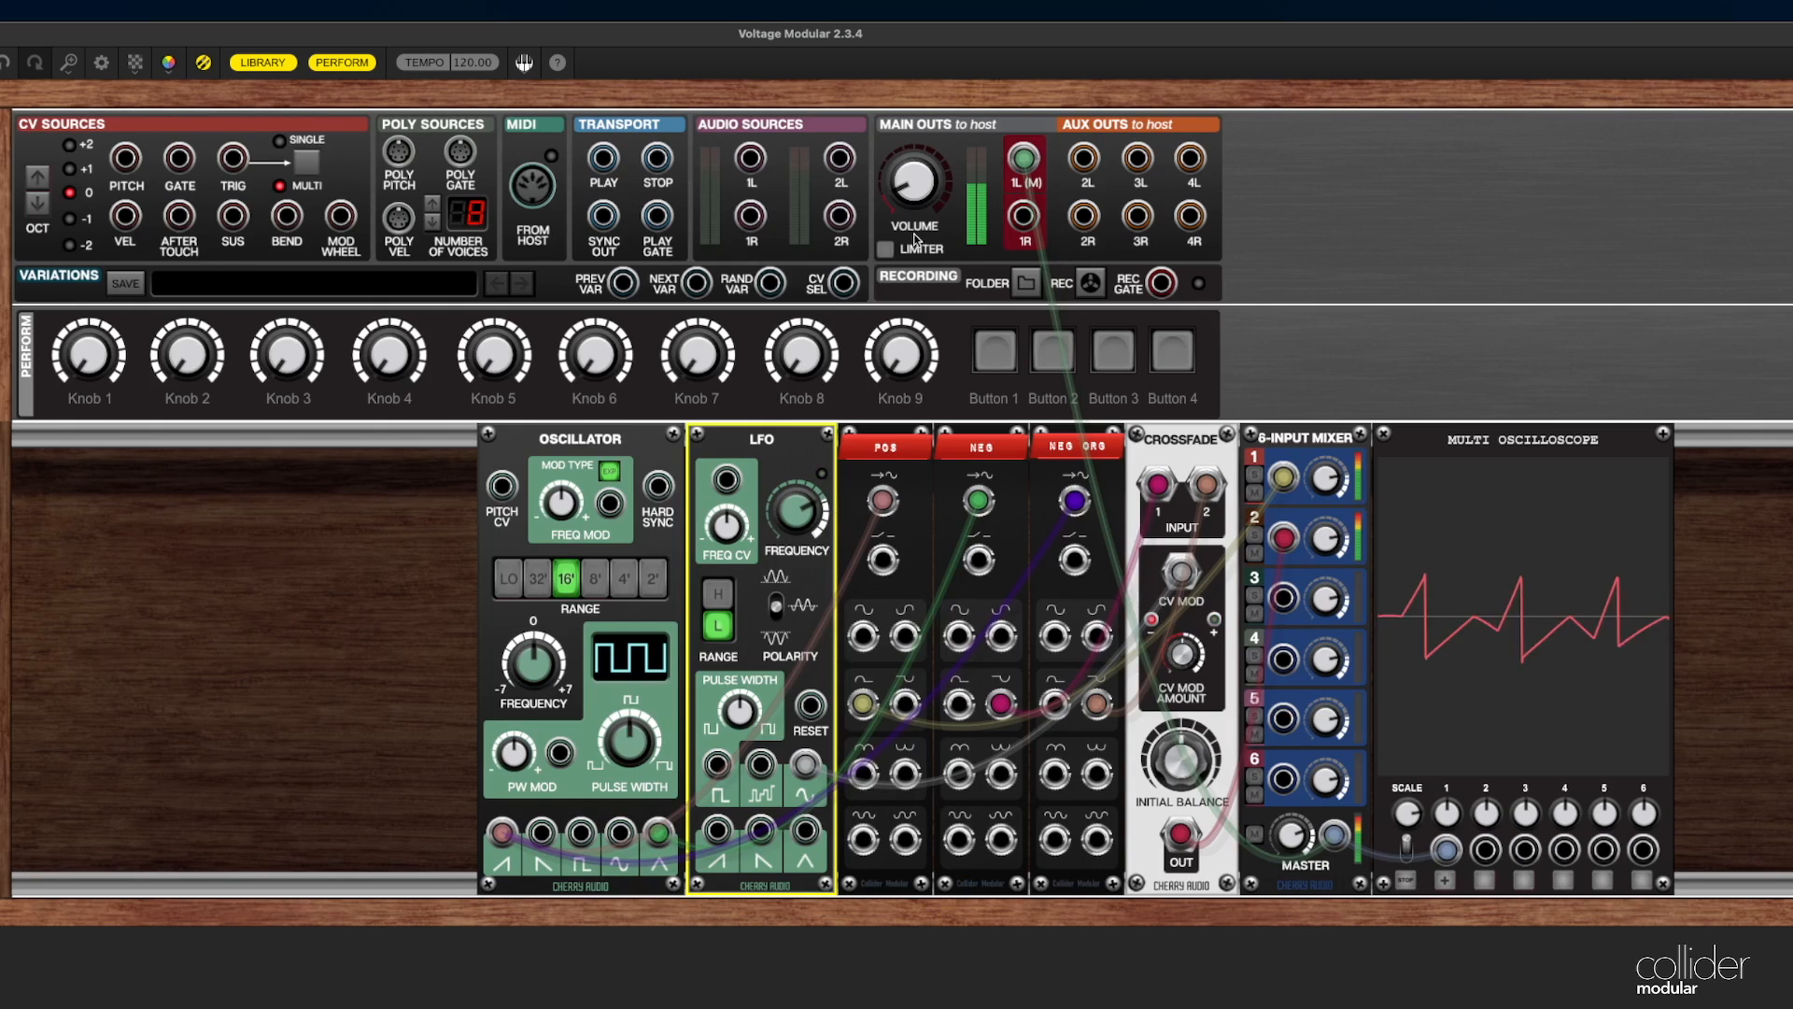
drag(918, 202, 919, 210)
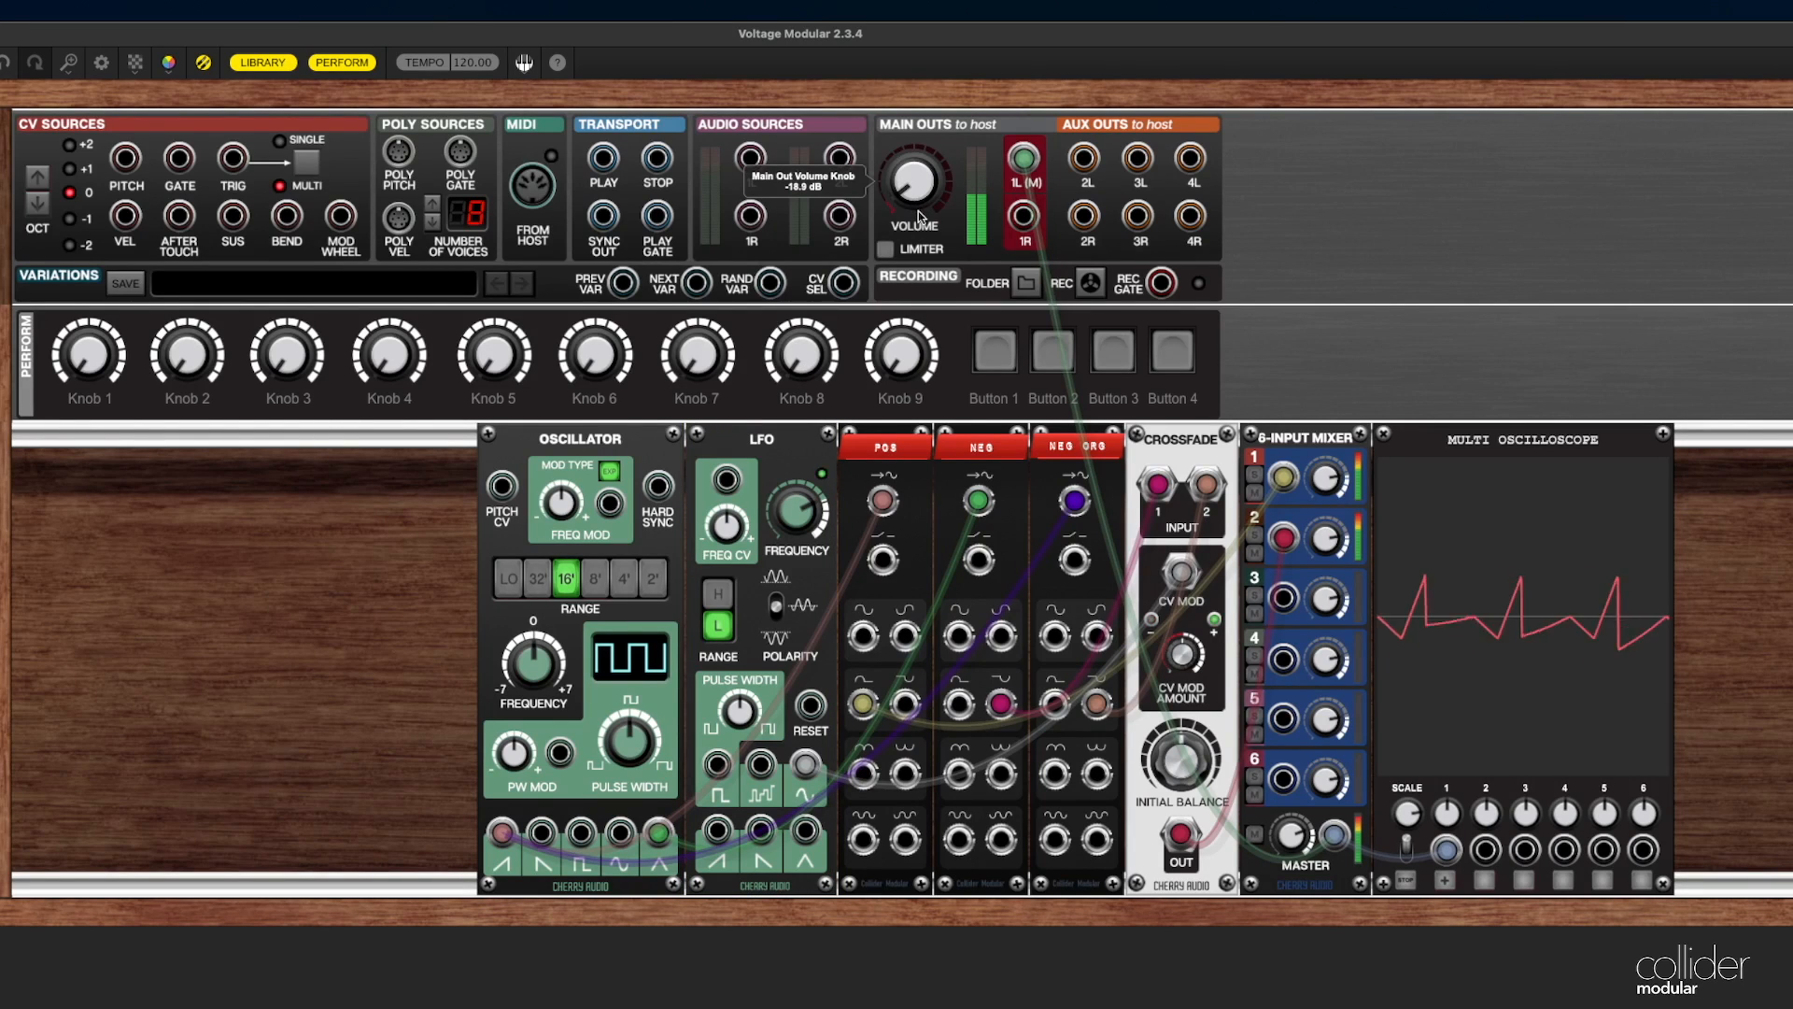